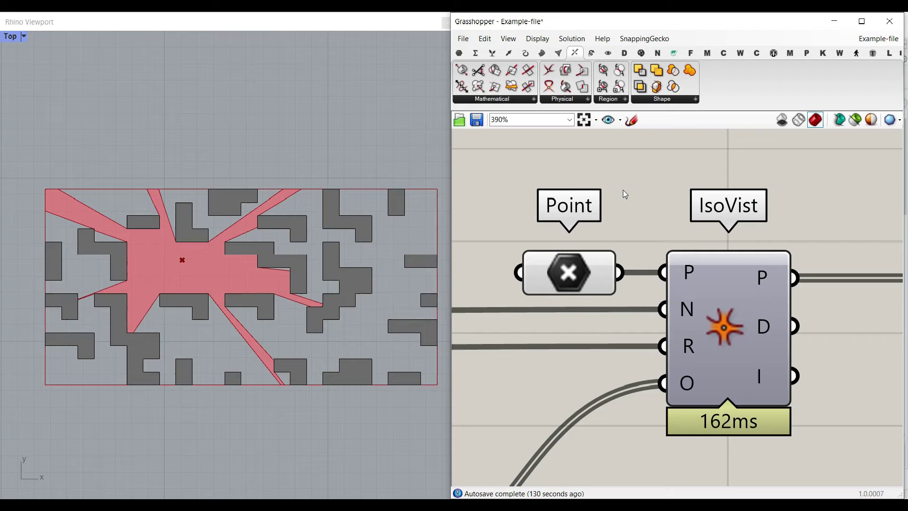
Move the isovist's viewpoint to several spots between the buildings to explore the visible area
left_click(574, 277)
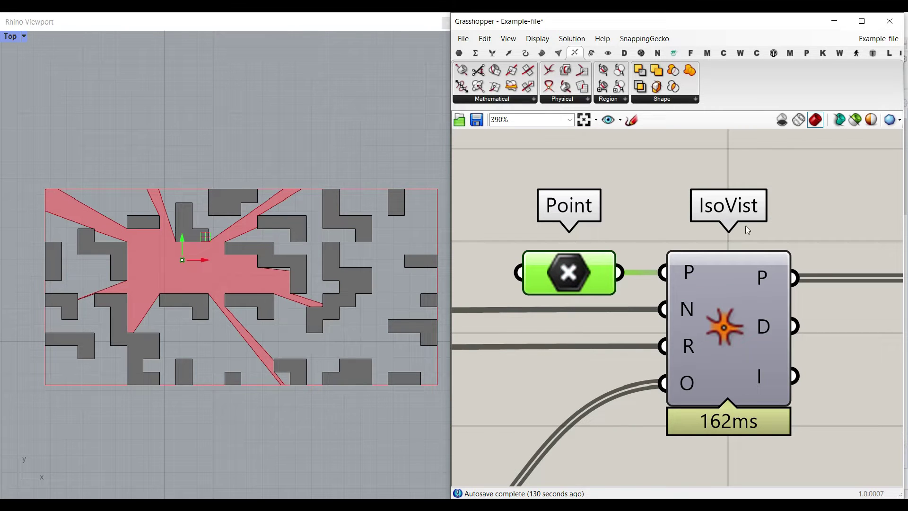
left_click_drag(196, 259, 222, 265)
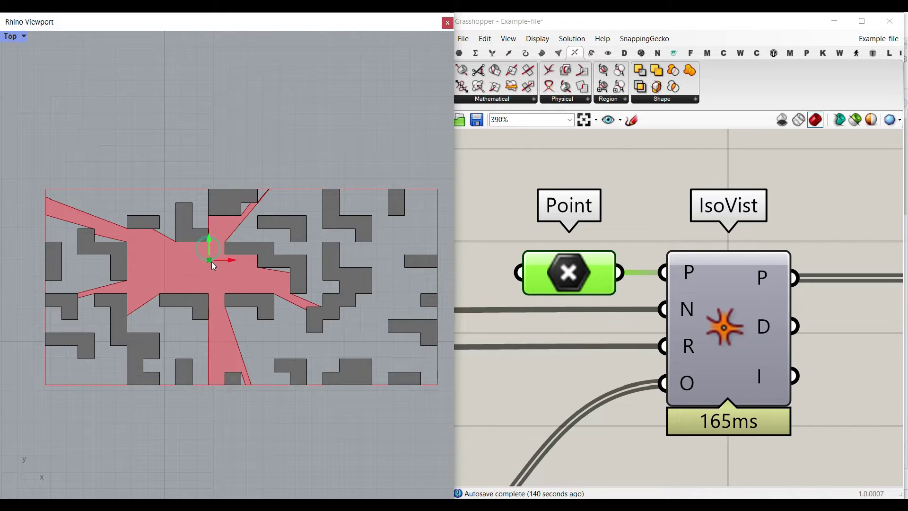
key("alt+Down")
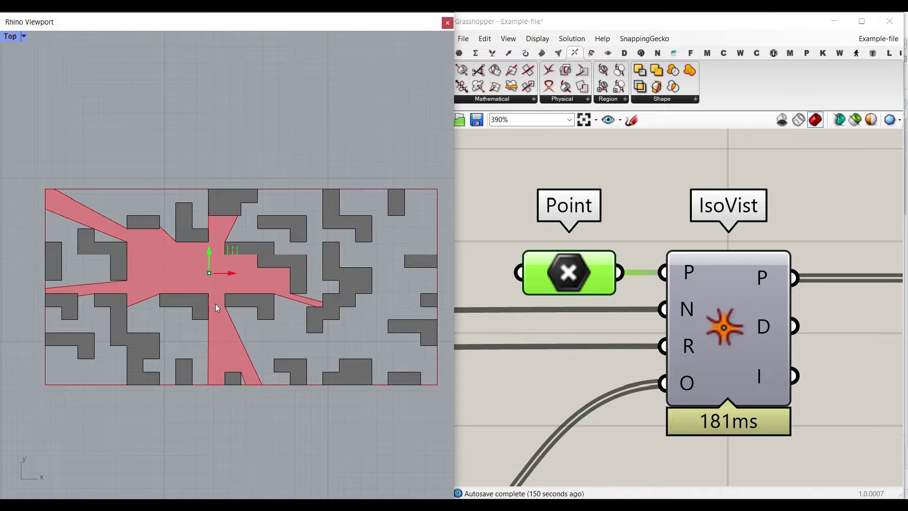
scroll(214, 304, "up", 5)
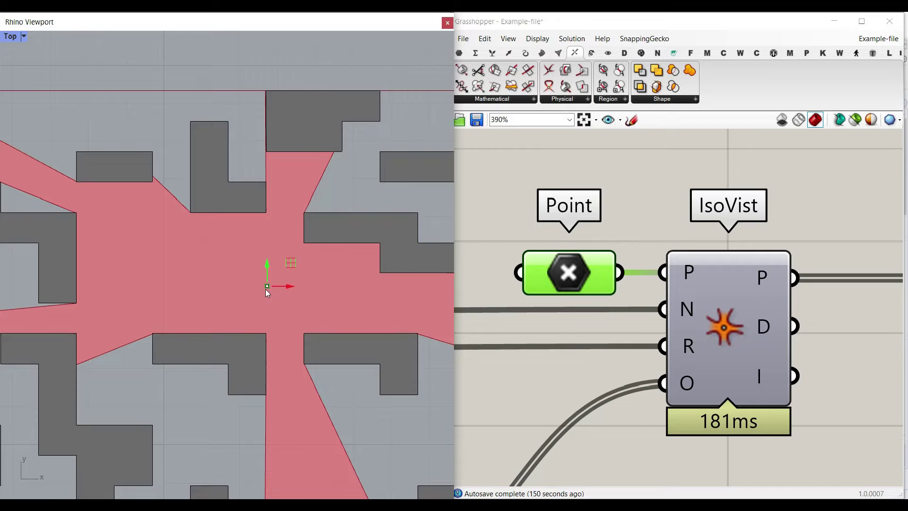
scroll(272, 279, "down", 3)
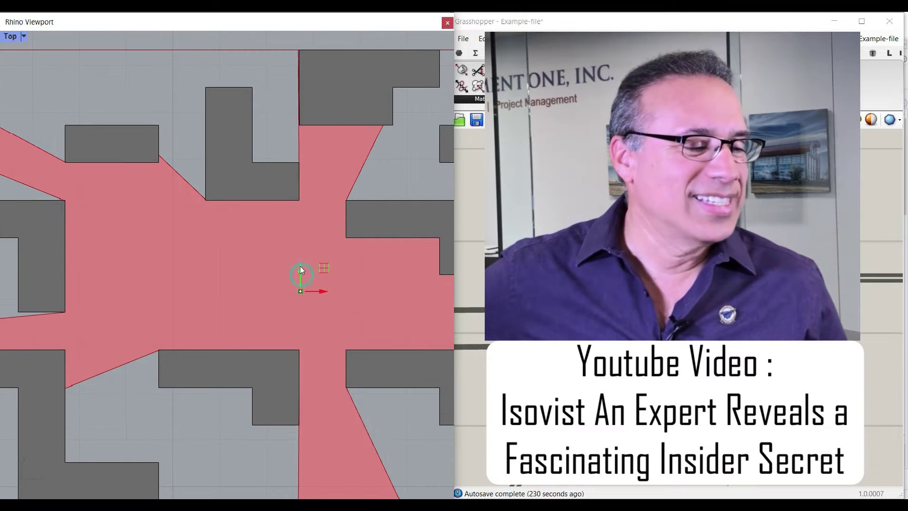
left_click_drag(301, 260, 151, 257)
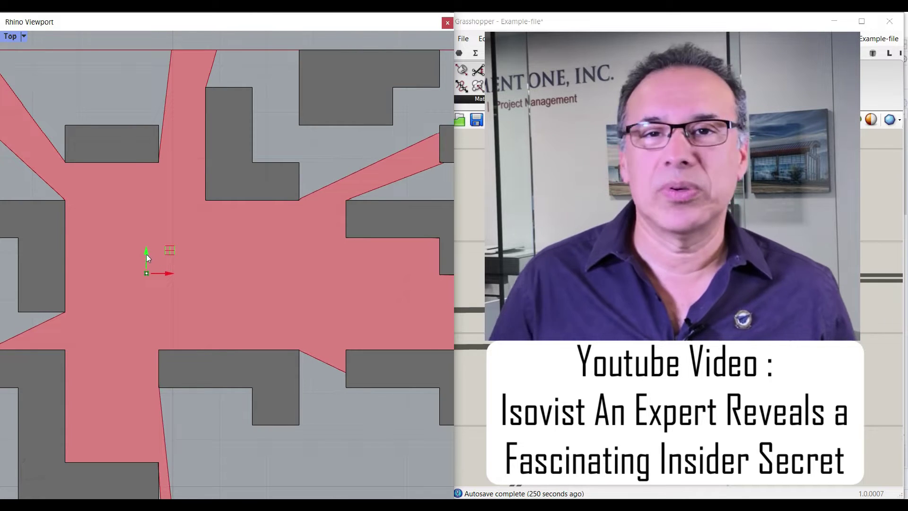
left_click_drag(154, 223, 158, 201)
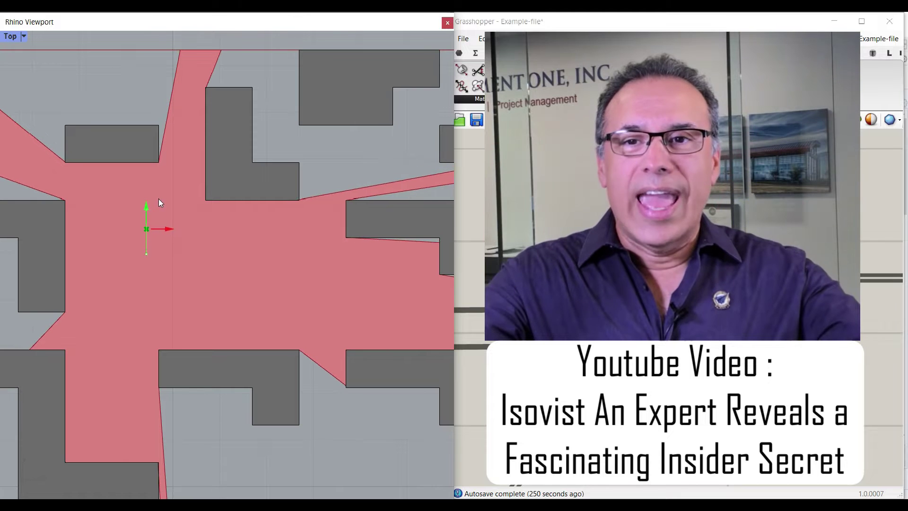
left_click_drag(150, 233, 382, 313)
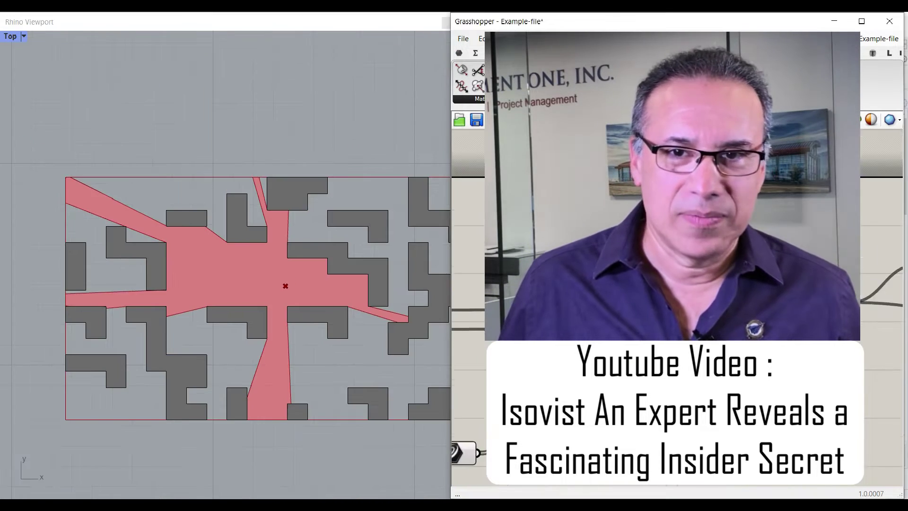
Delete every component of the existing isovist definition except the source Curve parameter
right_click_drag(603, 347, 660, 327)
scroll(740, 310, "down", 3)
scroll(704, 316, "down", 5)
scroll(668, 319, "up", 3)
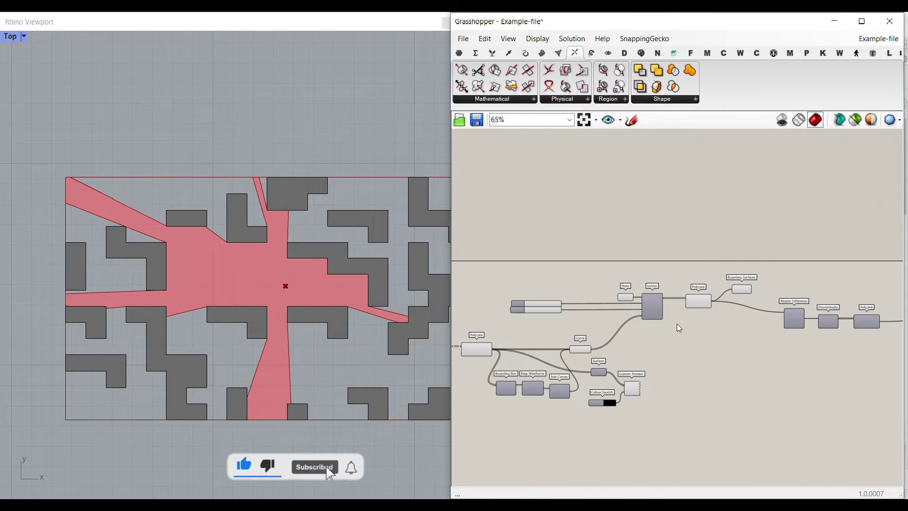
scroll(677, 324, "down", 2)
left_click_drag(880, 392, 559, 272)
key("Delete")
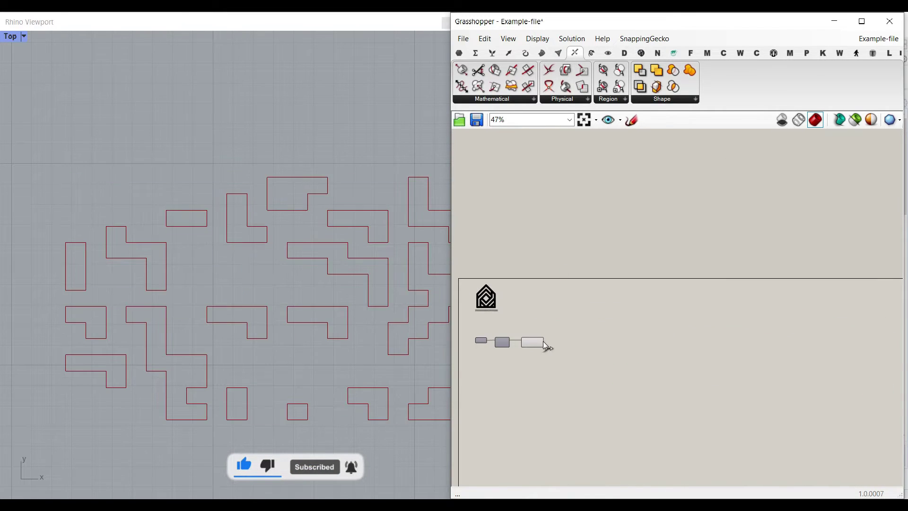
right_click_drag(539, 348, 635, 349)
scroll(632, 354, "up", 4)
left_click_drag(682, 298, 559, 351)
key("Delete")
Turn on the preview of the remaining Curve parameter and check the building outlines it holds
right_click_drag(527, 352, 605, 351)
right_click(595, 325)
left_click(620, 298)
right_click(593, 326)
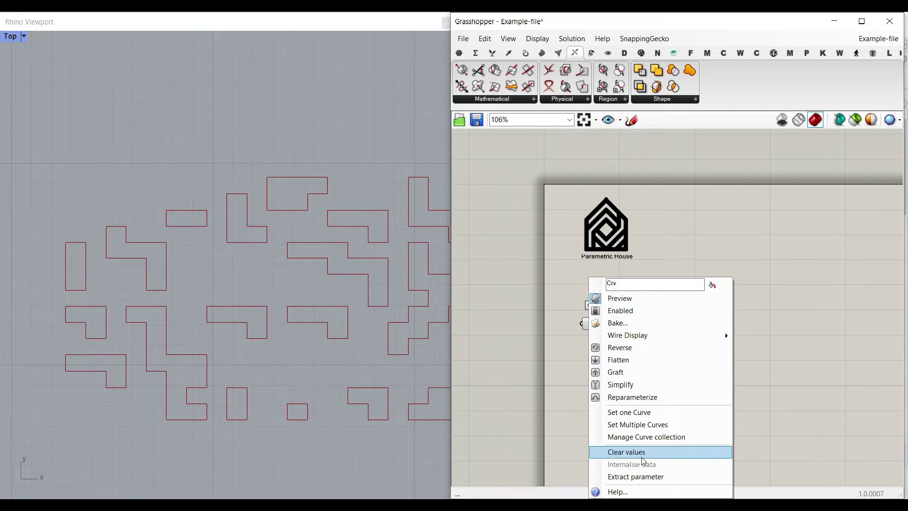
right_click_drag(265, 313, 234, 277)
scroll(232, 276, "down", 4)
right_click_drag(345, 290, 337, 333)
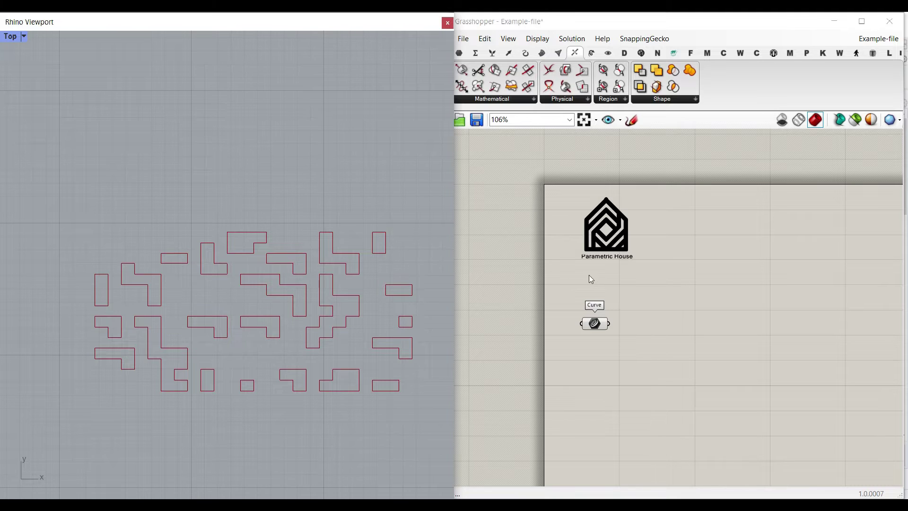
scroll(591, 279, "up", 4)
left_click(601, 335)
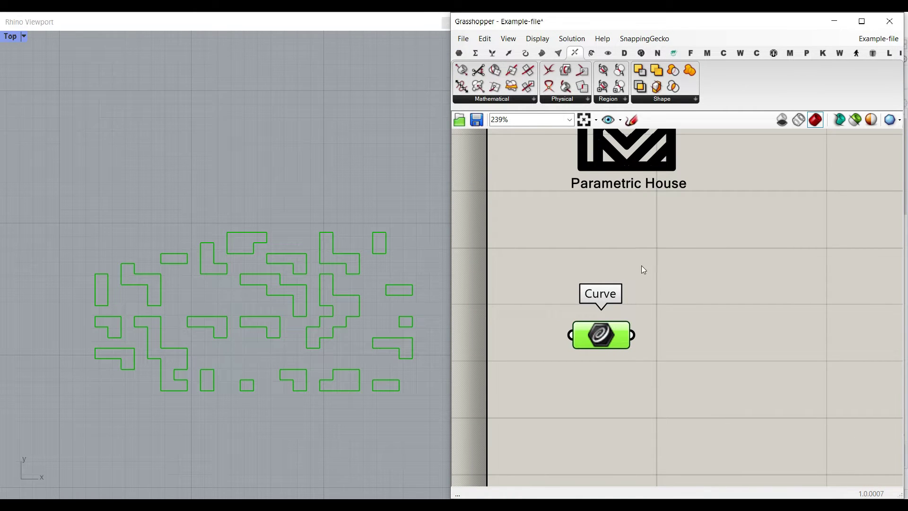
Try adding a second Curve parameter and assigning the building outlines to it as multiple curves
left_click(460, 53)
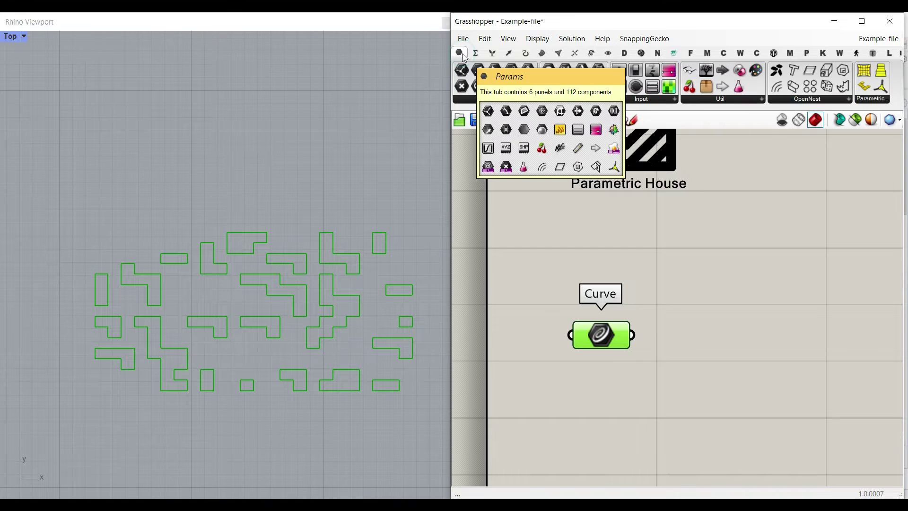
left_click(512, 99)
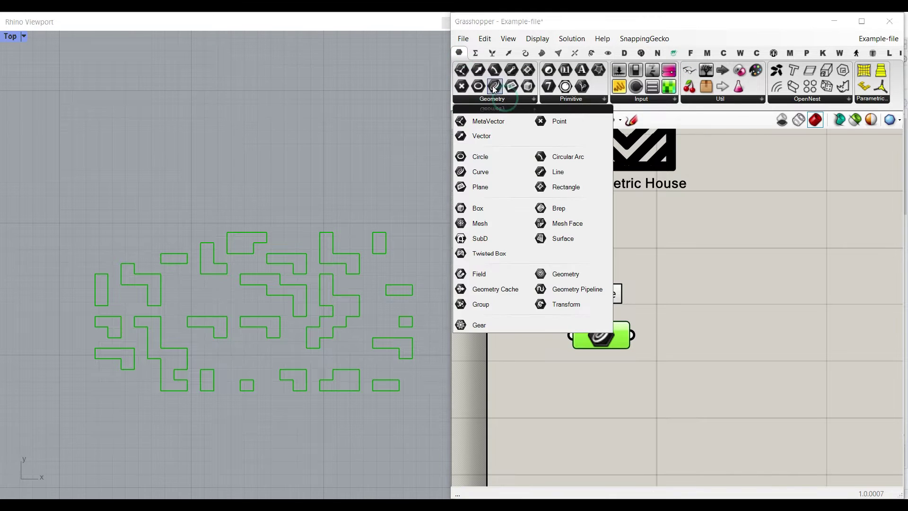
left_click_drag(495, 86, 699, 310)
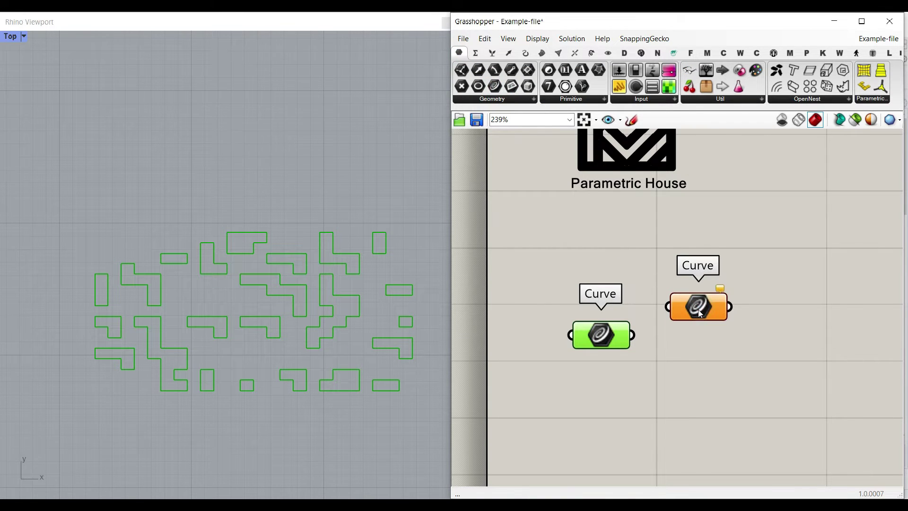
right_click(698, 310)
left_click(732, 425)
left_click_drag(420, 210, 80, 397)
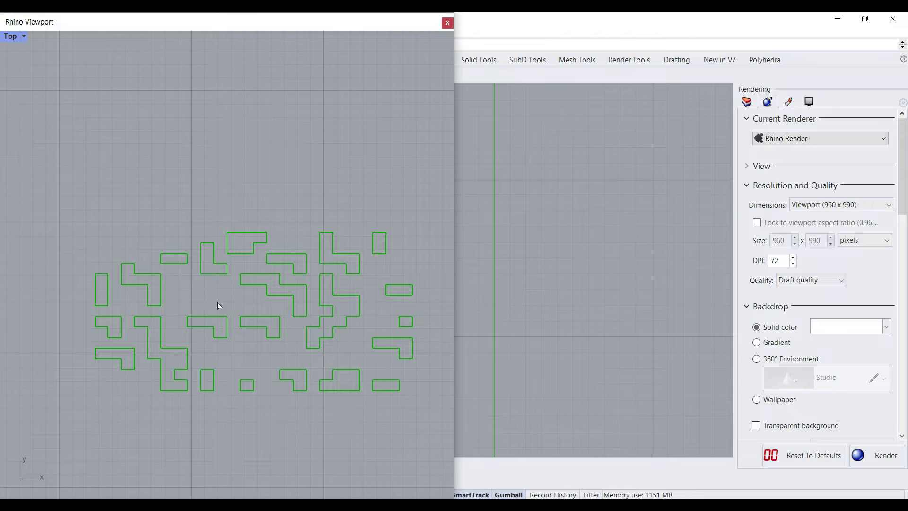
key("Return")
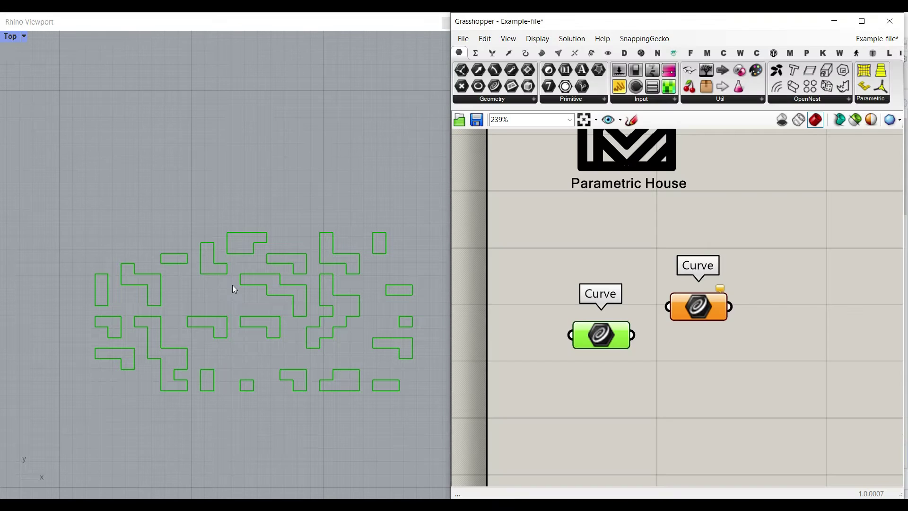
left_click(715, 310)
key("Delete")
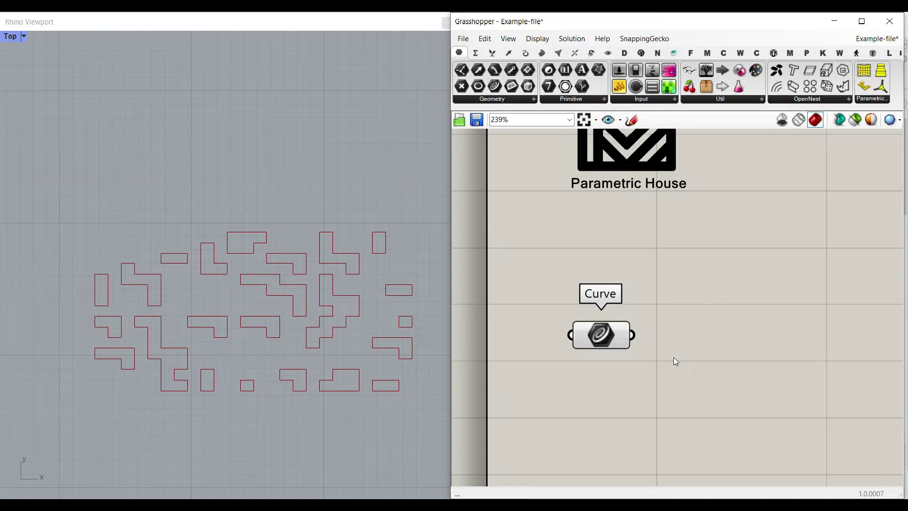
right_click(610, 334)
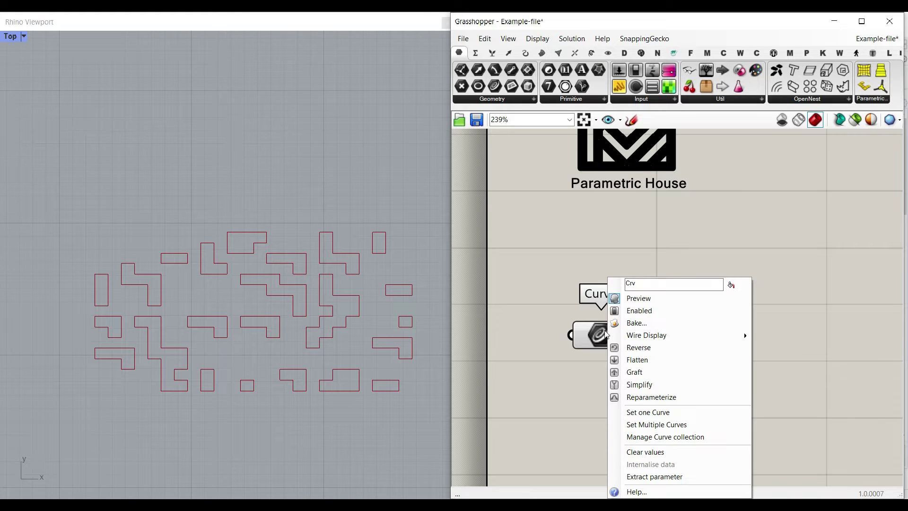
left_click(551, 396)
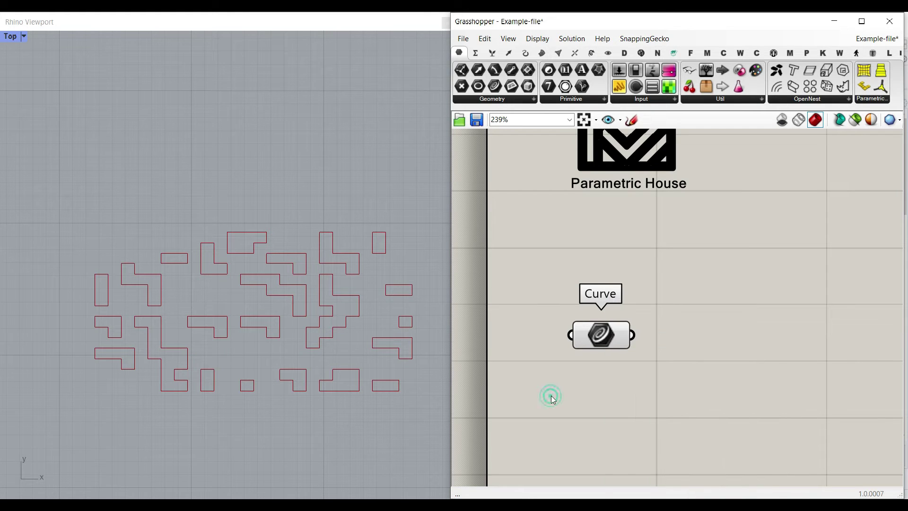
Add a Surface parameter and connect the Curve parameter's output to it to fill the building outlines
mouse_move(592, 337)
left_mouse_down()
mouse_move(607, 338)
mouse_move(574, 339)
mouse_move(581, 345)
left_mouse_up()
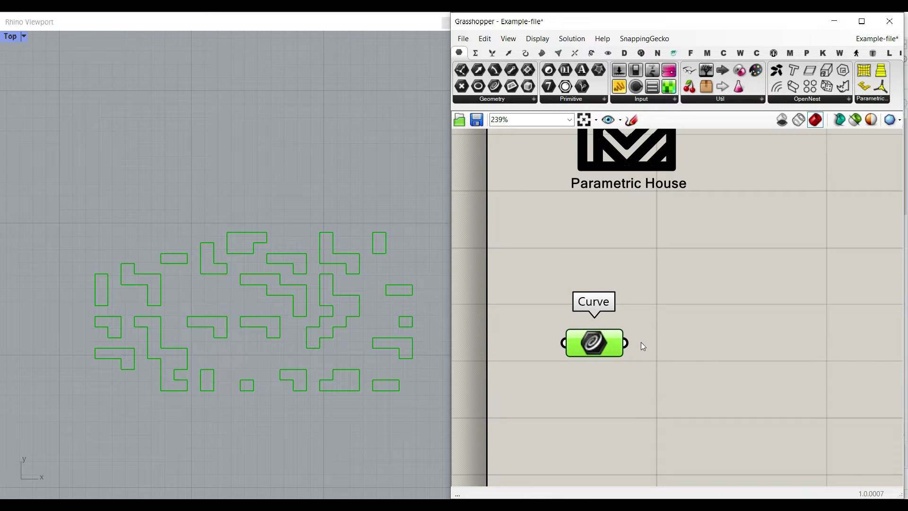
left_click(502, 99)
left_click(552, 242)
left_click(666, 295)
left_click_drag(626, 342, 649, 299)
right_click_drag(672, 309, 622, 339)
left_click(623, 369)
left_click_drag(614, 318, 639, 286)
left_click(662, 360)
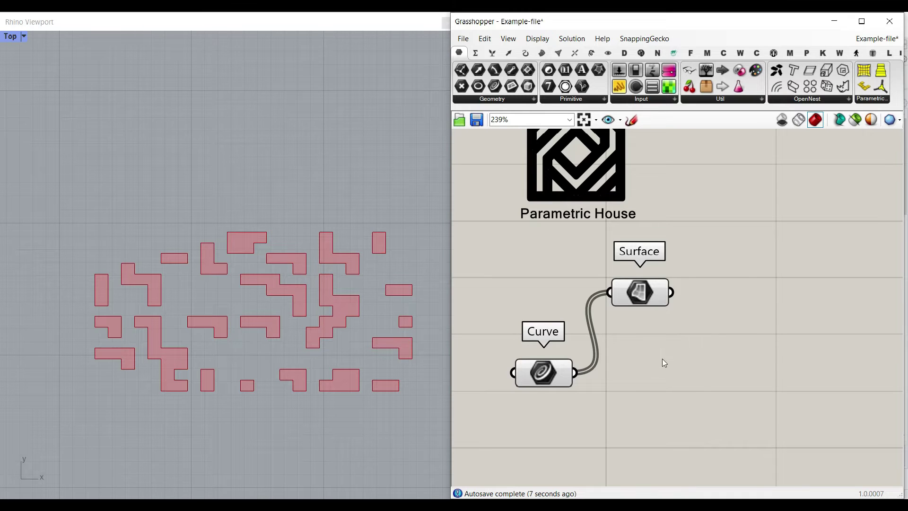
Add the mathematical IsoVist component to the canvas, beside the Curve and Surface parameters
left_click(575, 52)
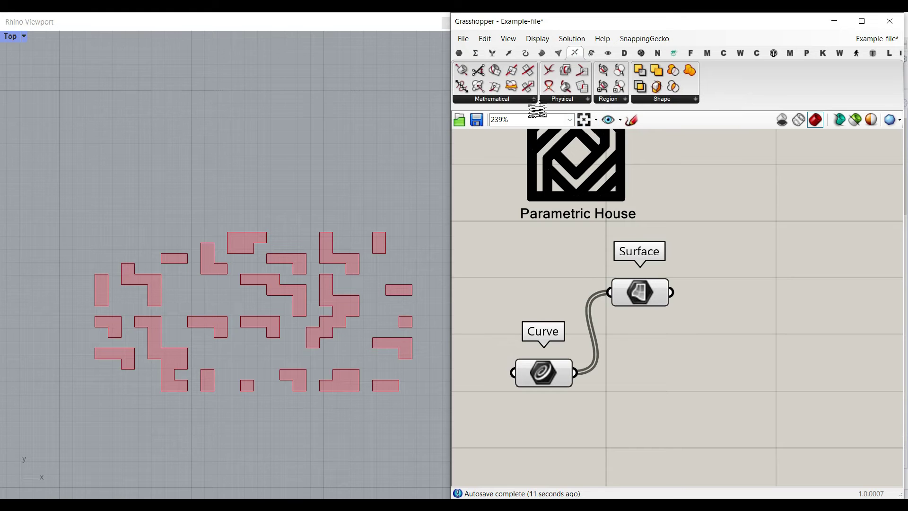
left_click(510, 99)
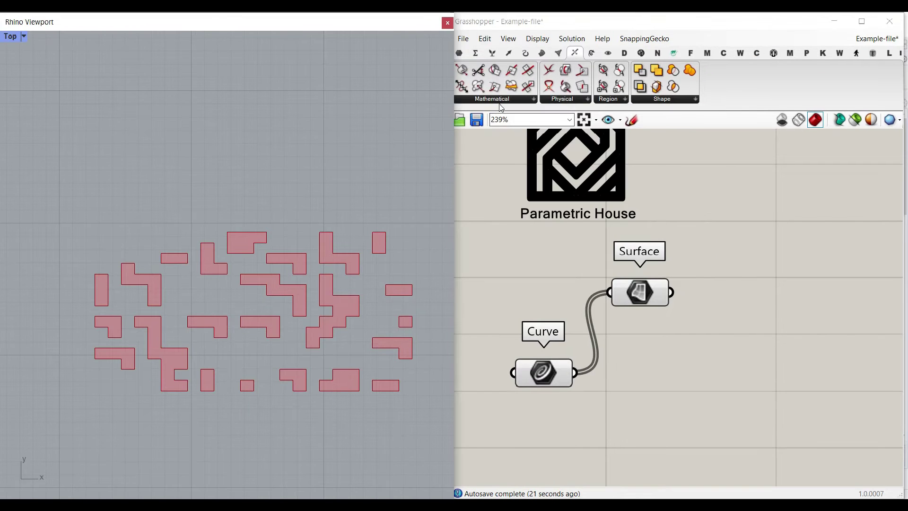
left_click(501, 99)
left_click(482, 254)
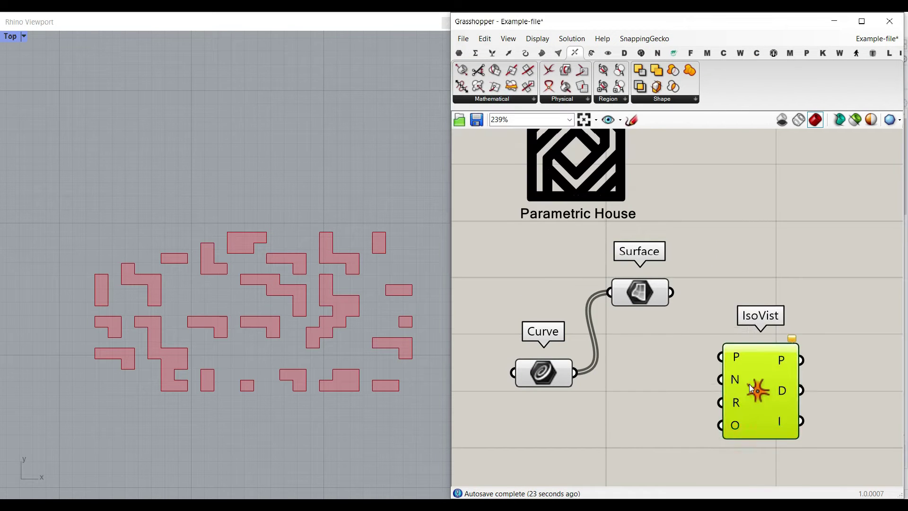
left_click(748, 395)
Turn on Draw Full Names and rearrange the canvas with Surface below Curve and more space before IsoVist
left_click(538, 38)
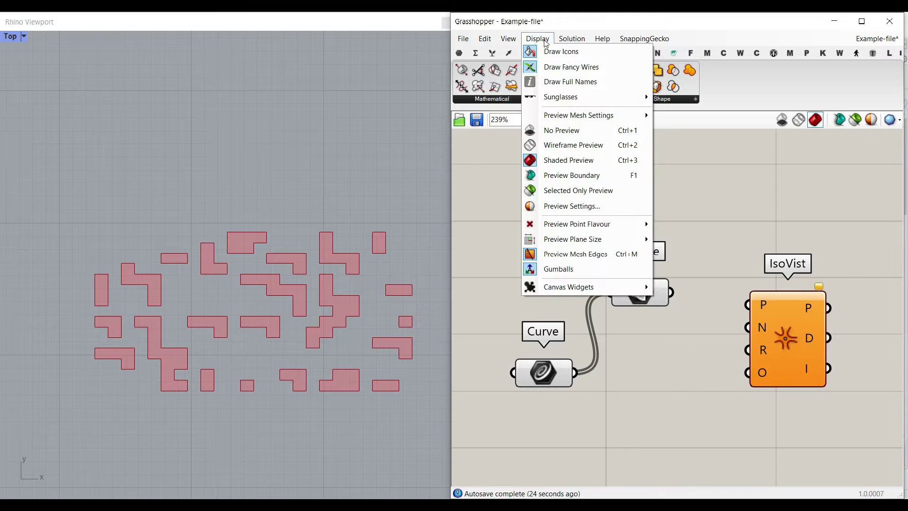
left_click(568, 82)
right_click_drag(756, 242, 717, 246)
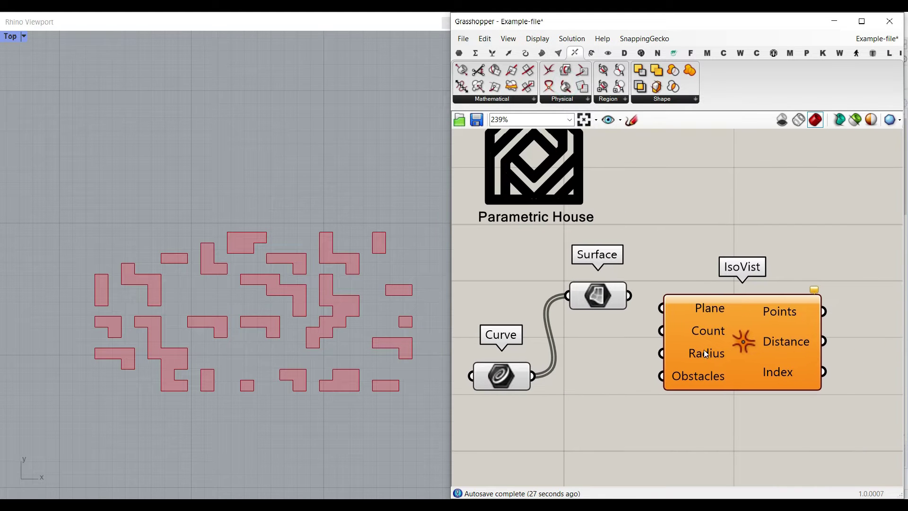
left_click_drag(607, 301, 601, 453)
left_click_drag(745, 360, 774, 348)
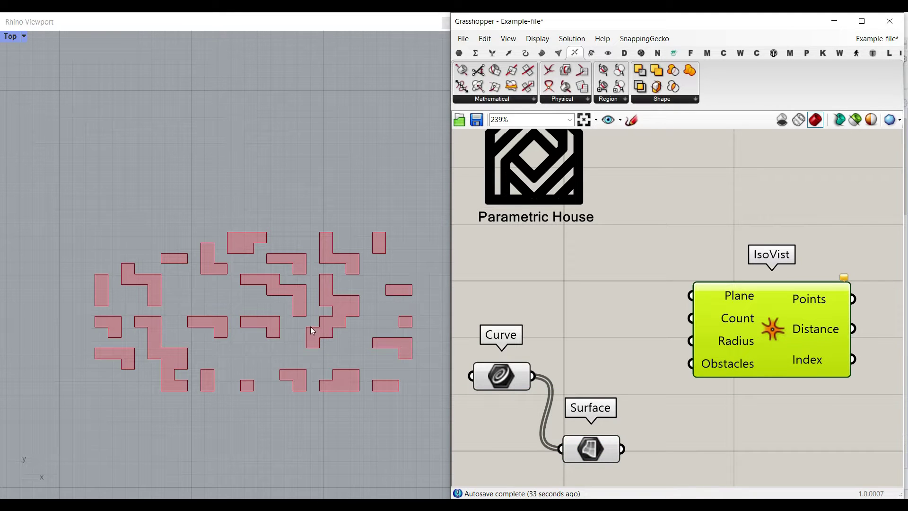
Close the floating Rhino viewport and maximize the Perspective view, angled and framed on the building surfaces
mouse_move(719, 294)
left_click(445, 23)
double_click(407, 91)
right_click_drag(171, 232, 229, 351)
scroll(268, 225, "up", 12)
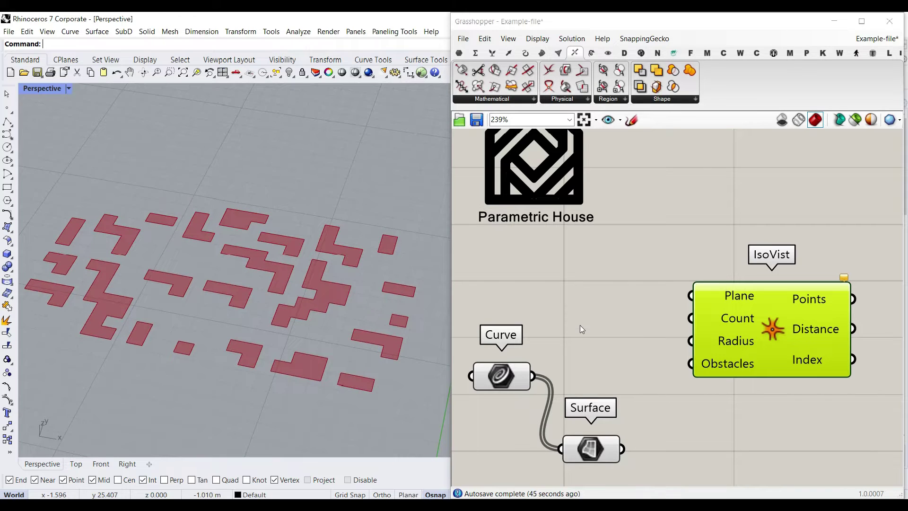
Add a Point parameter, set it to one point between the buildings, and connect it to IsoVist's Plane input
left_click(459, 53)
left_click_drag(460, 85, 583, 299)
right_click(583, 299)
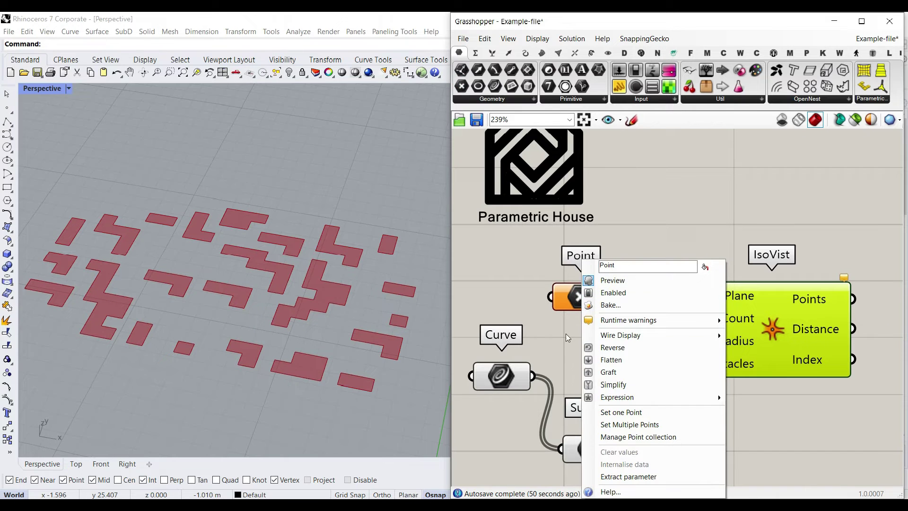
left_click(624, 415)
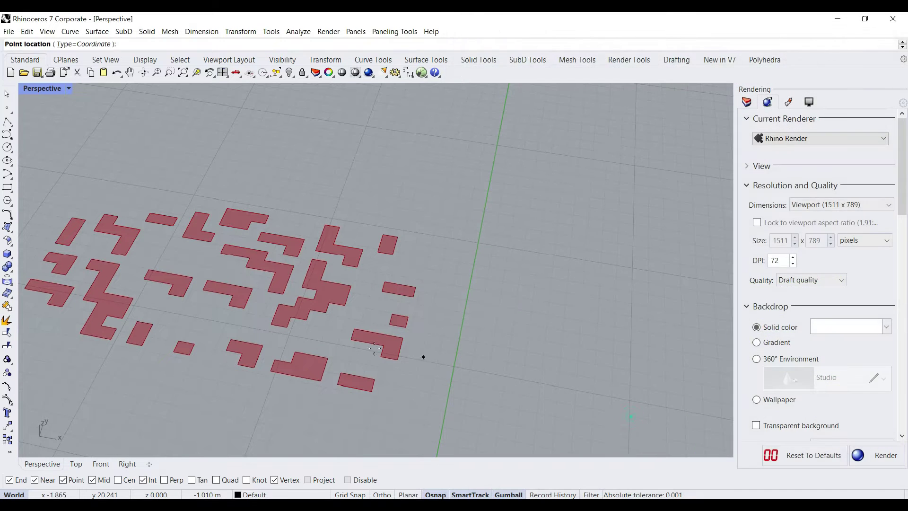
left_click(201, 264)
scroll(181, 276, "up", 4)
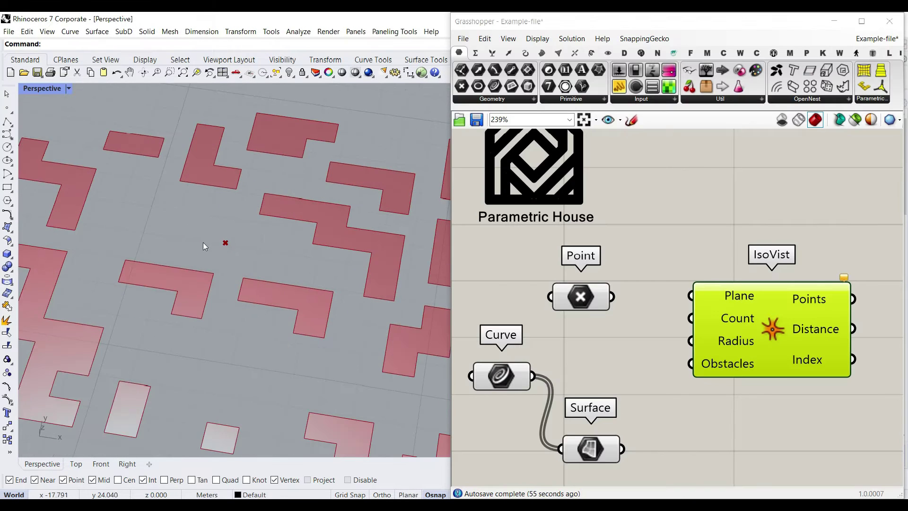
left_click_drag(611, 297, 691, 296)
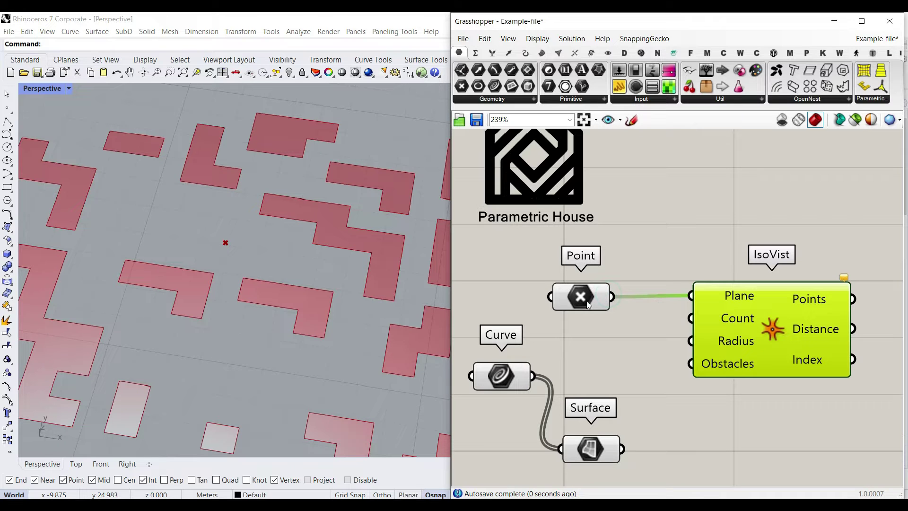
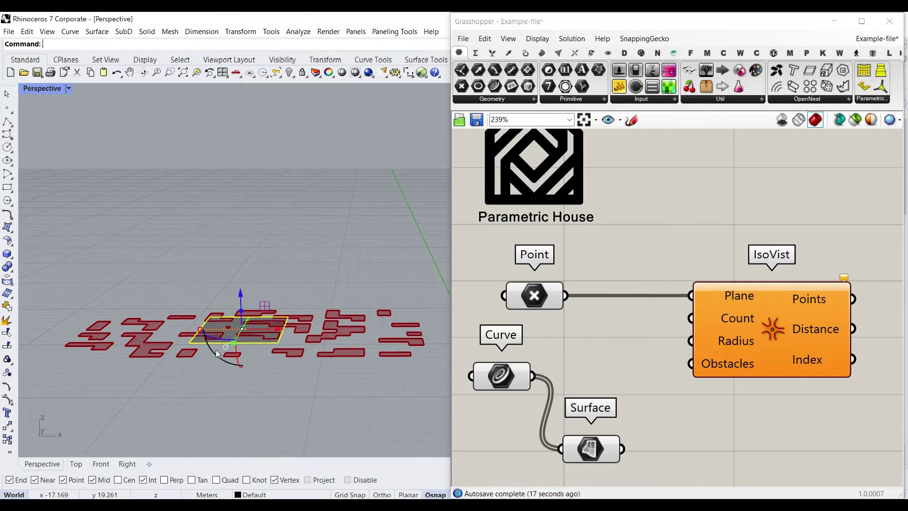
Add another Surface parameter, set it to the tilted rectangular surface among the buildings, and connect it to IsoVist's Plane input
left_click(306, 233)
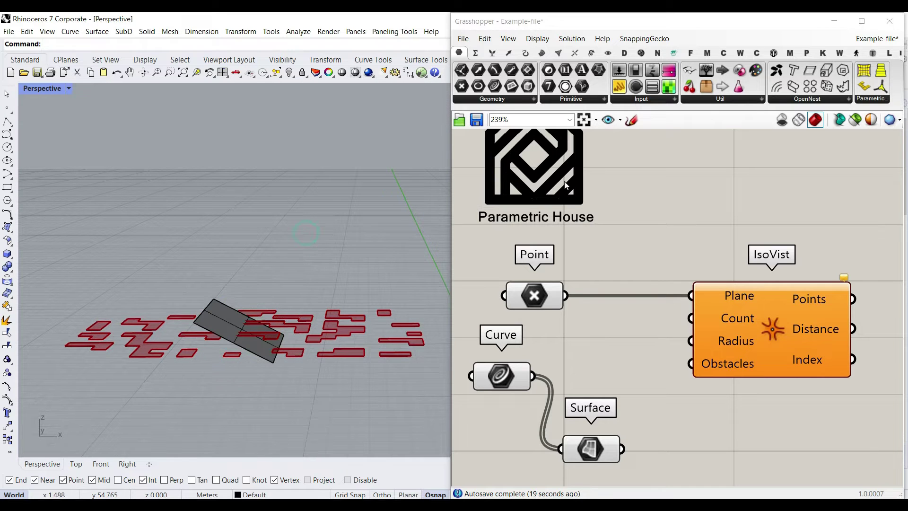
left_click(505, 100)
left_click(562, 239)
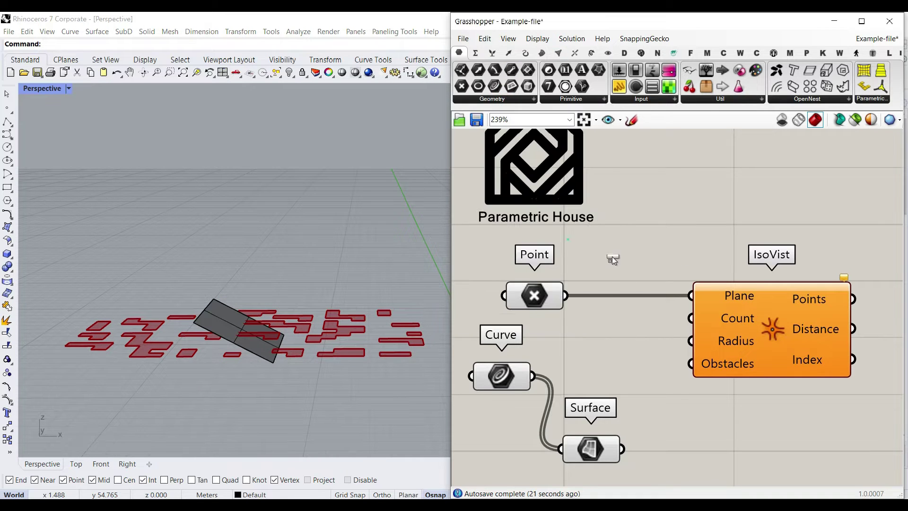
left_click(615, 260)
right_click(616, 260)
left_click(660, 413)
left_click(244, 340)
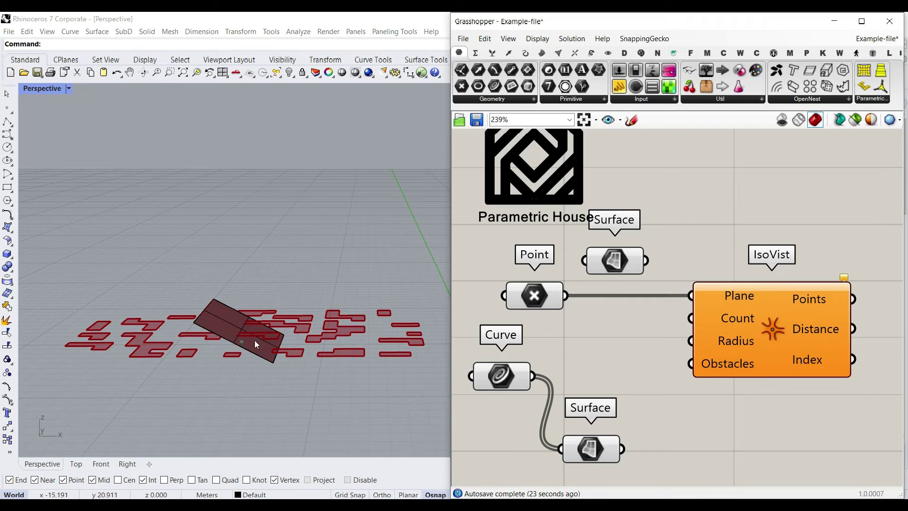
left_click_drag(646, 260, 691, 296)
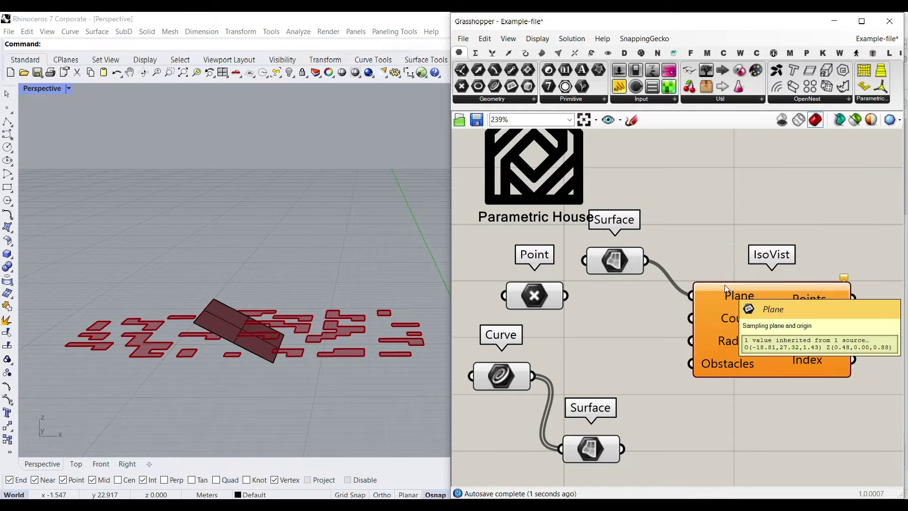
Add a Plane parameter above IsoVist and feed it from the new Surface parameter
scroll(306, 314, "up", 5)
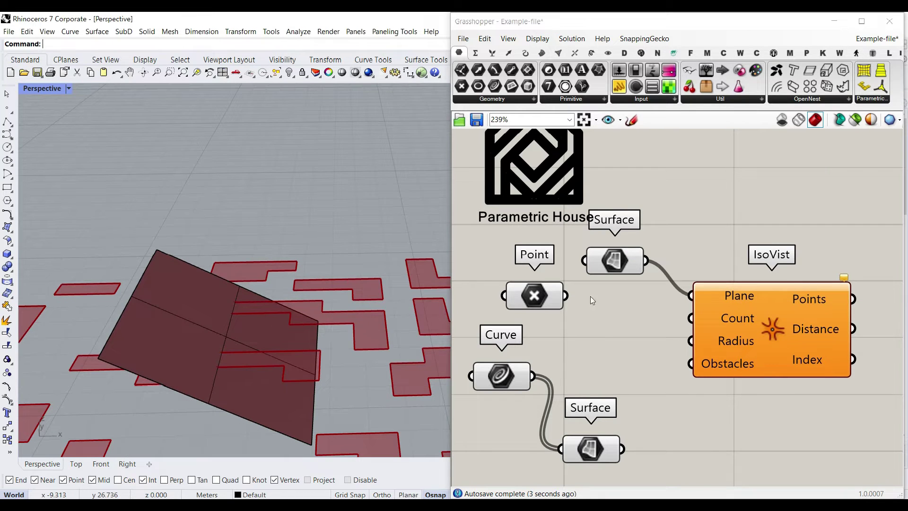
left_click_drag(613, 273, 573, 279)
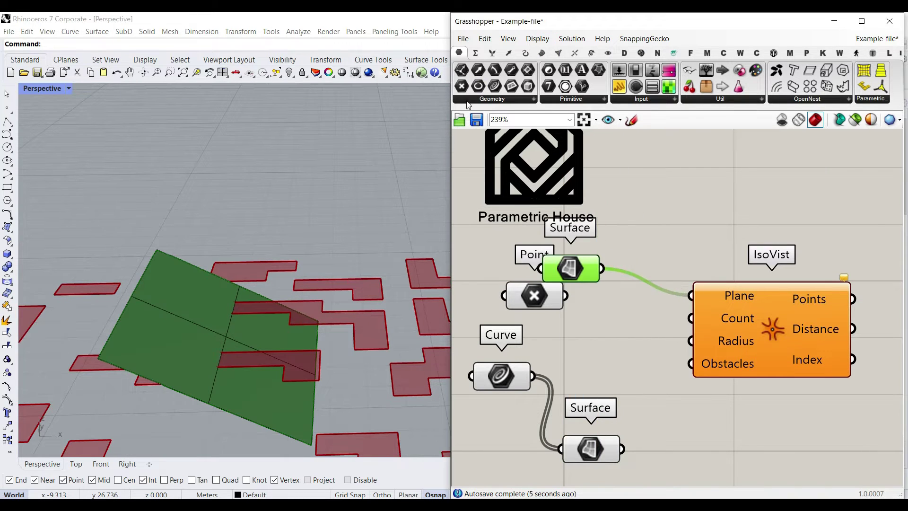
left_click_drag(511, 86, 672, 250)
left_click_drag(602, 268, 642, 251)
Move the tilted surface away from the buildings, behind the upper edge of the building group
right_click_drag(236, 294, 236, 251)
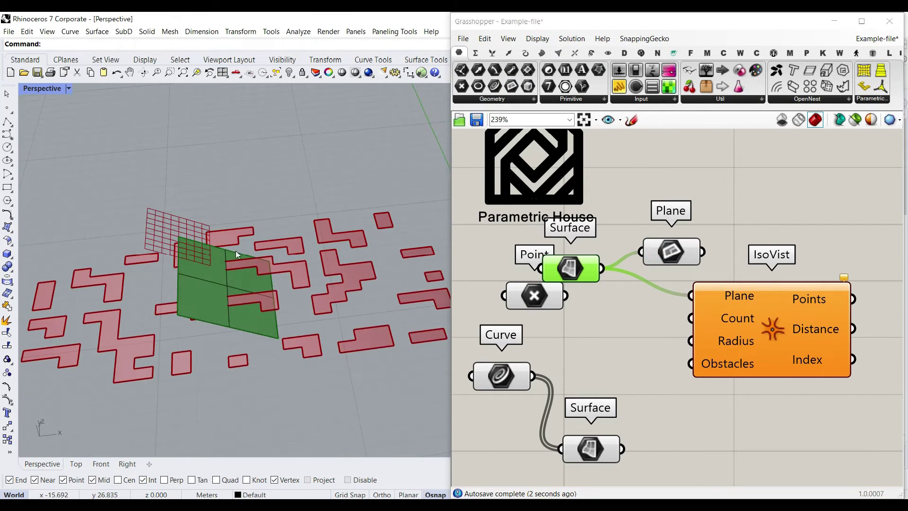
scroll(198, 272, "up", 4)
scroll(185, 242, "down", 2)
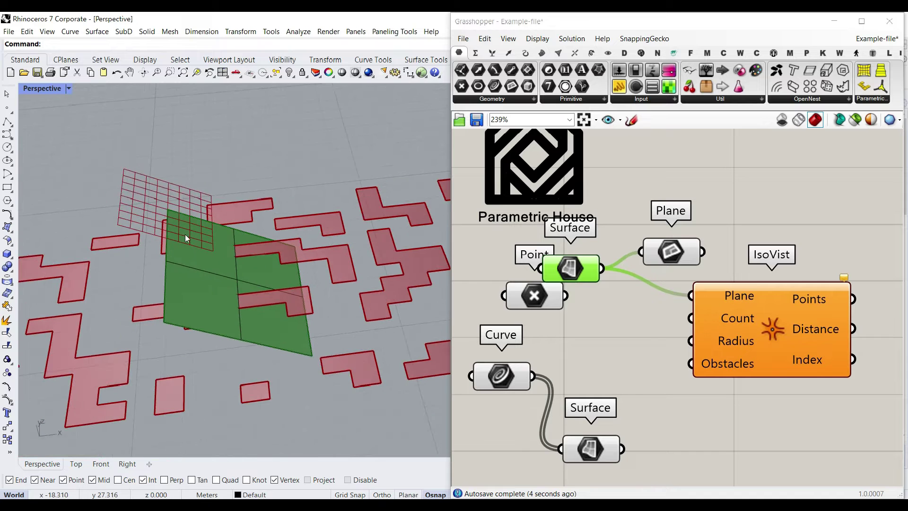
scroll(214, 299, "down", 3)
left_click_drag(194, 272, 130, 210)
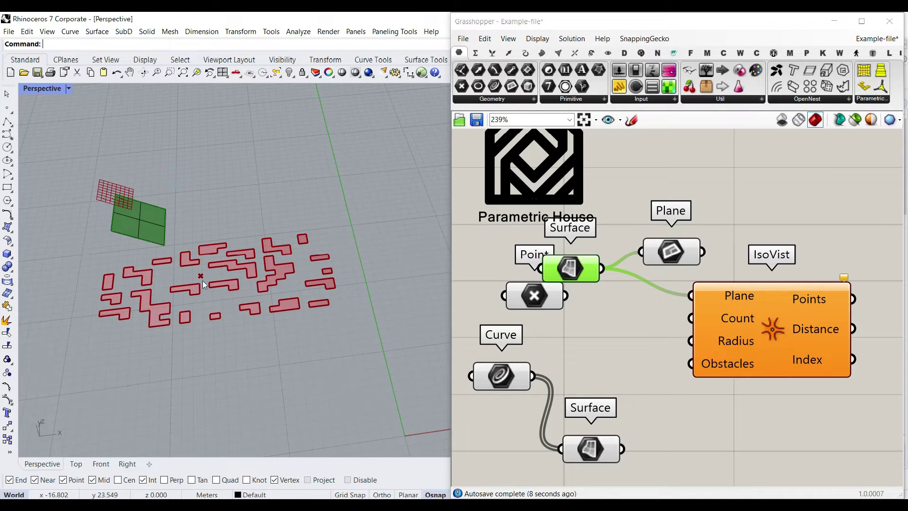
scroll(203, 284, "up", 1)
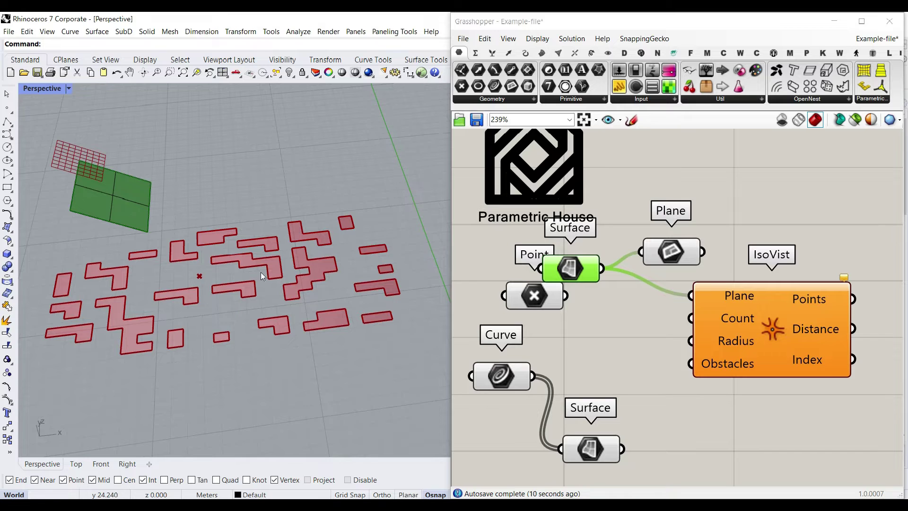
Add a Plane Origin component, connecting the Plane parameter to Base and a copy of the Point parameter to Origin
left_click(509, 53)
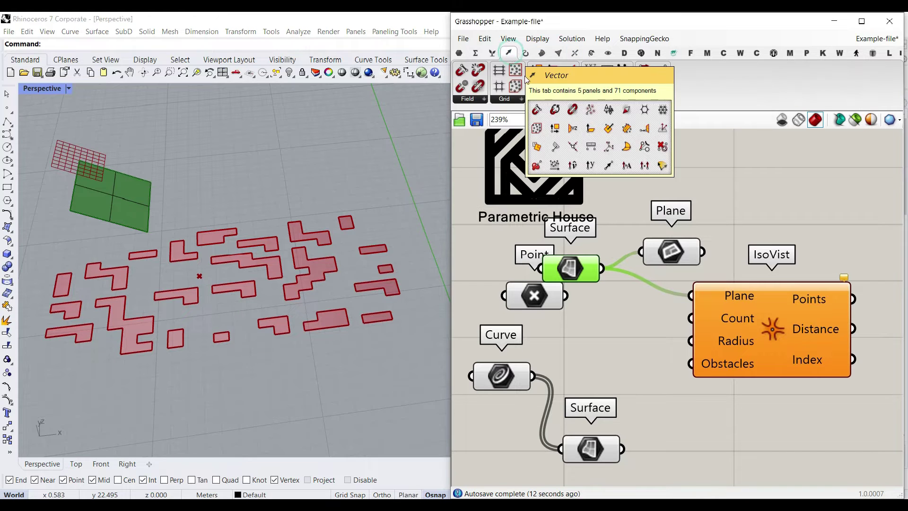
left_click(571, 101)
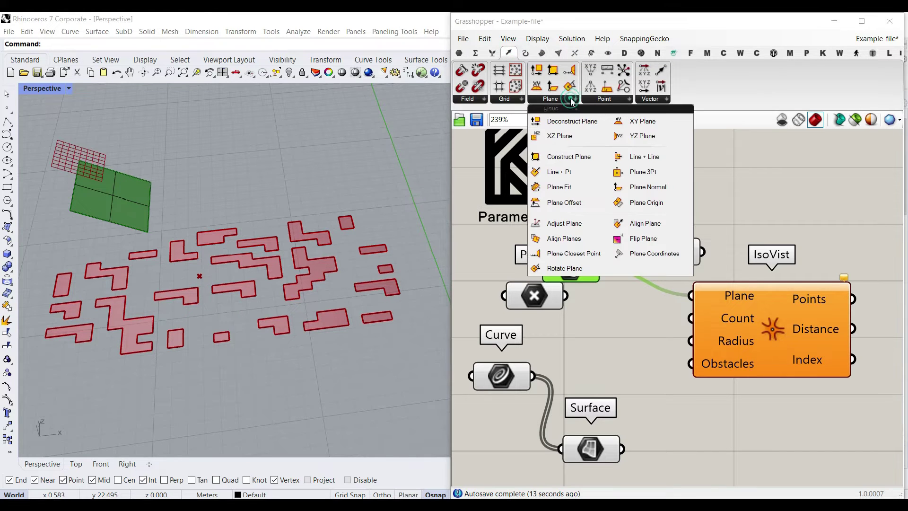
left_click(639, 205)
left_click(775, 230)
right_click_drag(749, 313, 706, 285)
left_click_drag(716, 291, 827, 326)
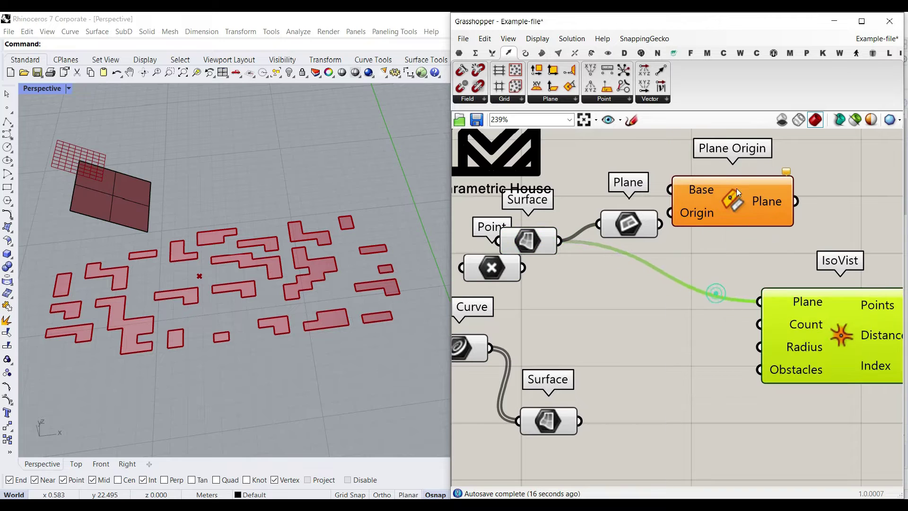
left_click_drag(739, 196, 780, 226)
left_click_drag(649, 231, 710, 218)
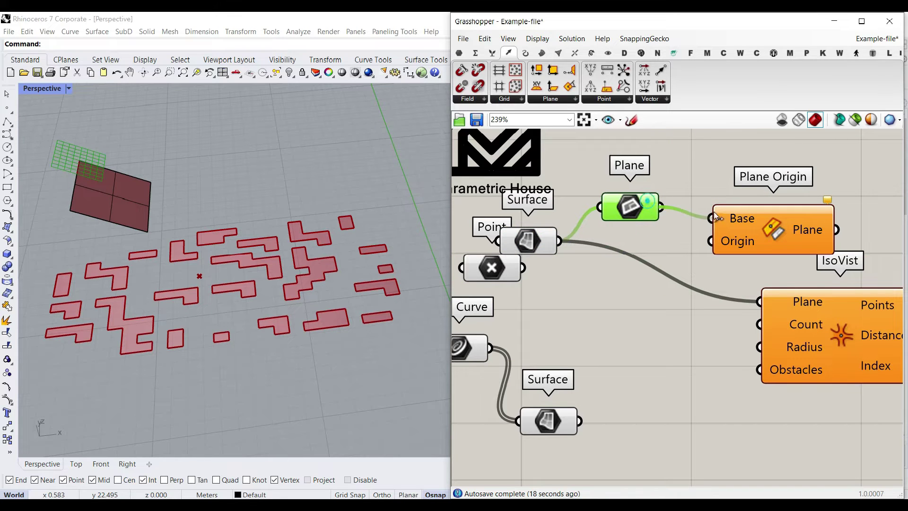
left_click_drag(491, 266, 711, 242)
Try shifting the Plane Origin's point between the buildings and examine the tilted plane from the side
left_click(653, 314)
left_click_drag(224, 274, 270, 280)
right_click_drag(272, 282, 275, 257)
left_click_drag(274, 249, 228, 241)
right_click_drag(229, 241, 169, 262)
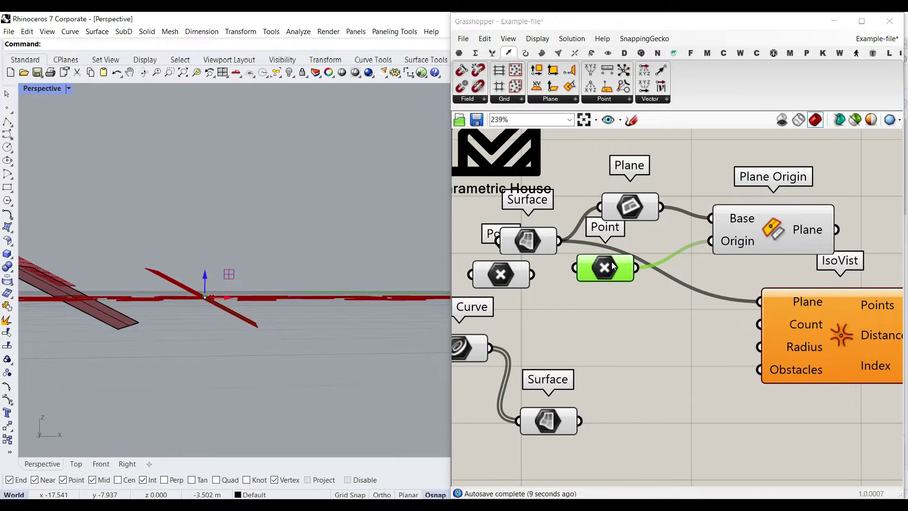
Align the copied Point under the Plane parameter and raise the connected Surface parameter level with them
scroll(612, 262, "down", 1)
left_click(717, 246)
scroll(599, 262, "down", 2)
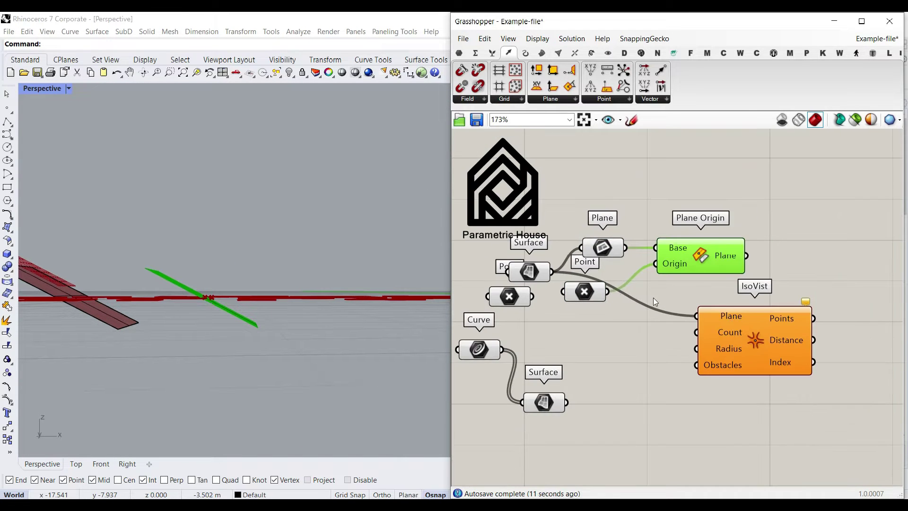
left_click_drag(598, 295, 615, 275)
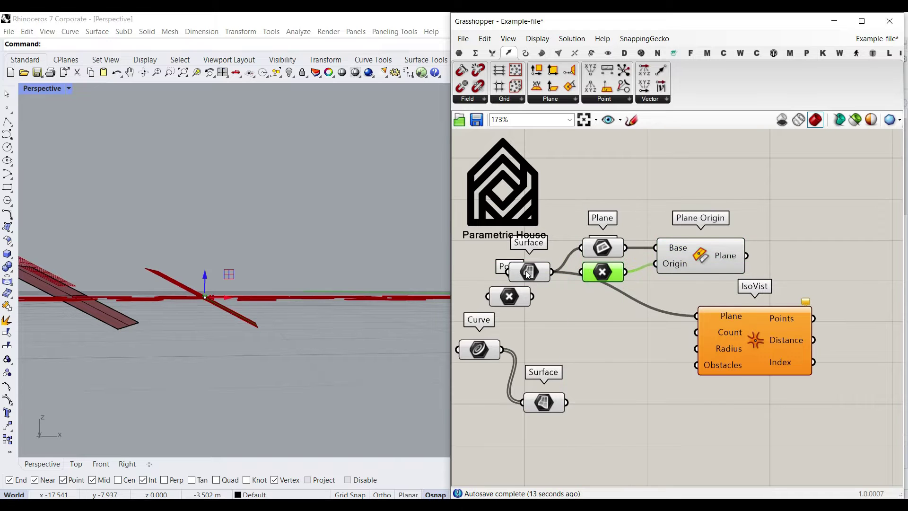
left_click_drag(529, 275, 538, 255)
Move the Surface, Plane, copied Point and Plane Origin group above IsoVist and disable it
left_click_drag(754, 217, 568, 284)
left_click(549, 255, "shift")
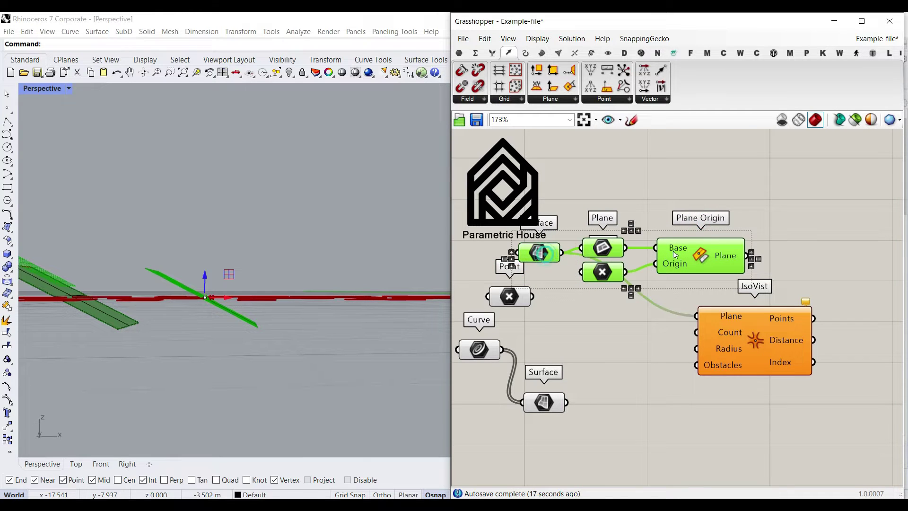
left_click_drag(680, 252, 758, 206)
right_click(729, 243)
left_click(749, 261)
Place the original Point parameter beside IsoVist and reconnect it to the Plane input
left_click_drag(530, 302, 699, 317)
left_click(654, 344)
right_click_drag(284, 286, 271, 328)
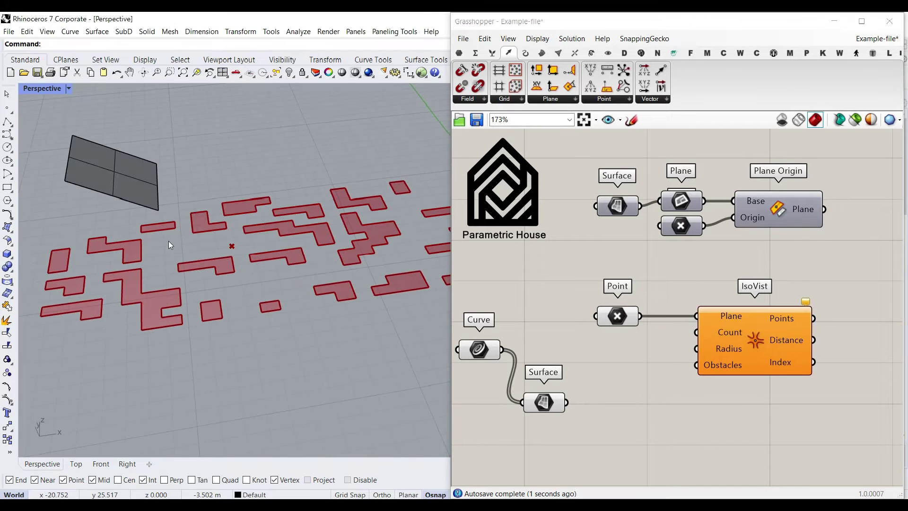
Internalise the disabled Surface parameter's data and delete the tilted surface from the Rhino model
right_click(625, 208)
left_click(663, 407)
left_click(127, 203)
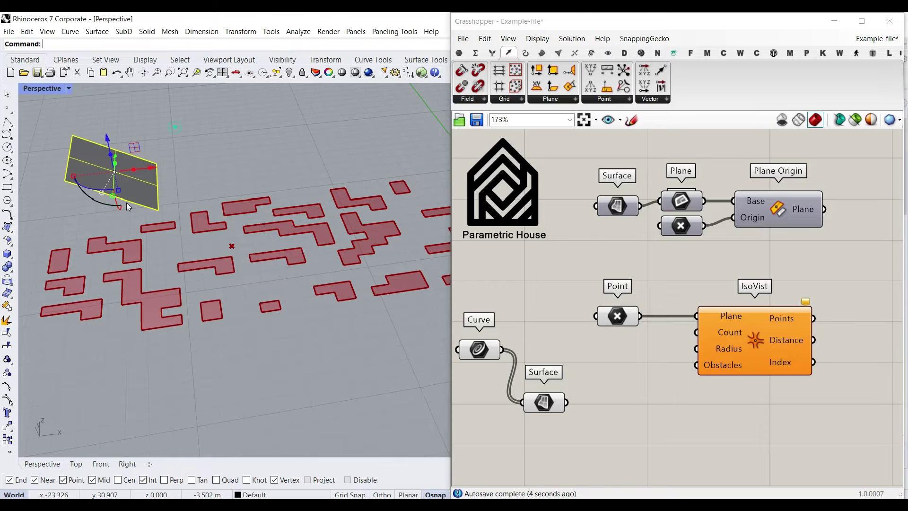
key("Delete")
Move the Curve and building Surface parameters below the Point parameter, closer to IsoVist
left_click(616, 315)
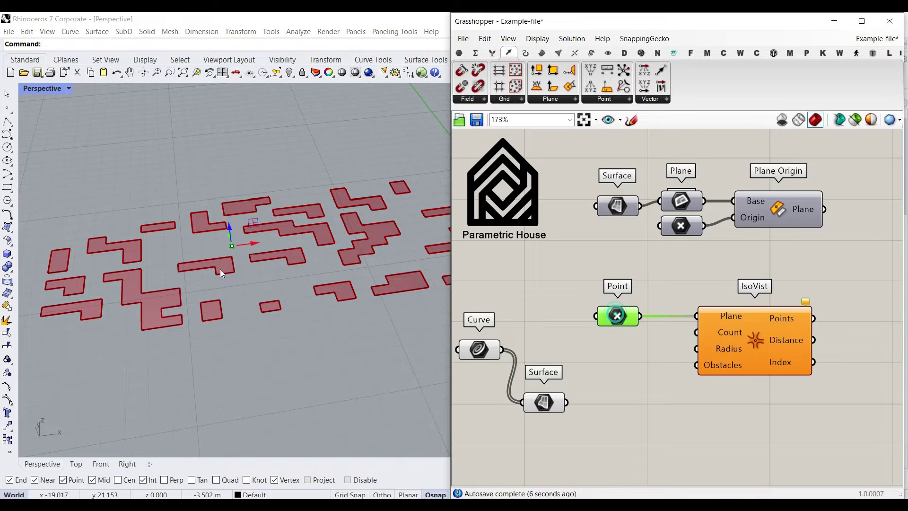
scroll(186, 216, "down", 5)
scroll(181, 212, "up", 6)
right_click_drag(256, 256, 268, 217)
scroll(726, 280, "up", 3)
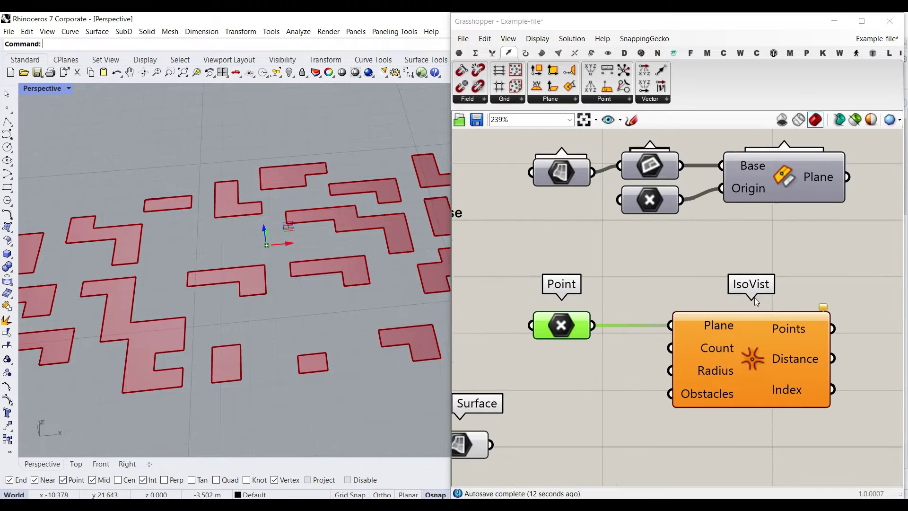
right_click_drag(650, 362, 656, 360)
left_click_drag(684, 439, 519, 335)
mouse_move(513, 322)
left_mouse_down()
mouse_move(602, 370)
mouse_move(621, 371)
left_mouse_up()
right_click_drag(816, 342, 668, 328)
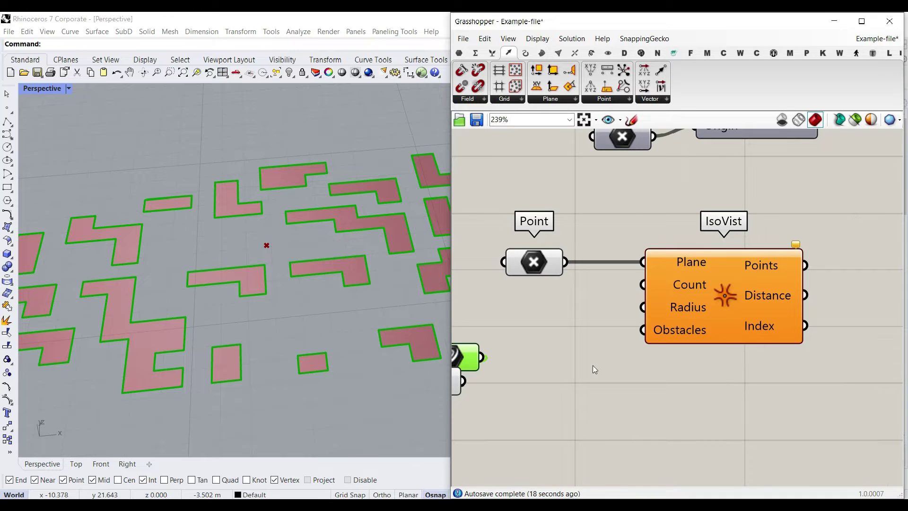
right_click_drag(511, 390, 654, 366)
left_click_drag(579, 350, 665, 386)
Connect Curve to IsoVist's Obstacles input and spread the Curve and Point parameters farther from IsoVist
left_click(608, 335)
left_click_drag(625, 335, 786, 305)
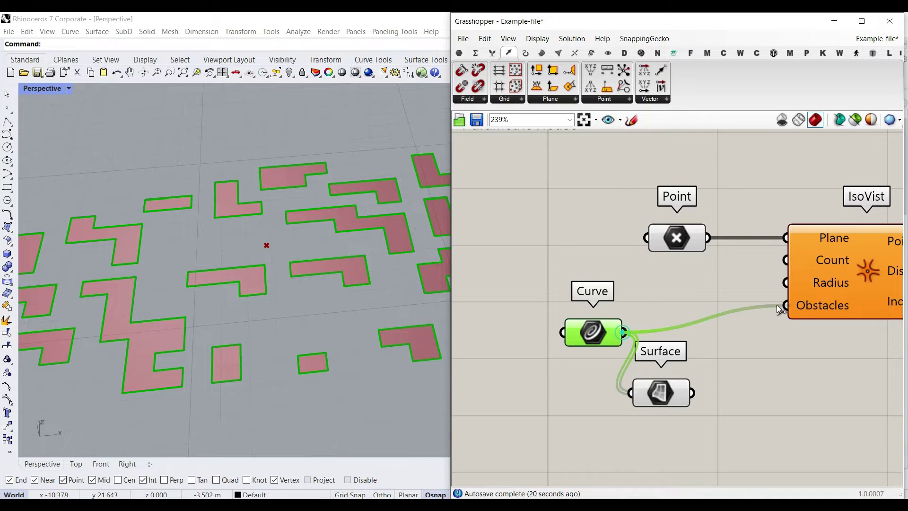
left_click_drag(595, 334, 558, 324)
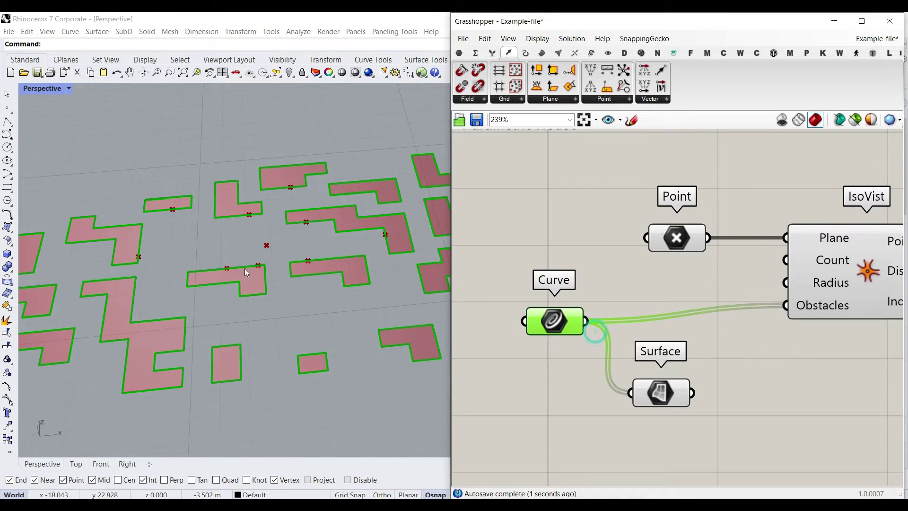
scroll(271, 226, "down", 5)
left_click_drag(677, 238, 648, 201)
Switch the Rhino viewport to the Top view and frame the viewpoint with its surrounding buildings
scroll(769, 262, "up", 2)
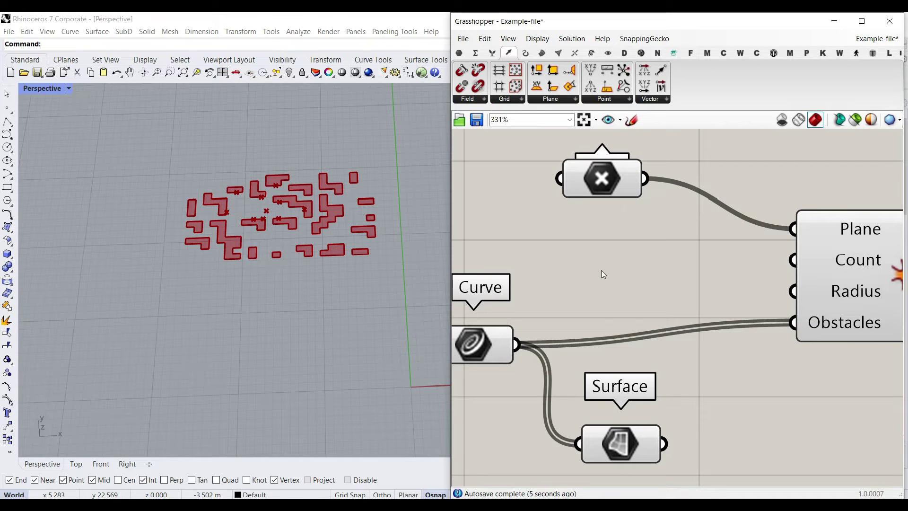
scroll(254, 224, "down", 2)
left_click(76, 464)
scroll(156, 325, "down", 5)
scroll(183, 291, "up", 6)
right_click_drag(146, 354, 187, 258)
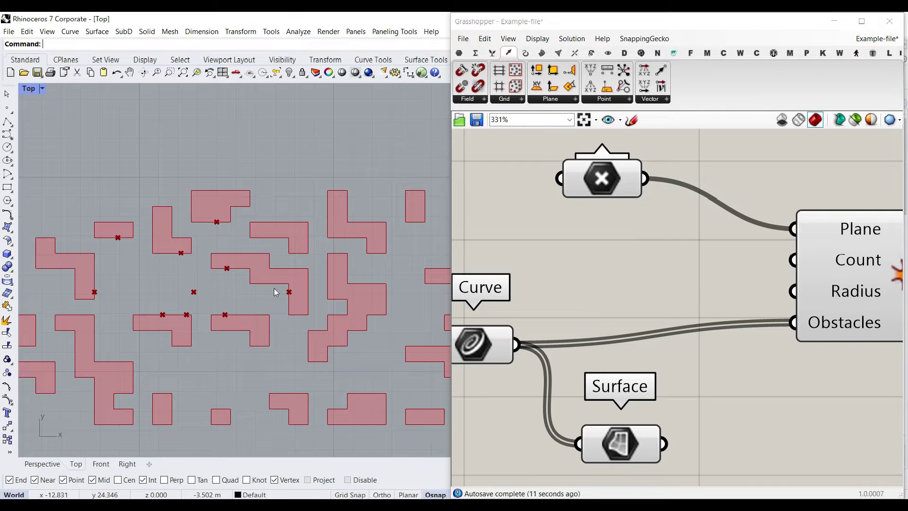
Add a number slider ranging from 2 to 200, name it Count, and connect it to IsoVist's Count input
double_click(603, 262)
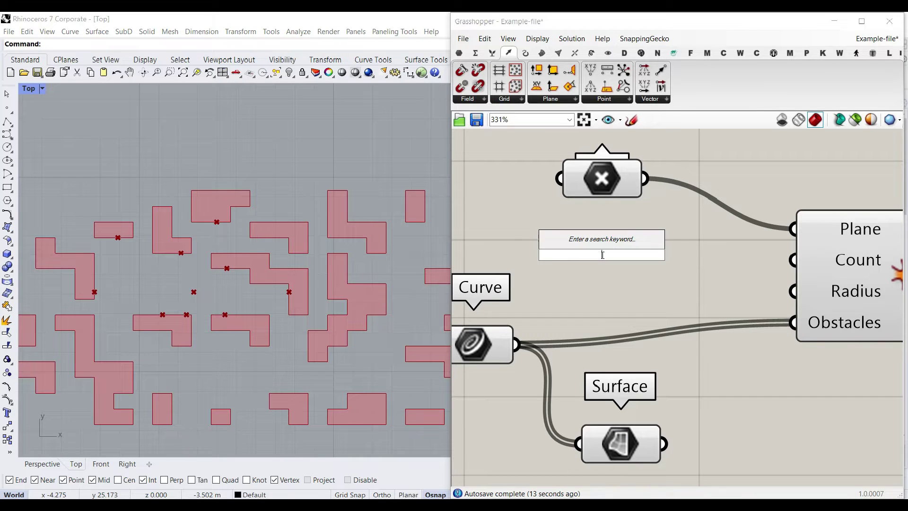
type("2..200")
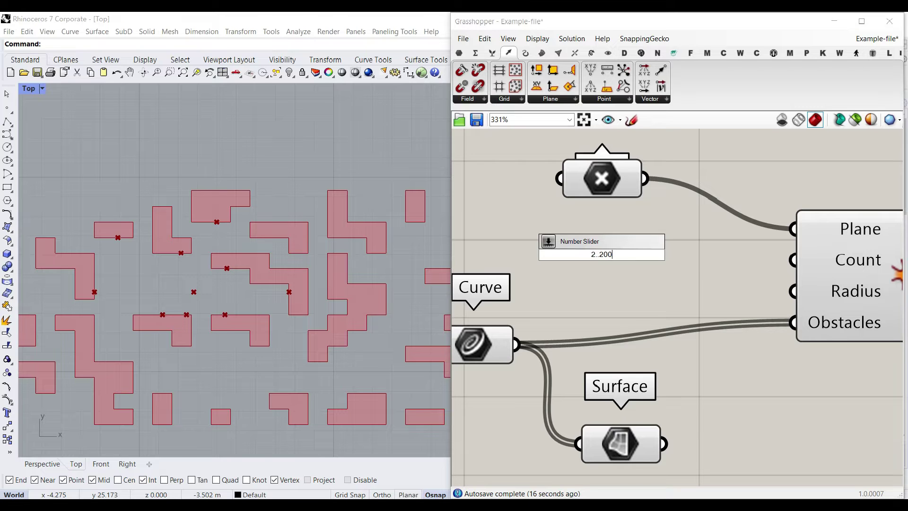
key("Return")
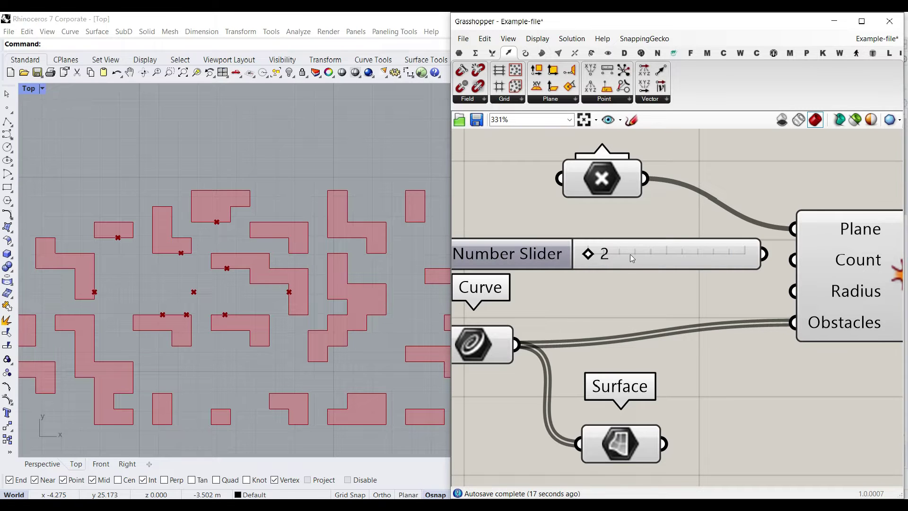
right_click(576, 257)
left_click(576, 260)
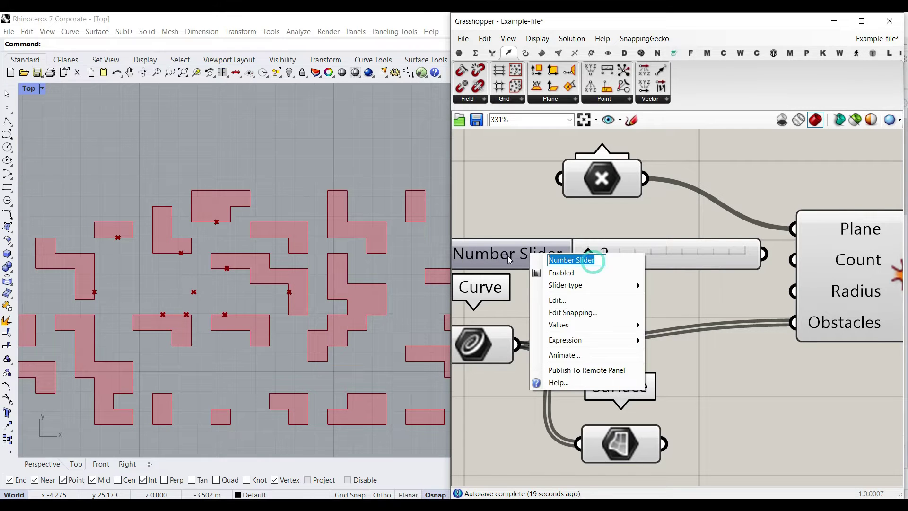
type("Count")
left_click(550, 213)
left_click_drag(759, 259, 785, 262)
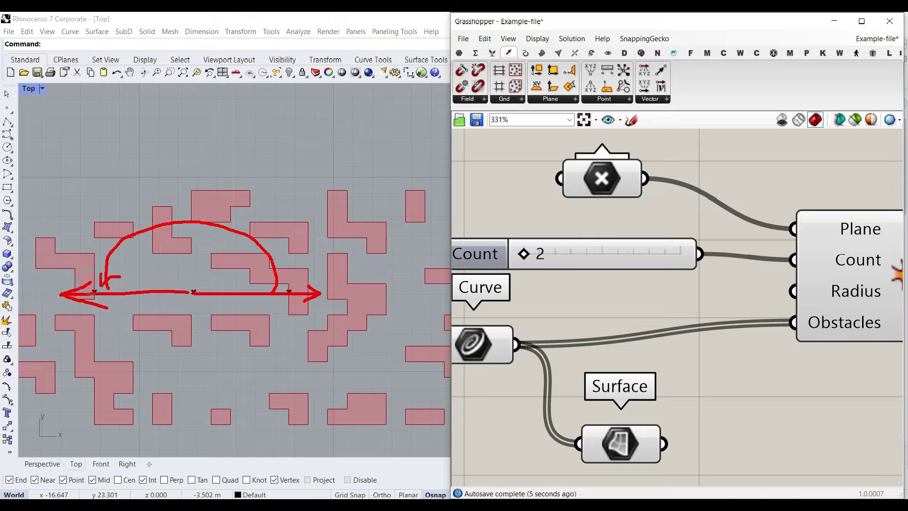
Set the Count slider to 10 and move the Curve and Surface parameters down to make room
left_click_drag(524, 255, 531, 256)
scroll(617, 269, "down", 5)
left_click_drag(657, 360, 557, 336)
left_click(625, 293)
scroll(625, 249, "up", 3)
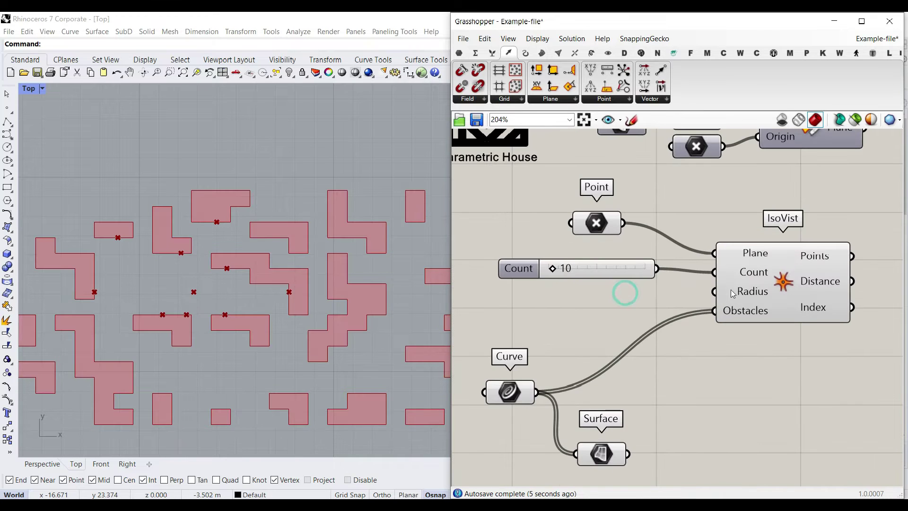
Add a number slider from 1 to 200.00 with two decimals and connect it to IsoVist's Radius input
double_click(547, 308)
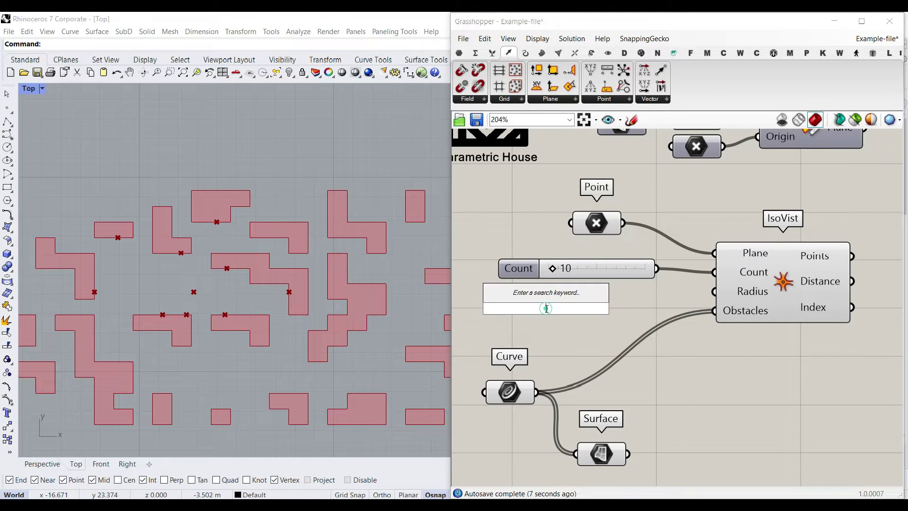
type("1..200.00")
key("Return")
left_click_drag(645, 308, 714, 291)
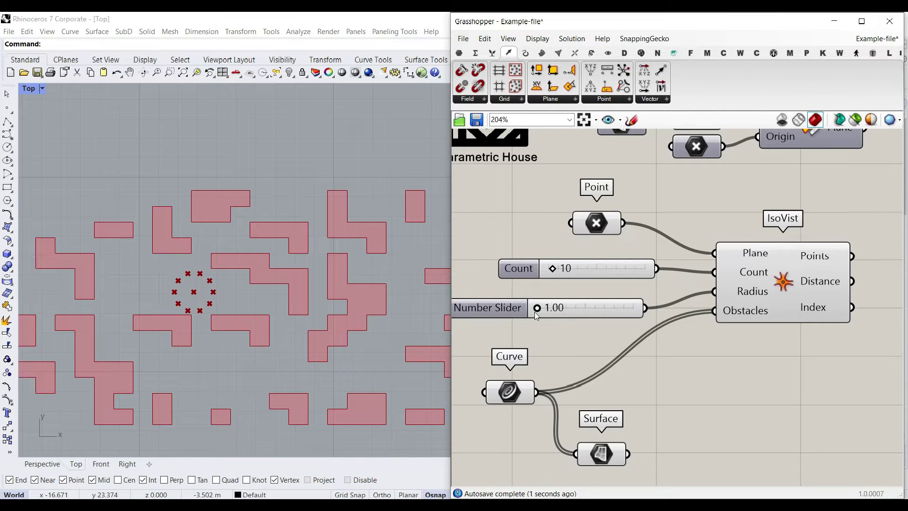
Set the radius slider's range from 0.1 to 100 and its accuracy to four decimals
left_click_drag(536, 313, 537, 313)
double_click(502, 311)
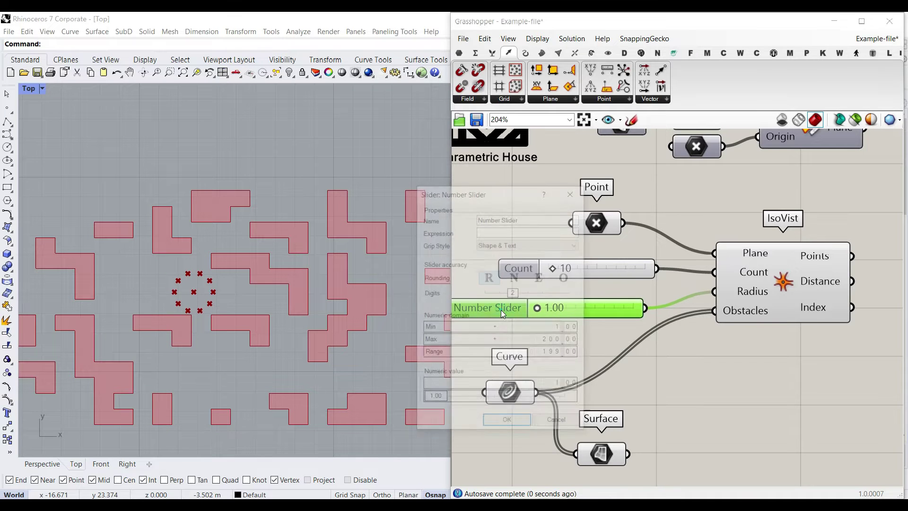
double_click(536, 326)
type("0")
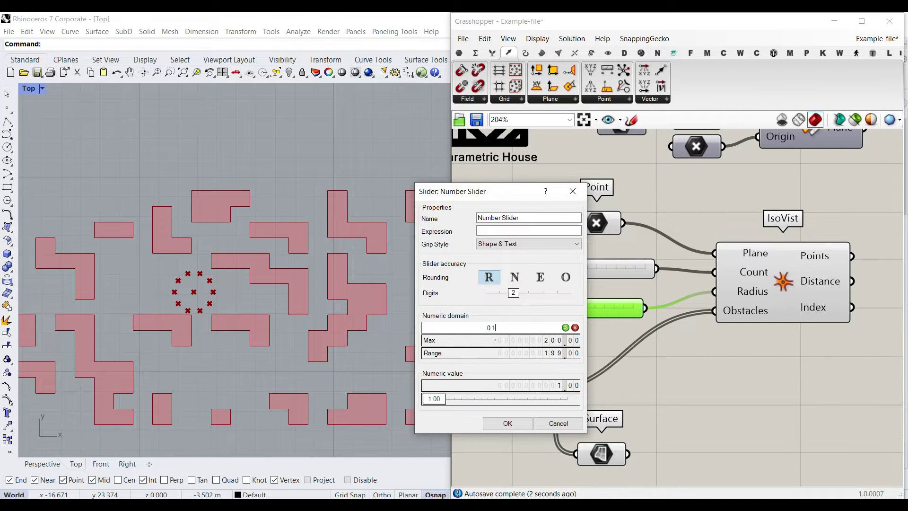
type(".1")
key("Return")
double_click(547, 339)
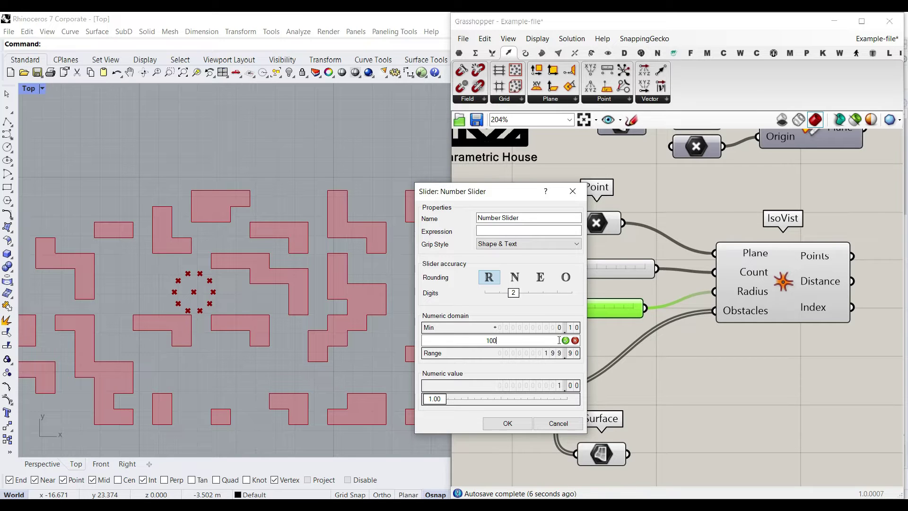
key("Return")
left_click_drag(515, 295, 528, 321)
left_click(508, 423)
Set the Count slider to 11 and the radius slider to 5.2199
scroll(564, 320, "up", 3)
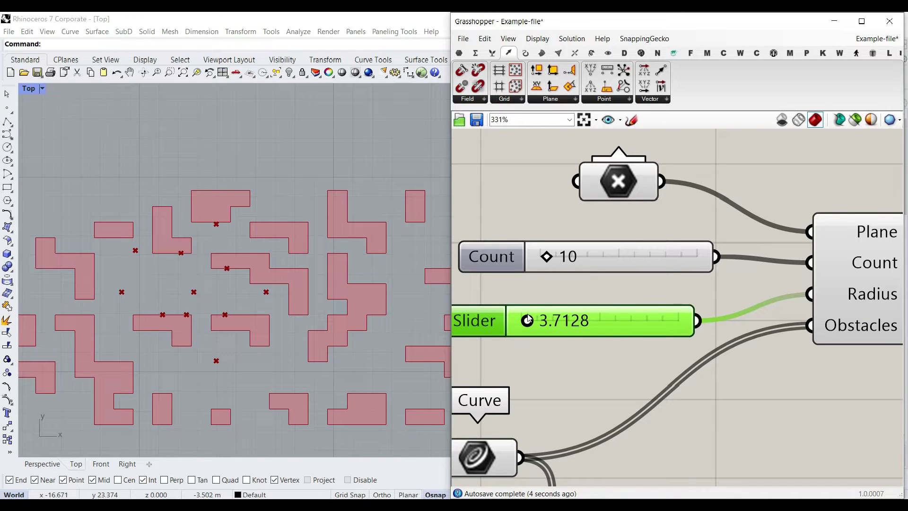
left_click_drag(547, 256, 547, 257)
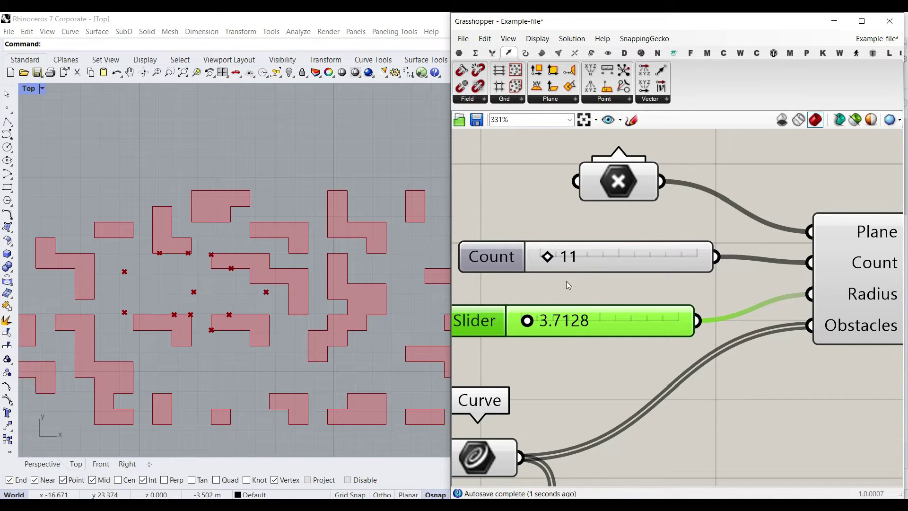
left_click_drag(532, 323, 534, 322)
scroll(609, 306, "down", 2)
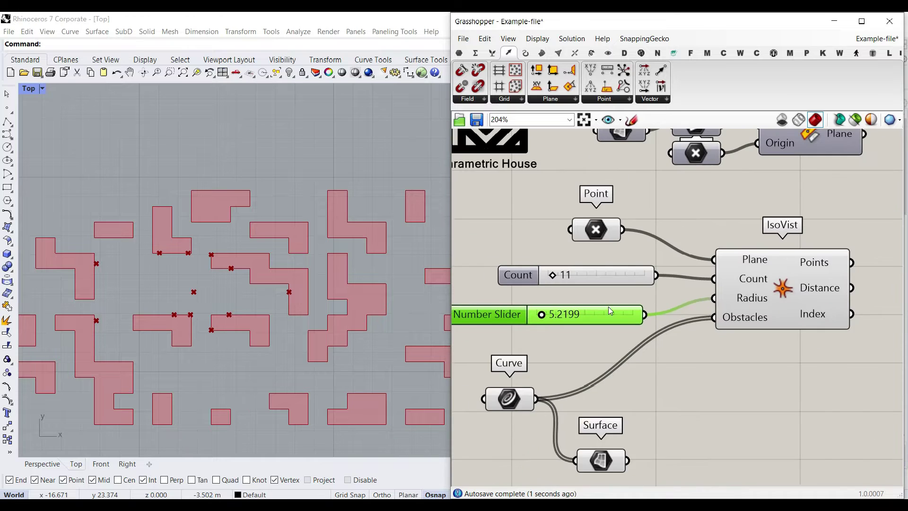
left_click_drag(691, 324, 719, 321)
left_click(711, 383)
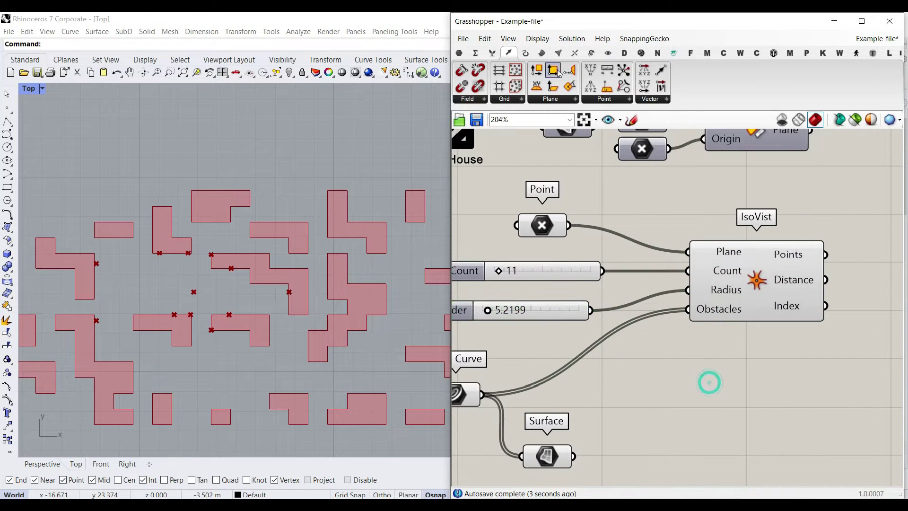
Add a Line SDL component below IsoVist and connect the viewpoint Point to its Start input
left_click(526, 53)
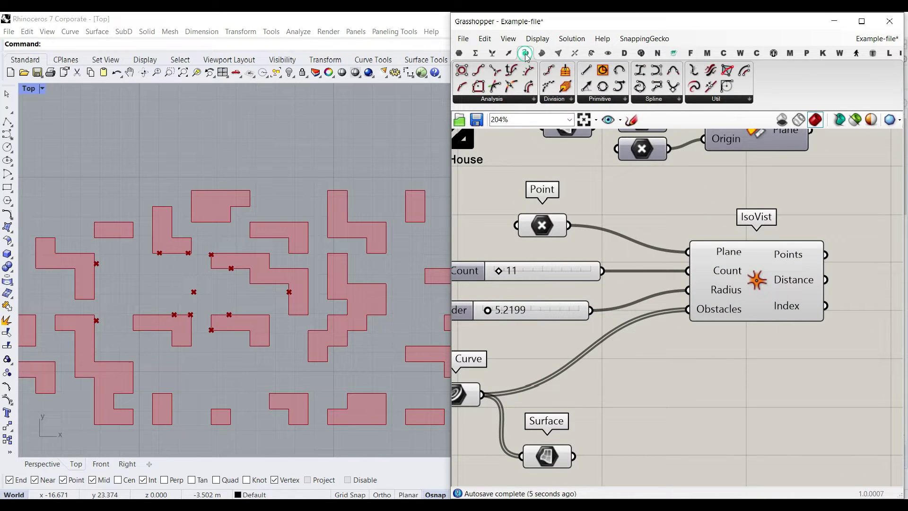
left_click_drag(586, 87, 753, 397)
left_click(574, 215)
left_click_drag(591, 214, 811, 347)
Add a Unit X vector beside Line SDL and connect it to the Direction input
double_click(702, 343)
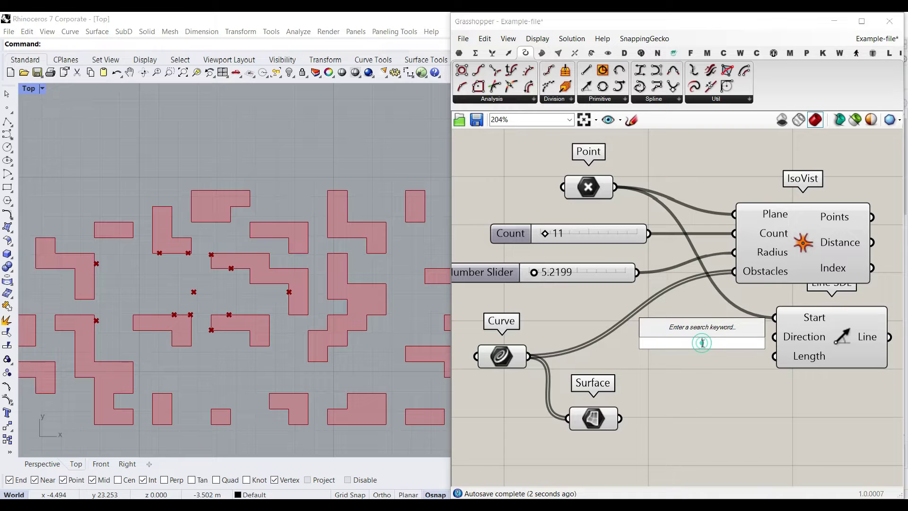
type("x")
left_click(685, 299)
left_click_drag(731, 343, 713, 341)
left_click_drag(748, 341, 770, 342)
Connect the radius slider to Line SDL's Length input, set it to 8.1648, and reposition IsoVist to make room
left_click(640, 302)
left_click_drag(638, 273, 775, 356)
left_click_drag(537, 274, 535, 277)
scroll(704, 280, "down", 2)
left_click_drag(704, 280, 763, 265)
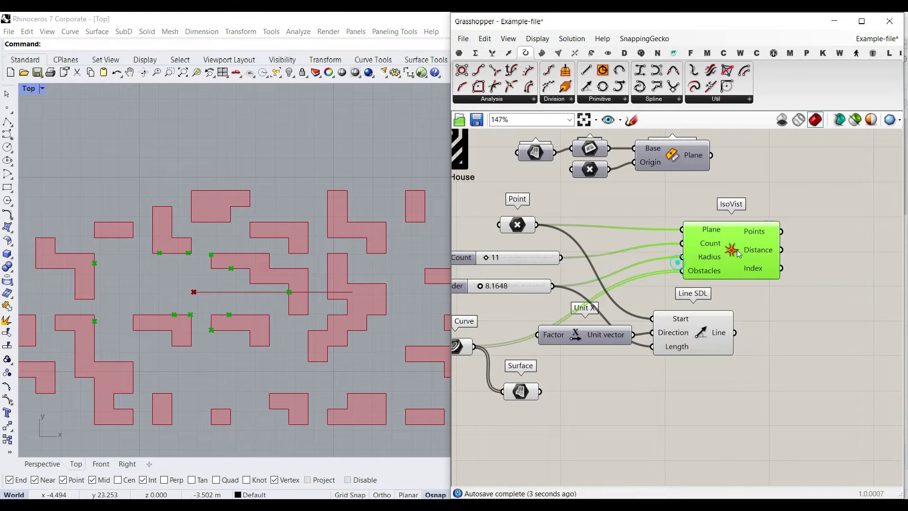
Add a Polar Array component beside Line SDL and connect the Line output to its Geometry input
left_click(592, 54)
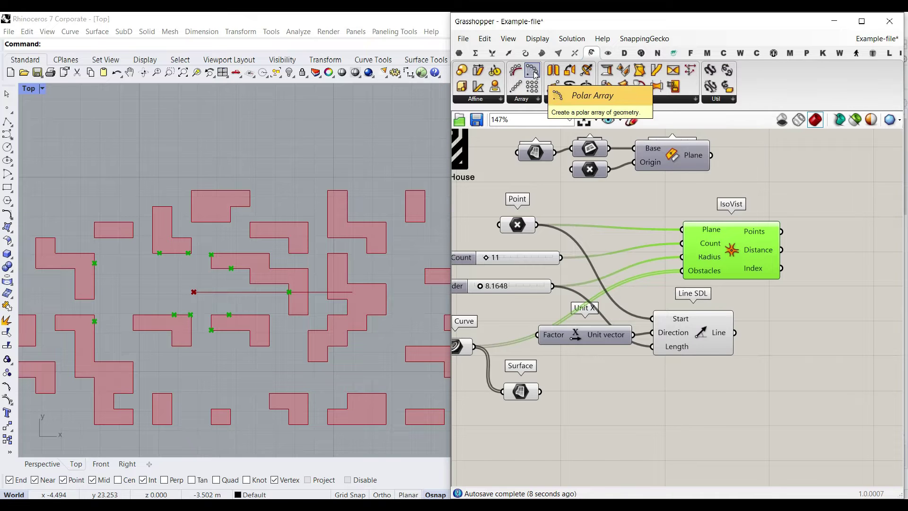
left_click_drag(532, 70, 787, 374)
scroll(710, 352, "up", 2)
right_click_drag(710, 352, 614, 342)
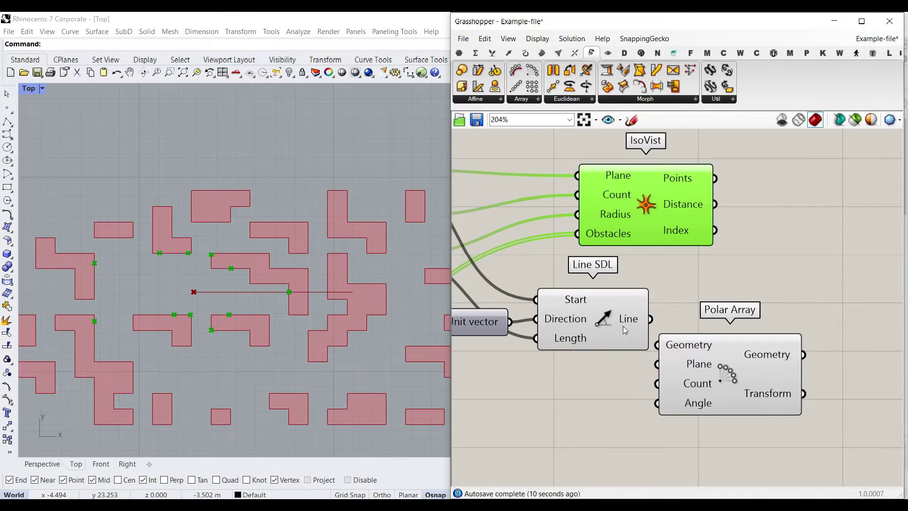
left_click_drag(700, 373, 742, 364)
scroll(623, 326, "up", 1)
left_click_drag(616, 314, 615, 317)
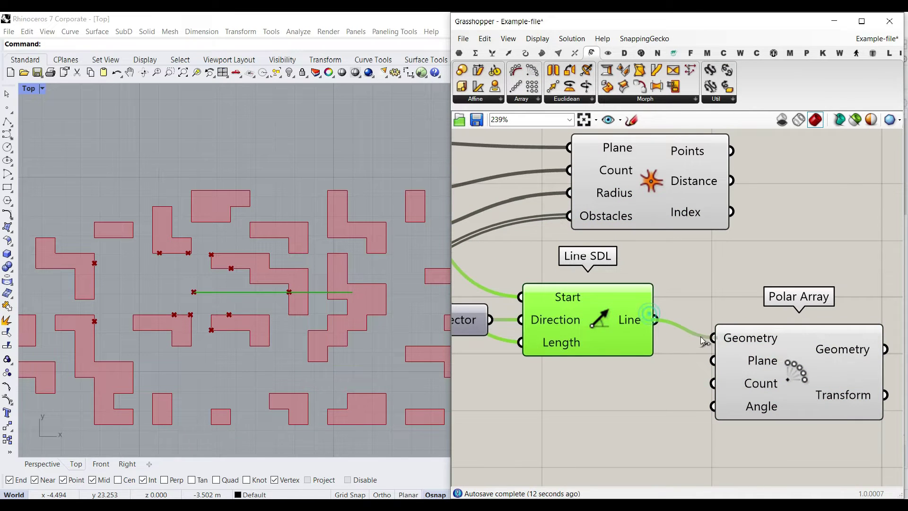
left_click_drag(703, 341, 712, 338)
left_click(661, 387)
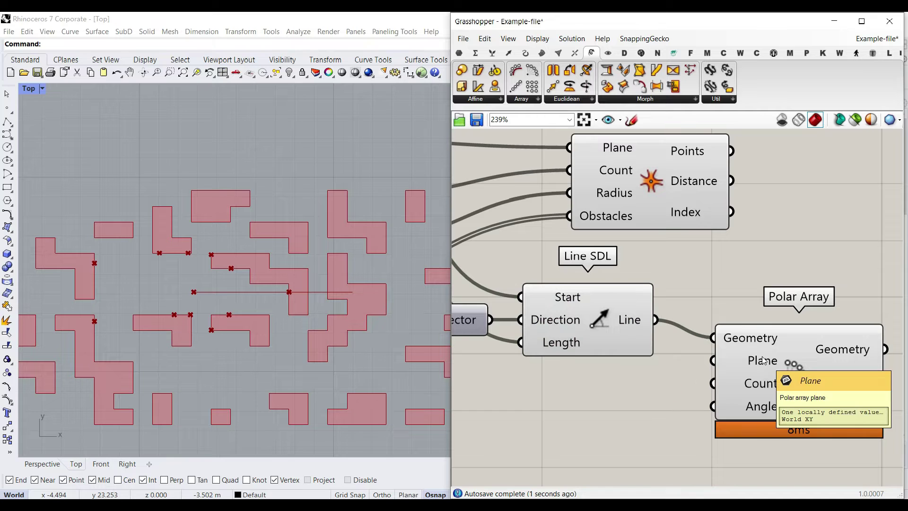
Connect the viewpoint Point to Polar Array's Plane input and the Count slider to its Count input
scroll(763, 360, "down", 3)
right_click_drag(555, 353, 633, 351)
left_click_drag(576, 222, 799, 369)
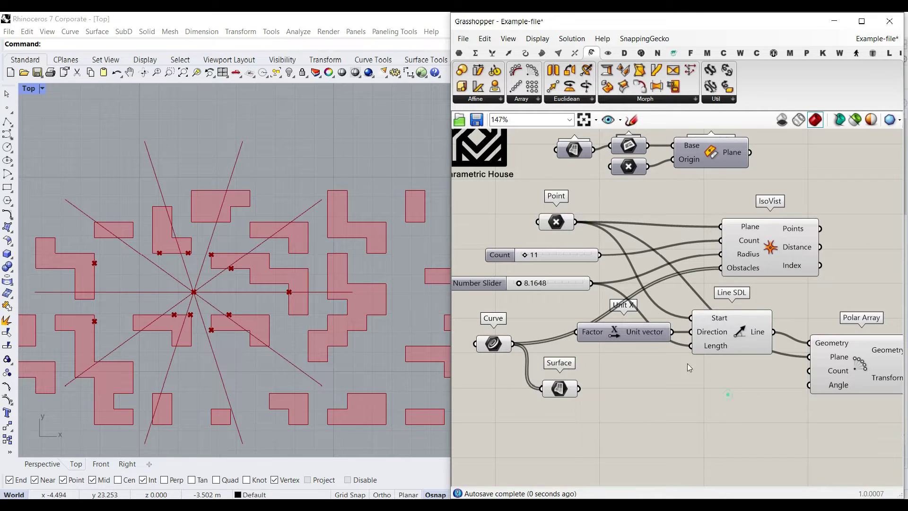
left_click_drag(678, 315, 803, 371)
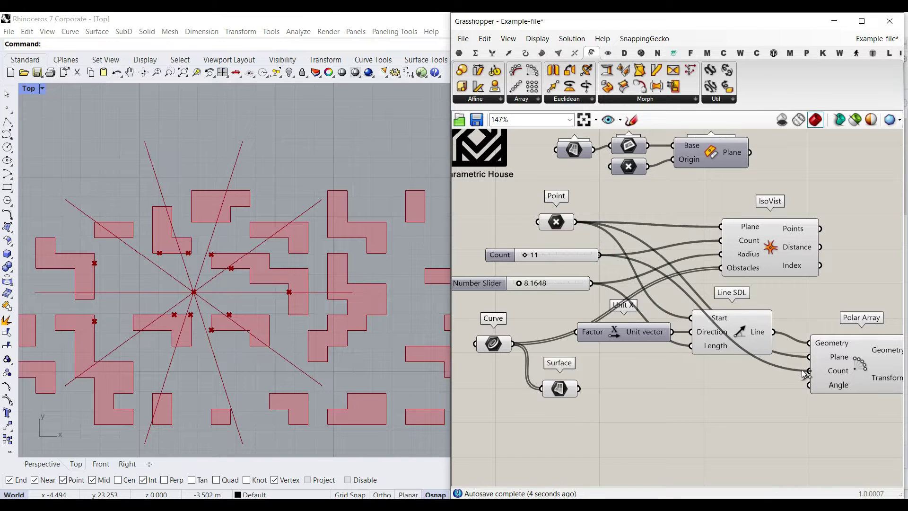
Set the Count slider to 13 and examine where the rays first meet the building outlines
scroll(541, 263, "up", 1)
left_click_drag(525, 254, 527, 254)
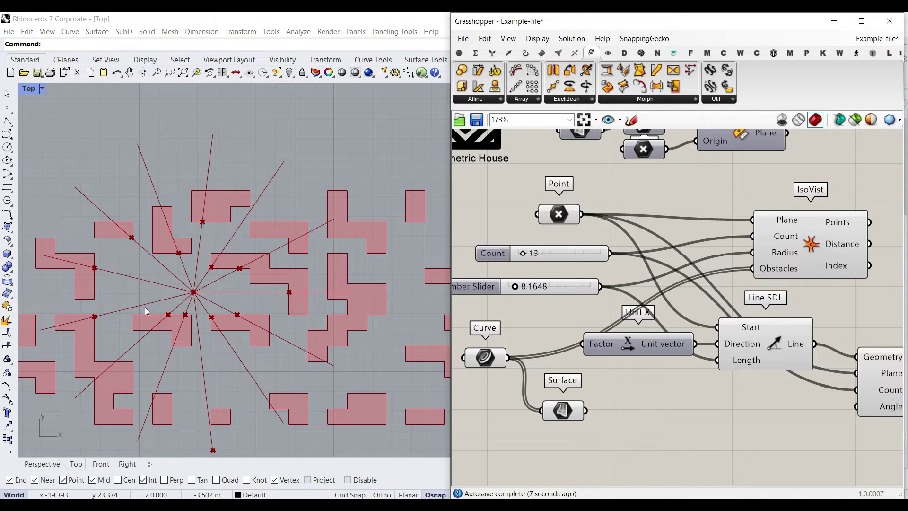
scroll(146, 311, "up", 6)
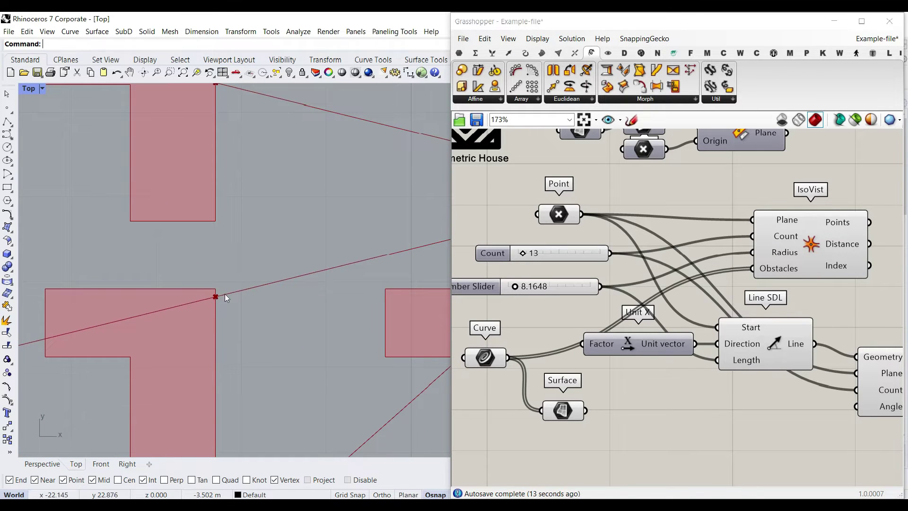
right_click_drag(170, 311, 178, 308)
right_click_drag(129, 332, 167, 313)
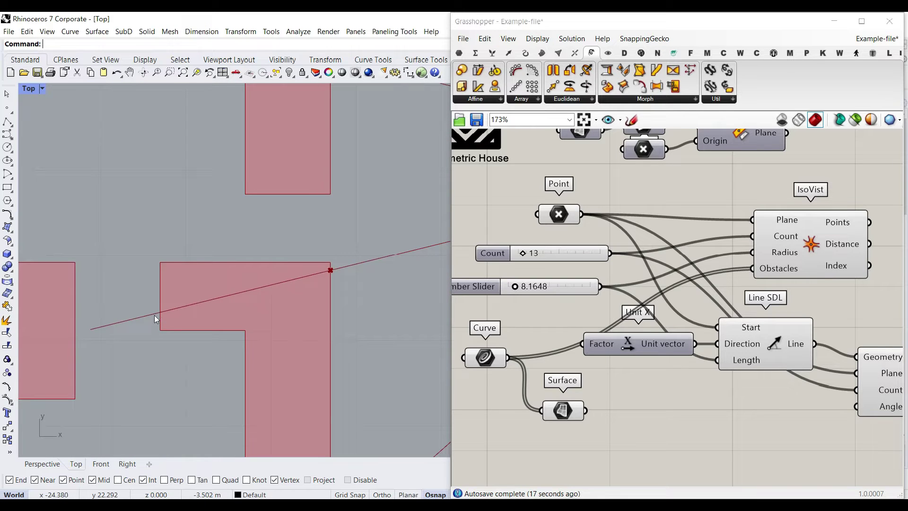
scroll(159, 313, "down", 5)
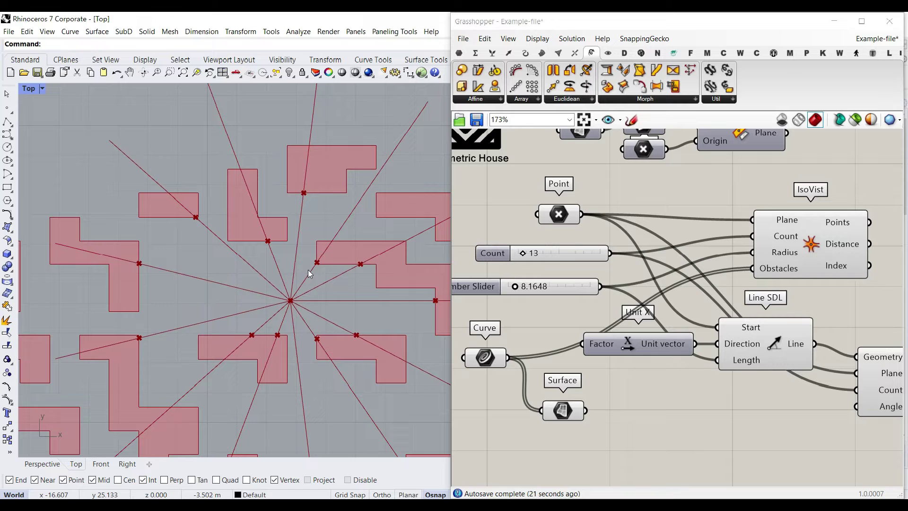
Set the Count slider to 27 and examine the ray hits on the buildings above the viewpoint
left_click_drag(526, 253, 533, 256)
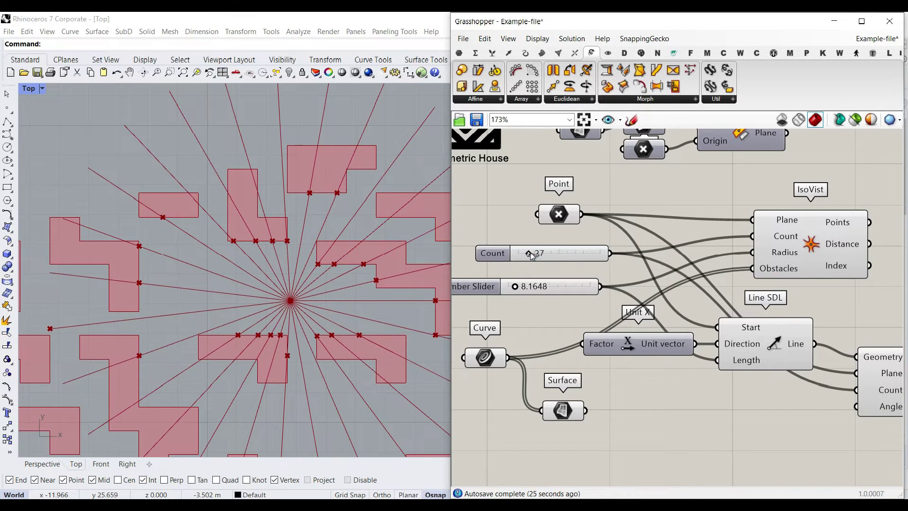
scroll(286, 251, "up", 10)
right_click_drag(337, 237, 302, 254)
scroll(284, 362, "up", 6)
right_click_drag(392, 154, 354, 223)
scroll(358, 190, "up", 4)
scroll(305, 254, "down", 10)
scroll(353, 149, "up", 10)
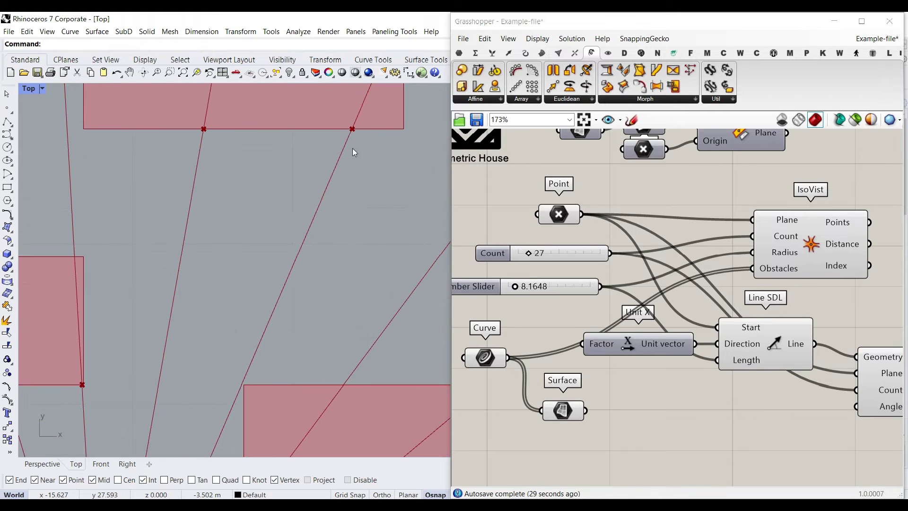
Set the Count slider to 28, check the rays near the building corners, and raise Count to 44
left_click_drag(528, 254, 530, 254)
right_click_drag(268, 409, 285, 329)
scroll(258, 336, "up", 2)
scroll(270, 307, "down", 3)
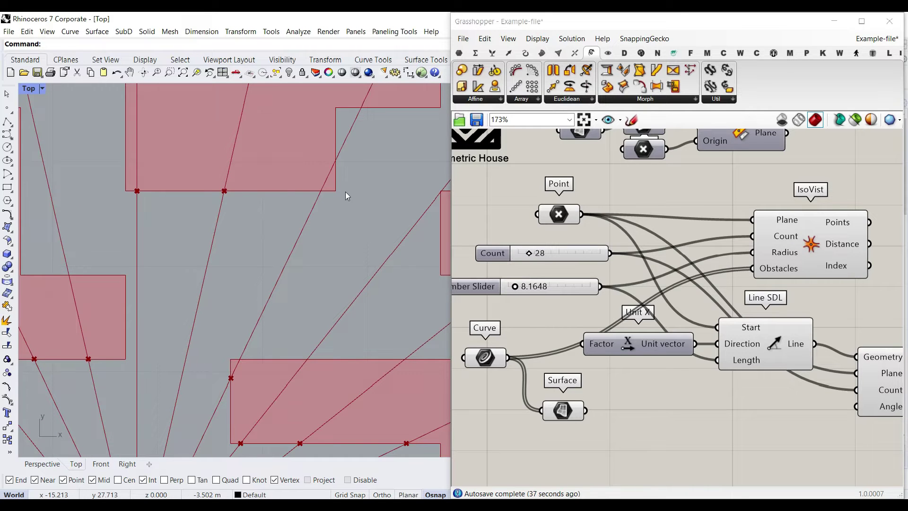
scroll(345, 192, "down", 5)
left_click_drag(532, 256, 534, 255)
Move Unit X, Line SDL and Polar Array below the main definition and turn off their preview
right_click_drag(830, 380, 714, 356)
scroll(743, 348, "down", 2)
left_click_drag(825, 394, 598, 318)
left_click_drag(682, 333, 651, 474)
middle_click(739, 376)
left_click(775, 346)
left_click(722, 399)
Set the wire display of Line SDL's Start input to Hidden
right_click_drag(583, 469, 609, 332)
scroll(606, 369, "up", 1)
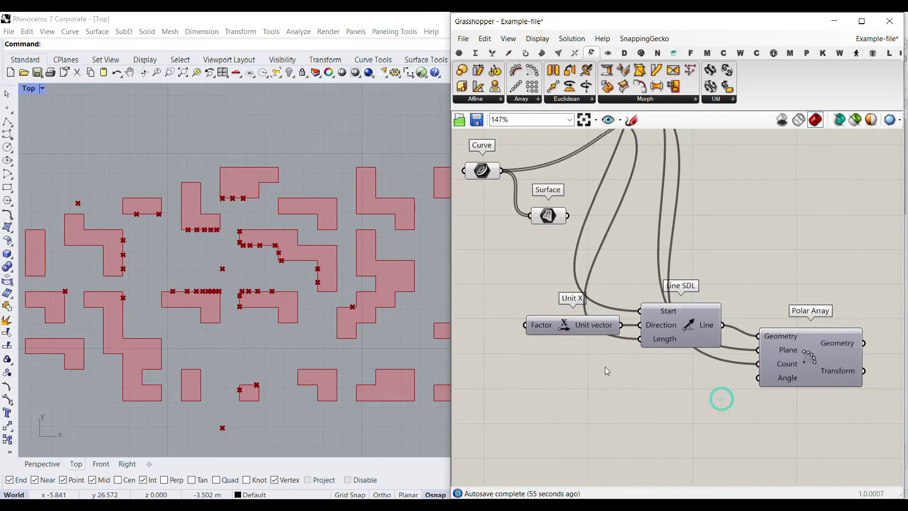
scroll(607, 371, "up", 1)
right_click(669, 298)
mouse_move(724, 308)
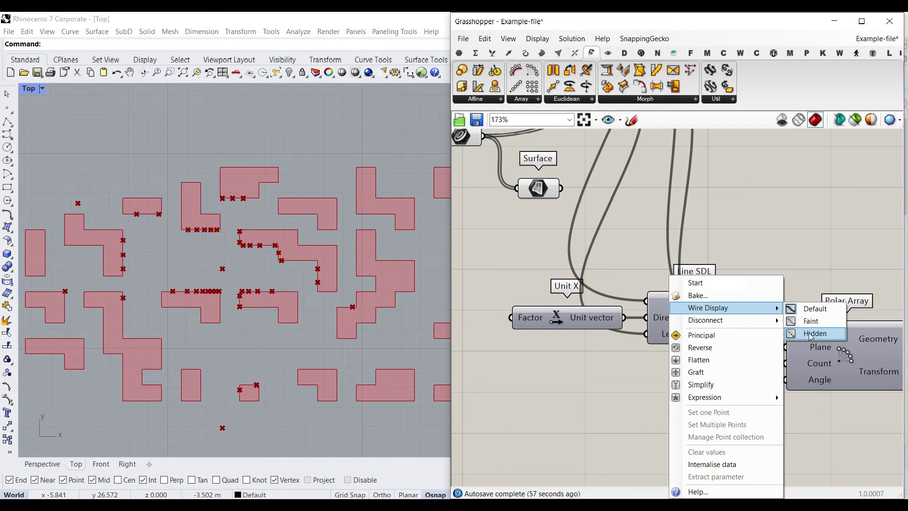
left_click(809, 334)
left_click(807, 274)
Set the wire display of Polar Array's Plane and Count inputs to Hidden
right_click(803, 329)
right_click_drag(749, 359, 730, 337)
right_click(785, 327)
mouse_move(810, 319)
left_click(753, 345)
right_click(793, 344)
left_click(756, 335)
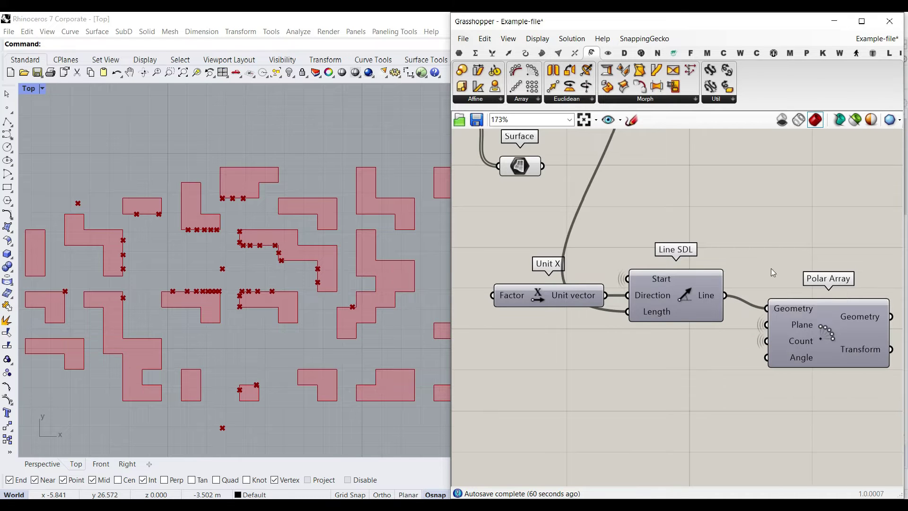
Hide the wire into Line SDL's Length input and move Unit X, Line SDL and Polar Array further down
right_click(649, 308)
mouse_move(700, 320)
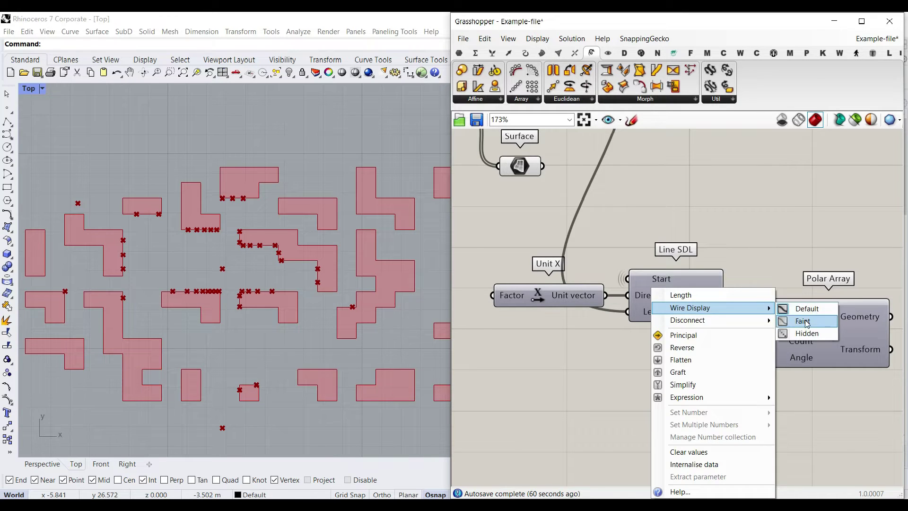
left_click(804, 335)
right_click_drag(710, 292, 643, 334)
scroll(643, 335, "down", 3)
left_click_drag(773, 408, 558, 318)
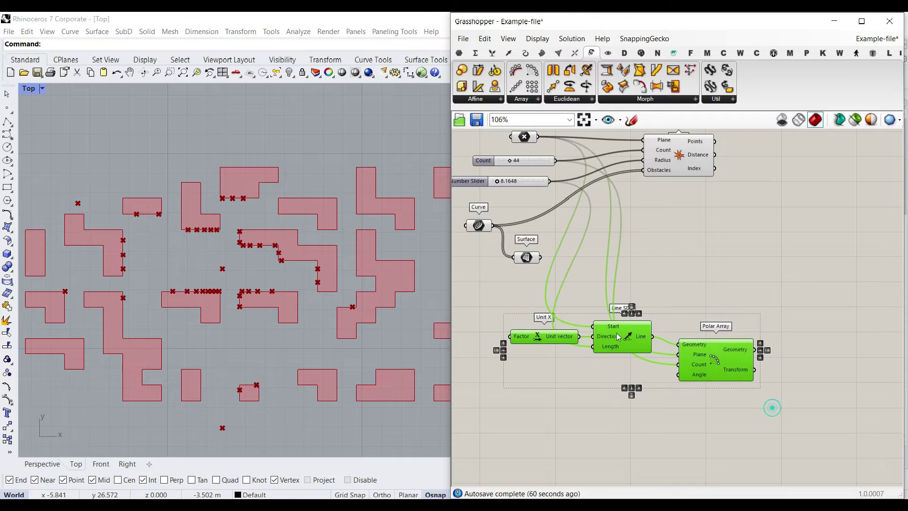
left_click_drag(635, 335, 627, 382)
left_click(659, 300)
Move the Count and radius sliders closer to IsoVist, stacking the radius slider directly under Count
right_click_drag(597, 246, 608, 307)
scroll(658, 199, "up", 2)
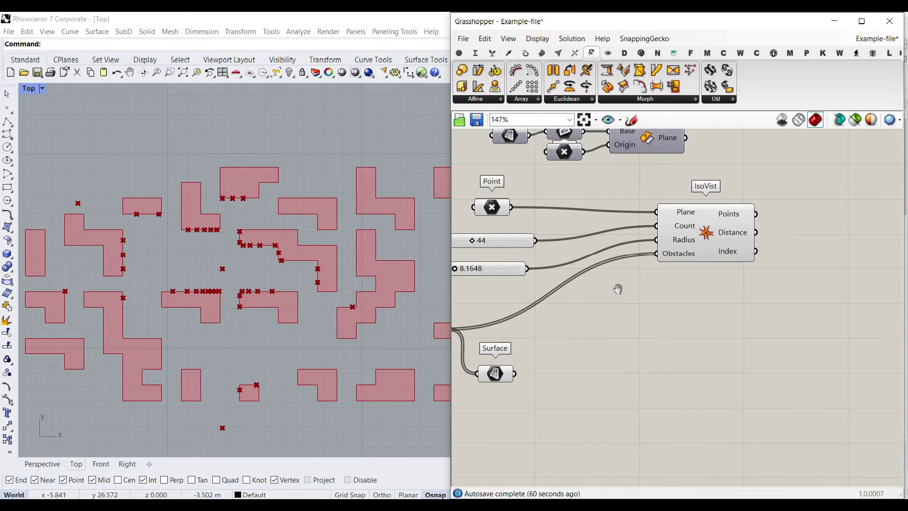
scroll(473, 236, "up", 3)
left_click_drag(575, 288, 645, 273)
left_click_drag(588, 243, 630, 240)
left_click_drag(651, 274, 646, 266)
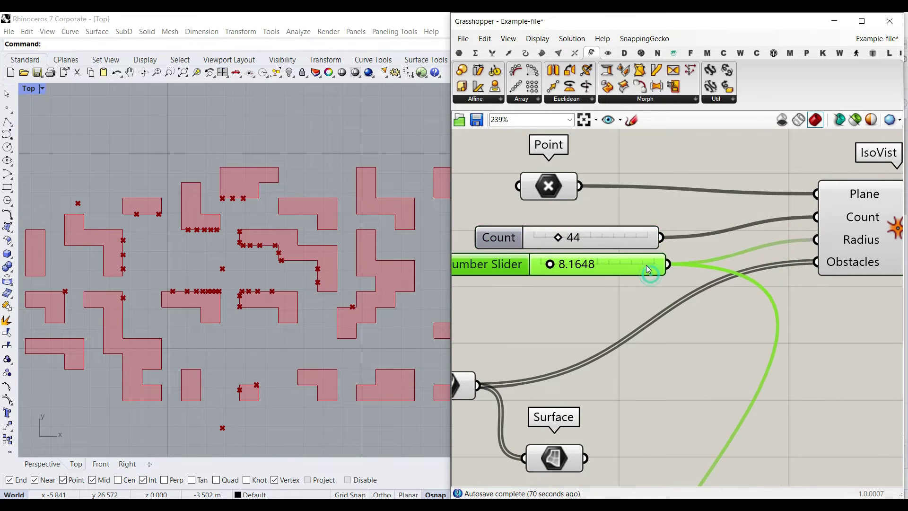
Rename the slider feeding IsoVist's Radius input as Radius and shorten it to line up with Count
right_click(494, 268)
key("ctrl+a")
type("Rassi")
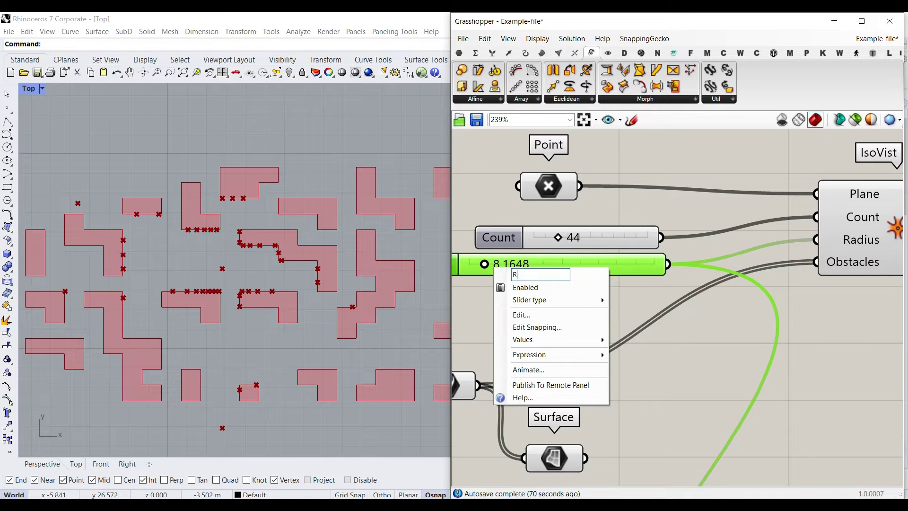
key("BackSpace")
key("BackSpace")
key("BackSpace")
type("dius")
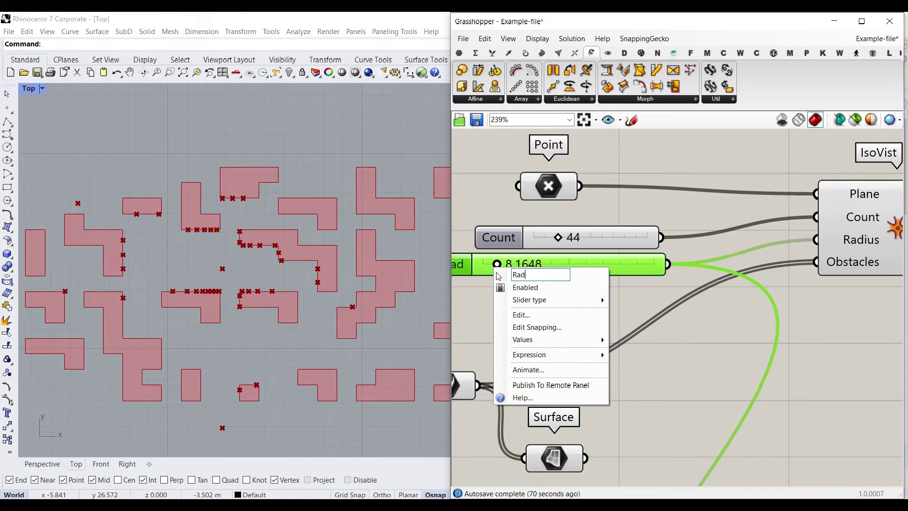
left_click(636, 288)
left_click_drag(663, 265, 629, 268)
Add a Point parameter beside IsoVist, connect the Points output to it, and place it slightly higher
scroll(654, 291, "down", 4)
right_click_drag(667, 296, 608, 316)
scroll(767, 298, "up", 1)
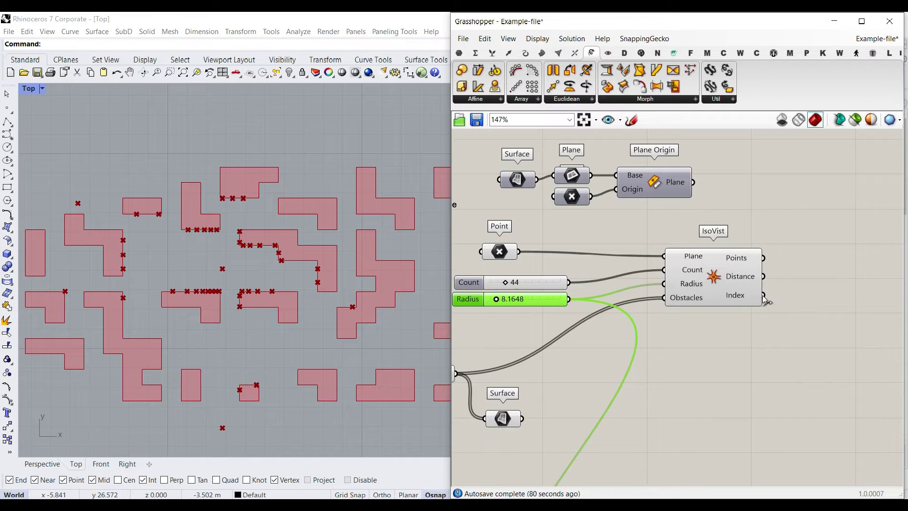
right_click_drag(729, 279, 642, 318)
scroll(631, 303, "up", 2)
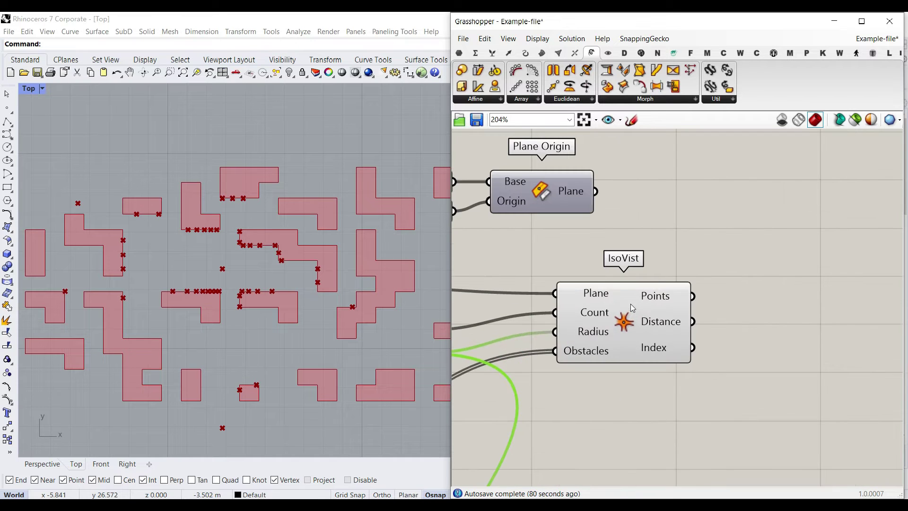
left_click(459, 53)
left_click_drag(462, 86, 731, 306)
left_click(730, 303)
scroll(730, 303, "up", 2)
left_click_drag(678, 293, 698, 293)
left_click_drag(726, 295, 735, 267)
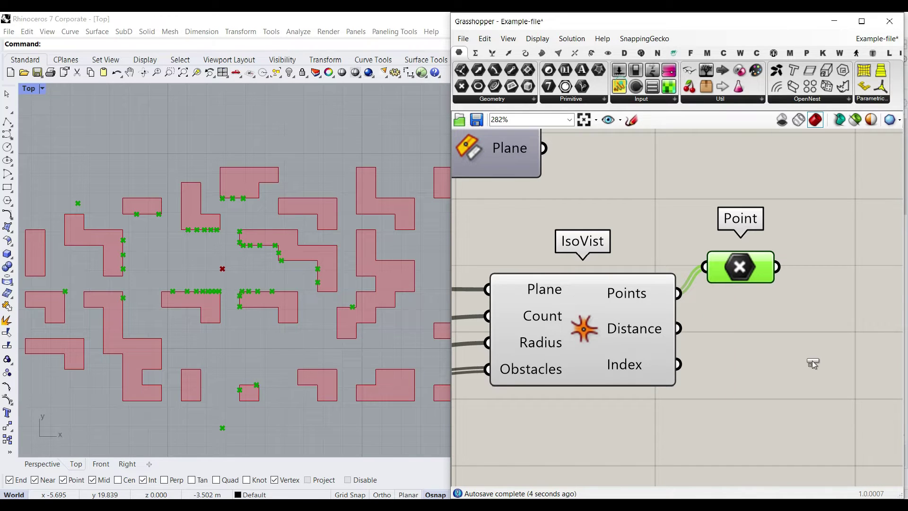
Connect IsoVist's Distance output to a Panel below the Point parameter and enlarge the Panel to show more values
left_click(812, 362)
left_click_drag(679, 330, 704, 361)
right_click_drag(755, 410, 663, 326)
left_click_drag(742, 338, 741, 470)
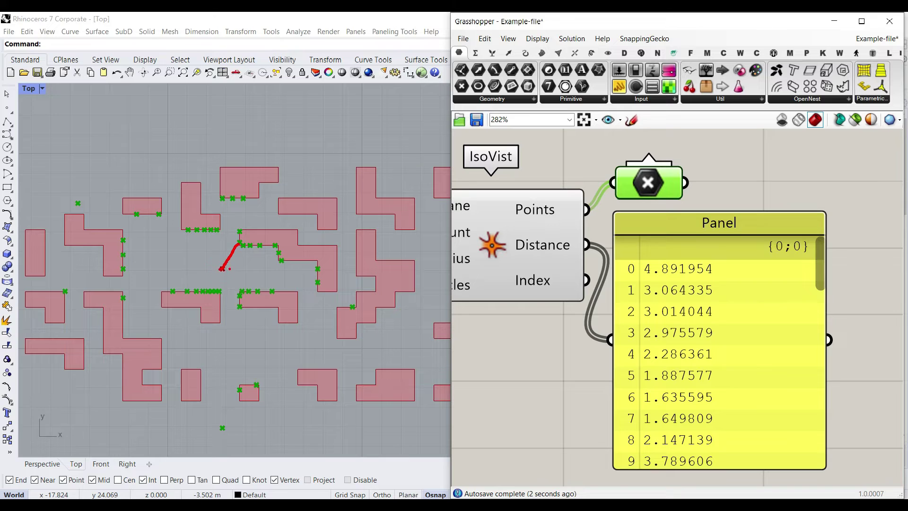
left_click_drag(294, 273, 219, 272)
mouse_move(725, 266)
left_mouse_down()
mouse_move(717, 337)
mouse_move(744, 337)
left_mouse_up()
key("Escape")
Add a List Item component beside IsoVist, connect Points to its List input, and shift the Panel further away
mouse_move(550, 281)
scroll(550, 281, "down", 5)
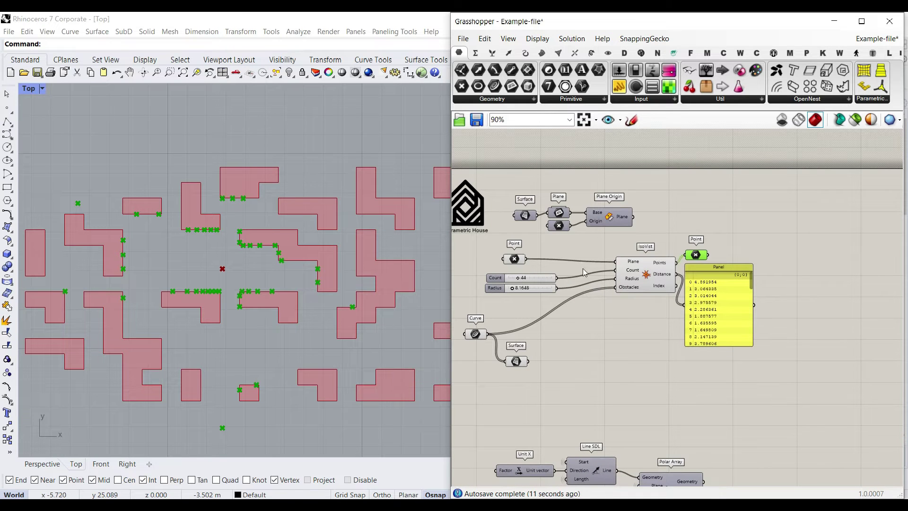
left_click(492, 52)
left_click(458, 69)
left_click(646, 335)
scroll(712, 308, "up", 1)
left_click_drag(723, 309, 828, 304)
left_click_drag(612, 348, 780, 338)
scroll(662, 337, "up", 3)
left_click_drag(699, 196, 778, 358)
Duplicate the List Item below the original, feed Distance into its List input, and connect its output to the Panel
key("ctrl+c")
key("ctrl+v")
left_click_drag(697, 218, 733, 339)
right_click_drag(825, 350, 698, 340)
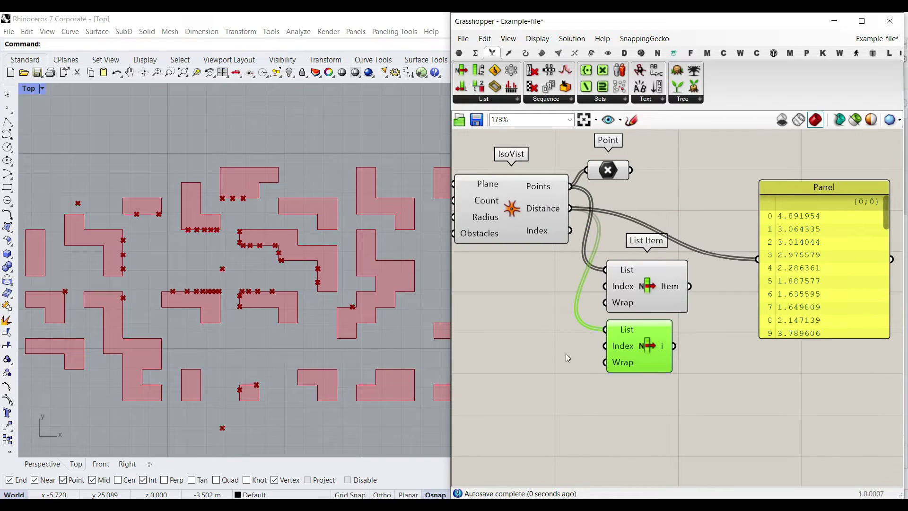
left_click_drag(674, 346, 757, 259)
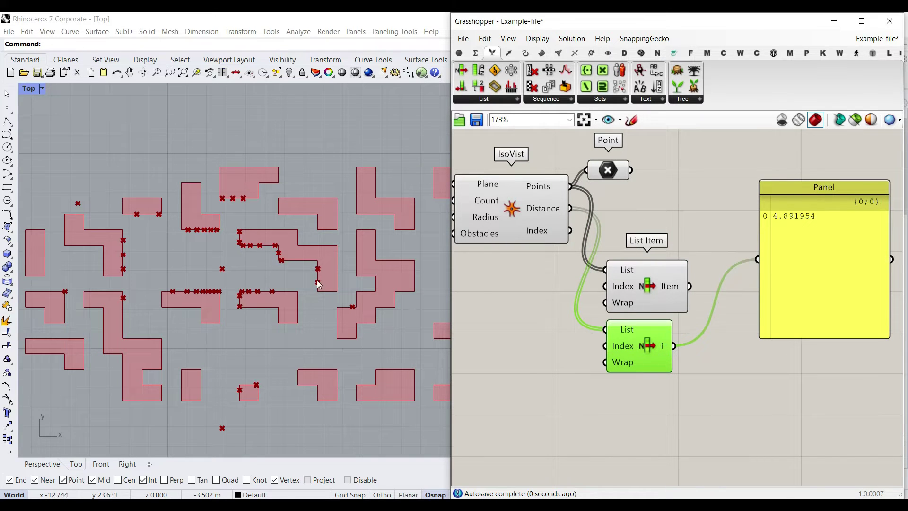
Highlight the hit point picked by the first List Item and relate it to the distance from the view point
left_click(640, 304)
left_click(222, 269)
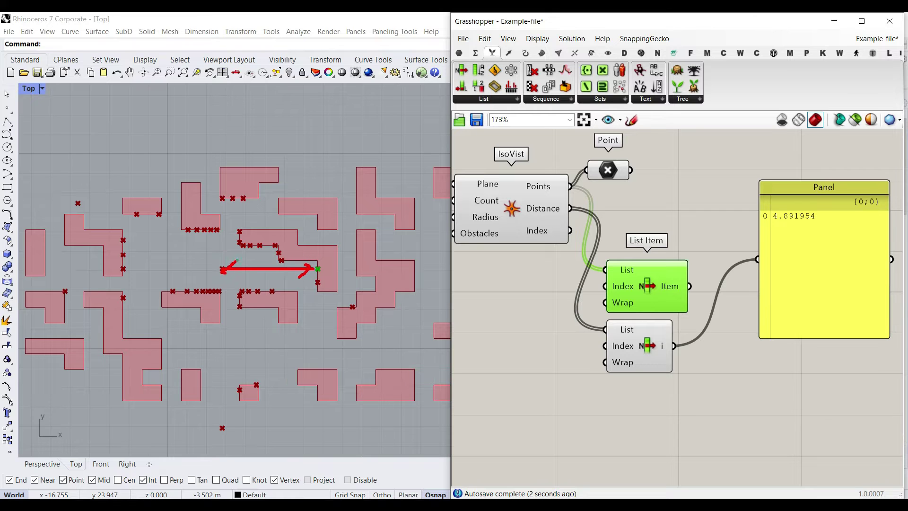
double_click(508, 335)
left_click(538, 276)
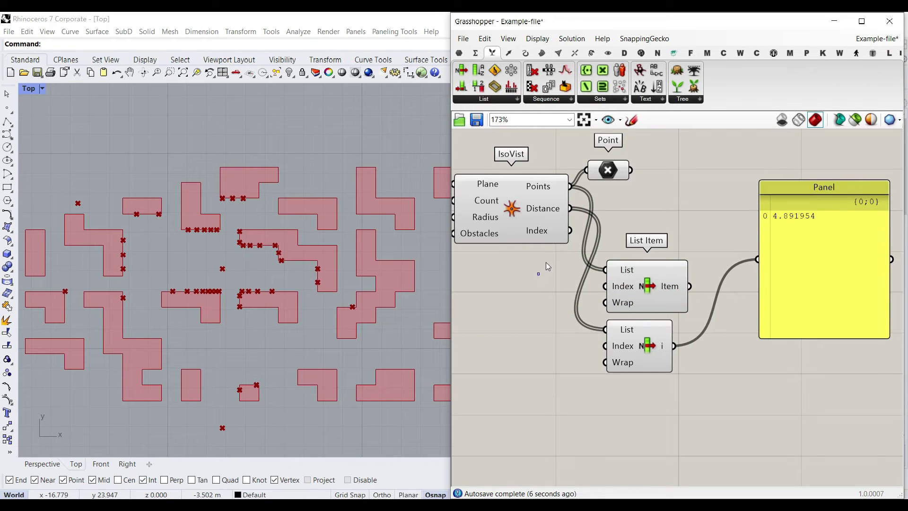
mouse_move(546, 186)
Add a Number Slider, connect it to the Index inputs of both List Items, and set it to 12
right_click_drag(490, 325, 552, 331)
double_click(551, 331)
type("0.")
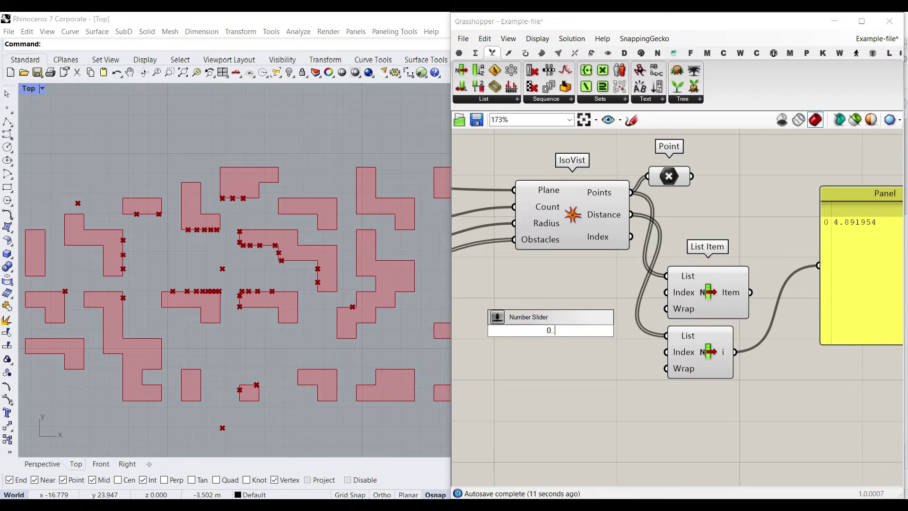
key("Return")
scroll(553, 334, "up", 2)
left_click_drag(668, 330, 709, 360)
right_click_drag(709, 333, 637, 319)
scroll(650, 323, "down", 2)
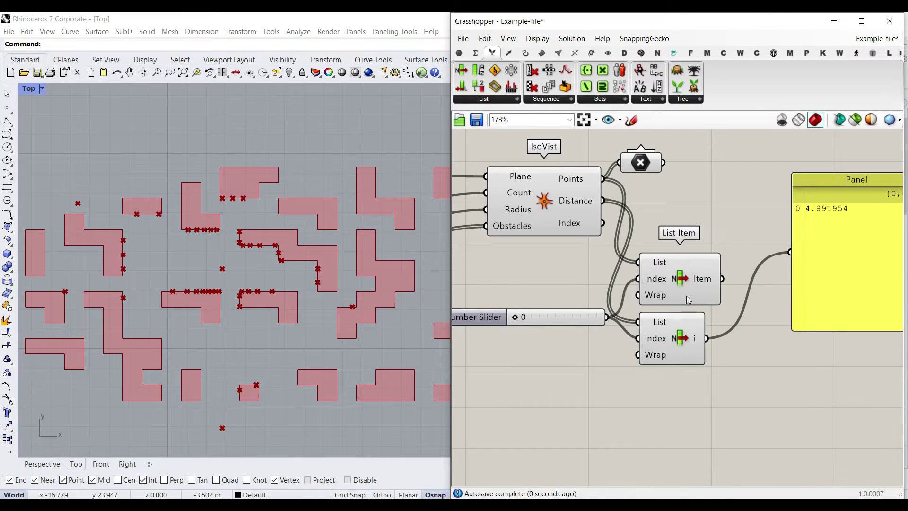
left_click(686, 296)
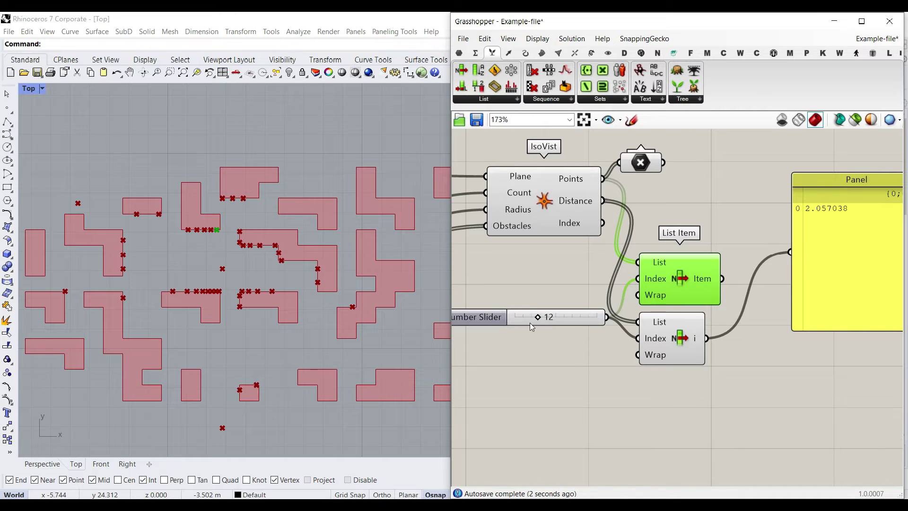
Duplicate the distance List Item below the other two and feed IsoVist's Index output into its List input
right_click_drag(810, 213, 740, 207)
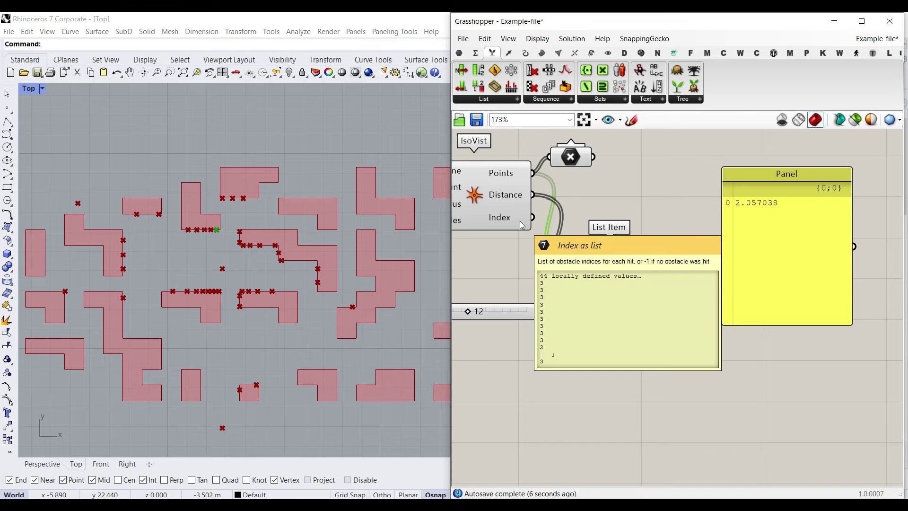
left_click(617, 332)
key("ctrl+c")
key("ctrl+v")
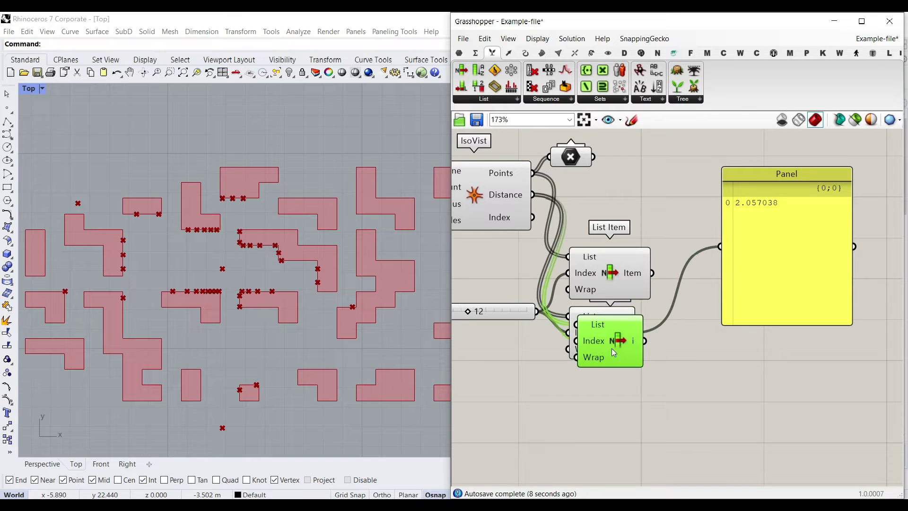
left_click_drag(613, 344, 612, 398)
mouse_move(537, 222)
left_mouse_down()
mouse_move(544, 254)
mouse_move(535, 239)
left_mouse_up()
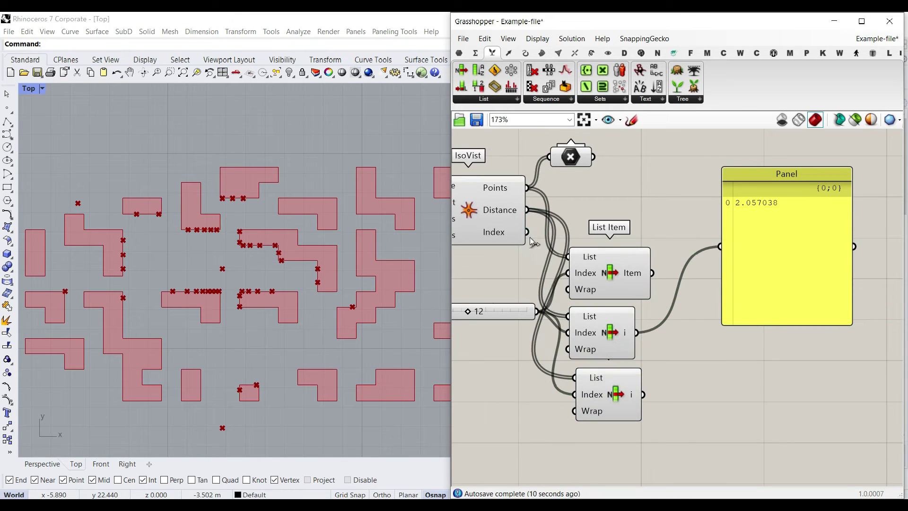
Shorten the Panel, duplicate it underneath, and connect the third List Item's output to the copy
left_click(785, 272)
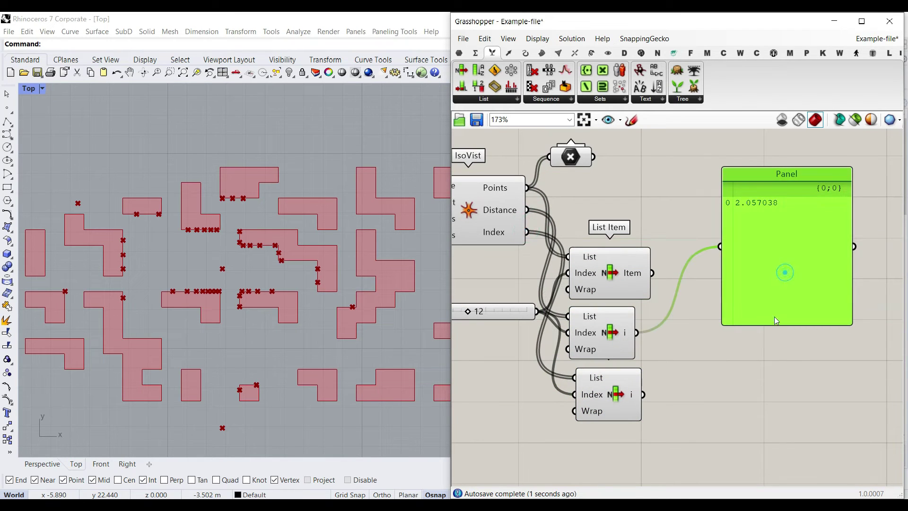
left_click_drag(781, 324, 752, 375)
key("ctrl+c")
key("ctrl+v")
left_click_drag(642, 394, 702, 367)
left_click_drag(753, 363, 753, 352)
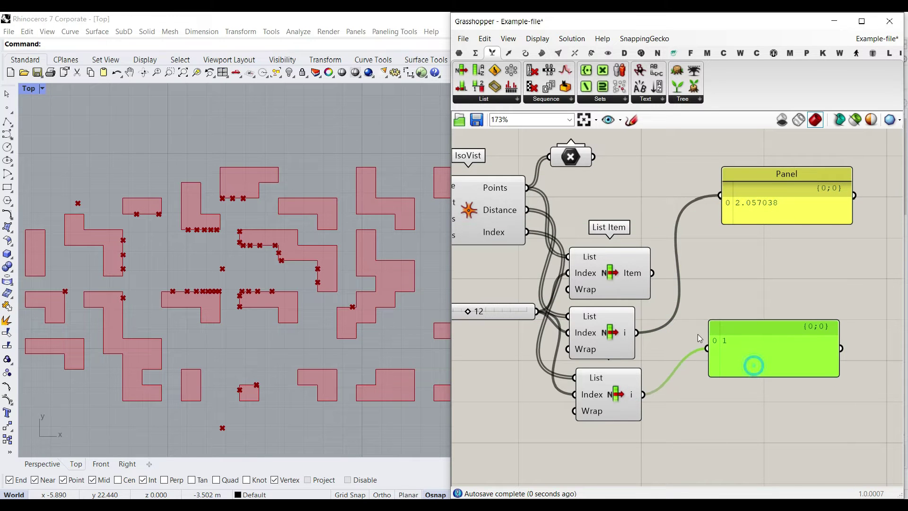
Duplicate the third List Item beside itself and connect the original's output to the copy's Index input
right_click_drag(709, 335, 734, 330)
left_click(629, 274)
scroll(629, 274, "down", 5)
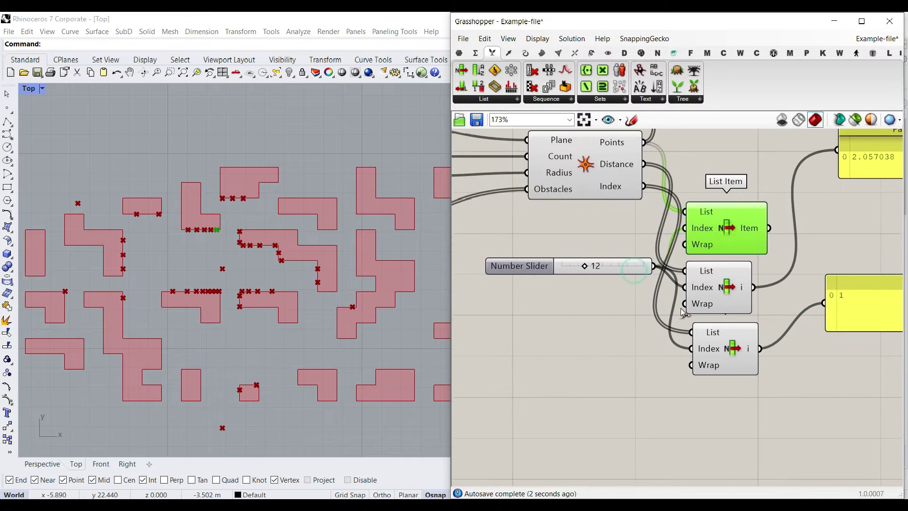
left_click(711, 336)
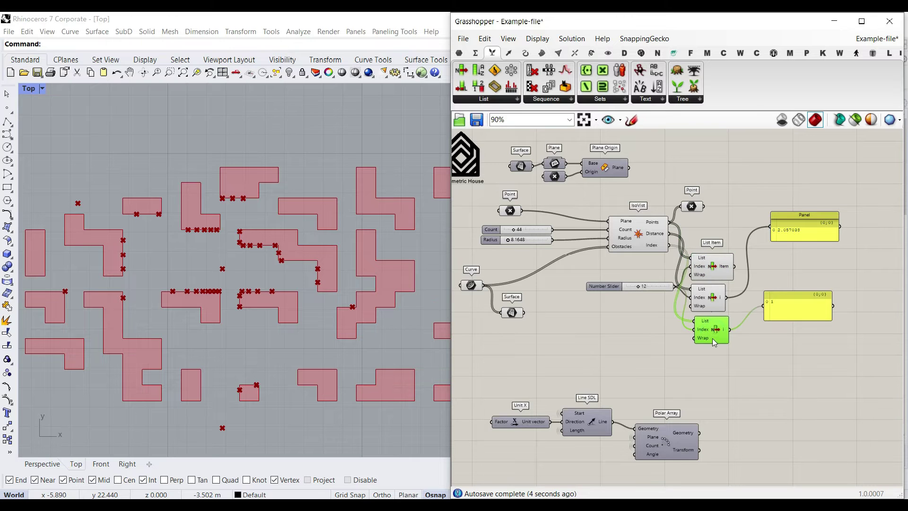
left_click_drag(714, 336, 790, 351, "alt")
left_click(719, 357)
scroll(730, 332, "up", 2)
left_click_drag(730, 329, 784, 359)
right_click_drag(709, 352, 747, 335)
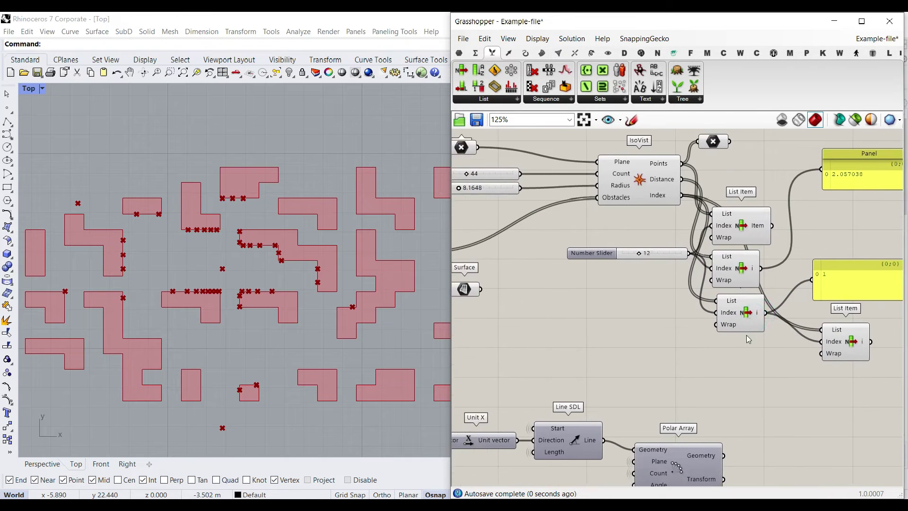
Connect the Surface parameter to the List input of the fourth List Item
scroll(747, 335, "down", 3)
scroll(580, 308, "up", 2)
left_click_drag(587, 306, 887, 356)
right_click_drag(888, 354, 738, 398)
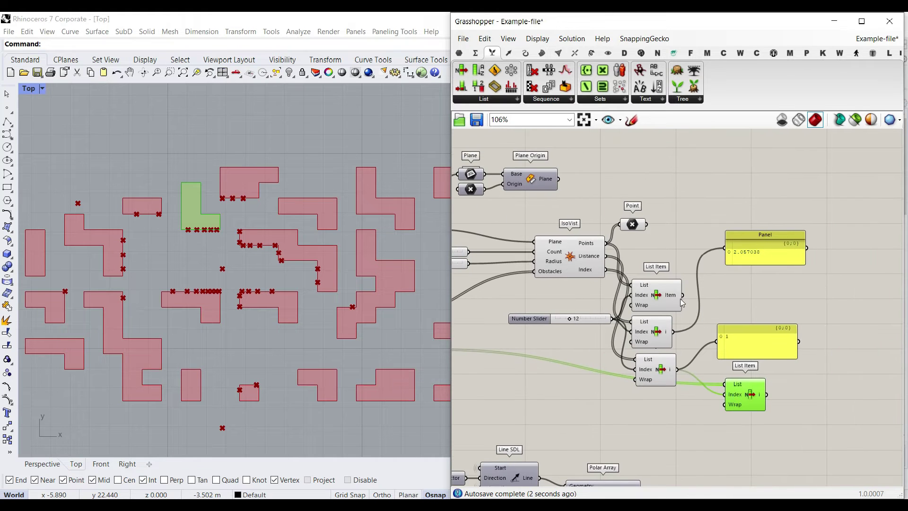
Select the hit-point and obstacle List Items together and set the index Number Slider to 21
left_click(660, 299, "shift")
scroll(586, 304, "up", 3)
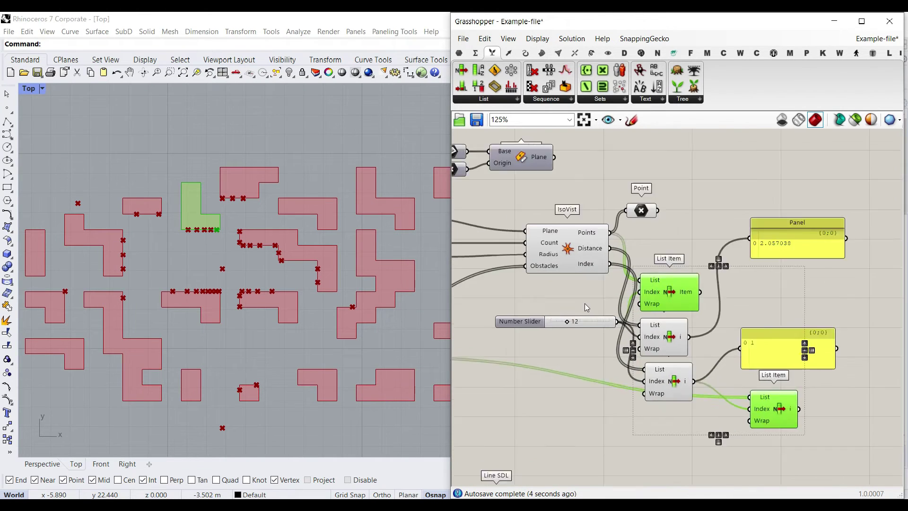
left_click_drag(562, 330, 593, 335)
scroll(594, 335, "down", 5)
scroll(655, 373, "up", 4)
scroll(679, 353, "up", 3)
Move the index slider, the four List Items and both Panels together below the Polar Array
left_click(748, 379)
left_click_drag(791, 372, 560, 211)
left_click_drag(780, 243, 777, 393)
key("ctrl+z")
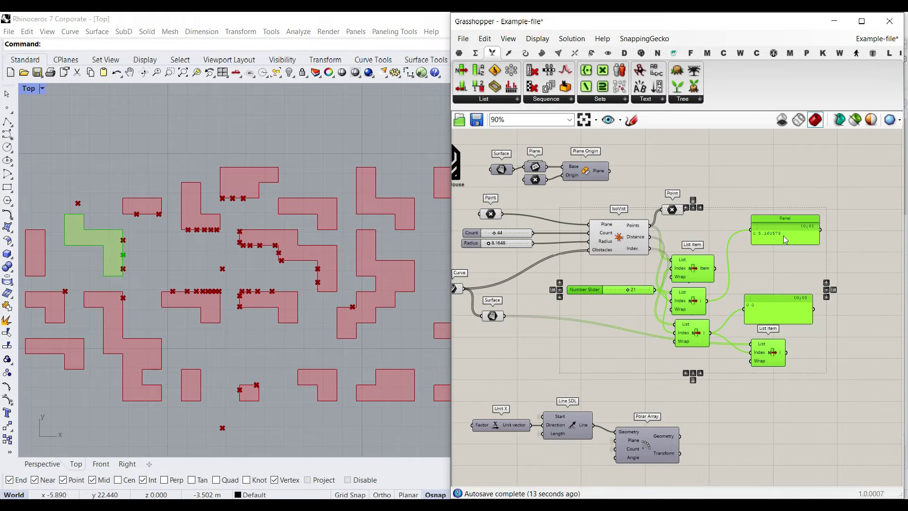
scroll(745, 416, "down", 5)
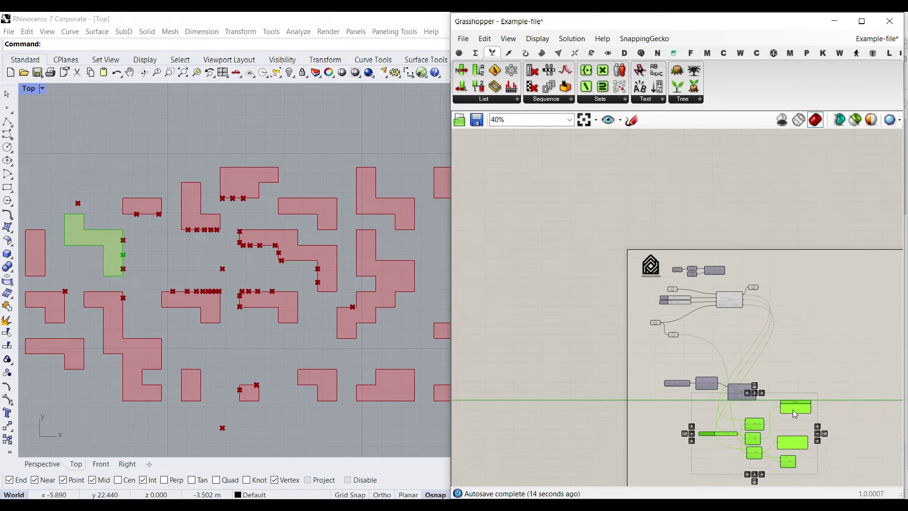
left_click_drag(793, 410, 790, 410)
left_click(795, 368)
Hide the wire into the first List Item's List input and move the Number Slider slightly higher
scroll(739, 436, "up", 10)
right_click(739, 309)
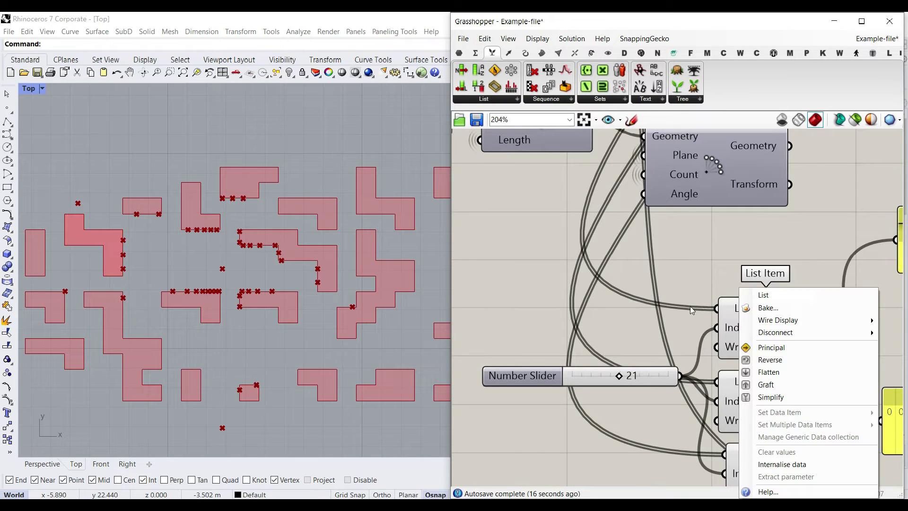
left_click(763, 319)
left_click(711, 345)
right_click_drag(703, 379, 641, 300)
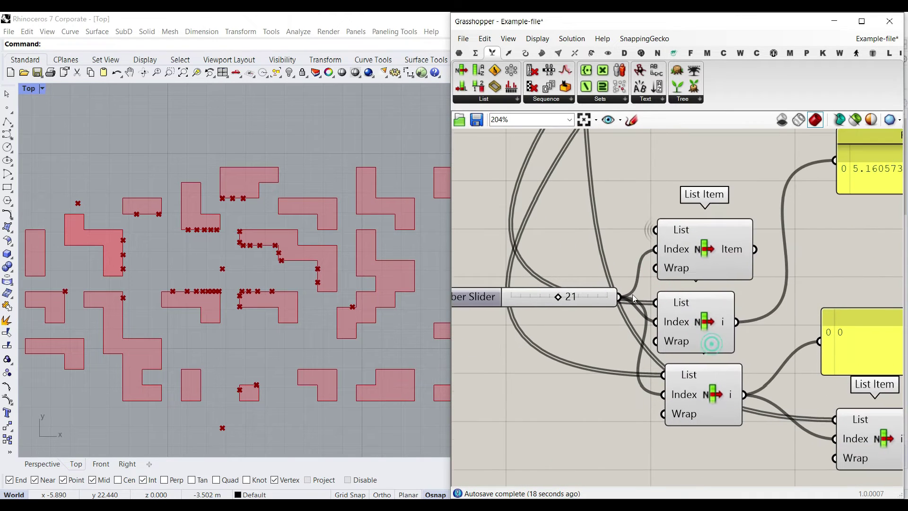
left_click_drag(551, 294, 537, 247)
Hide the wires into the List inputs of the second and third List Items
right_click(682, 303)
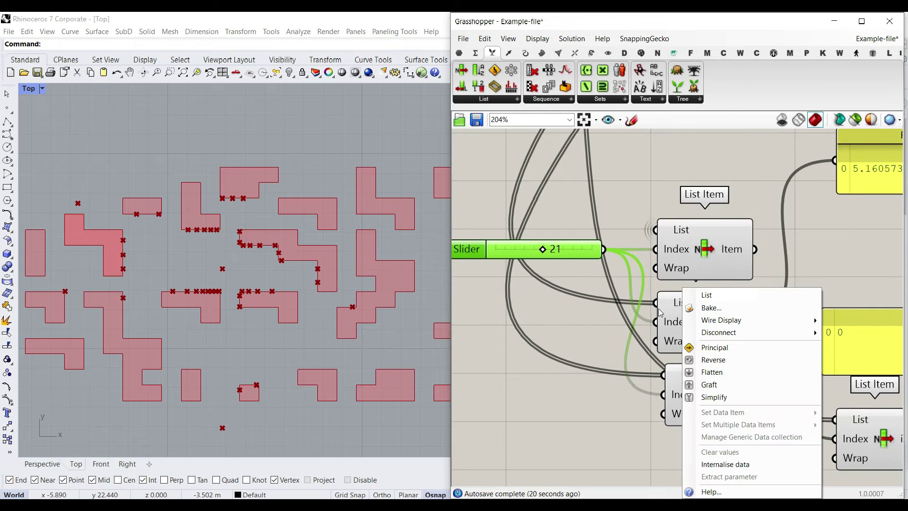
mouse_move(722, 326)
left_click(852, 345)
right_click_drag(691, 381, 675, 349)
right_click(675, 348)
left_click(849, 345)
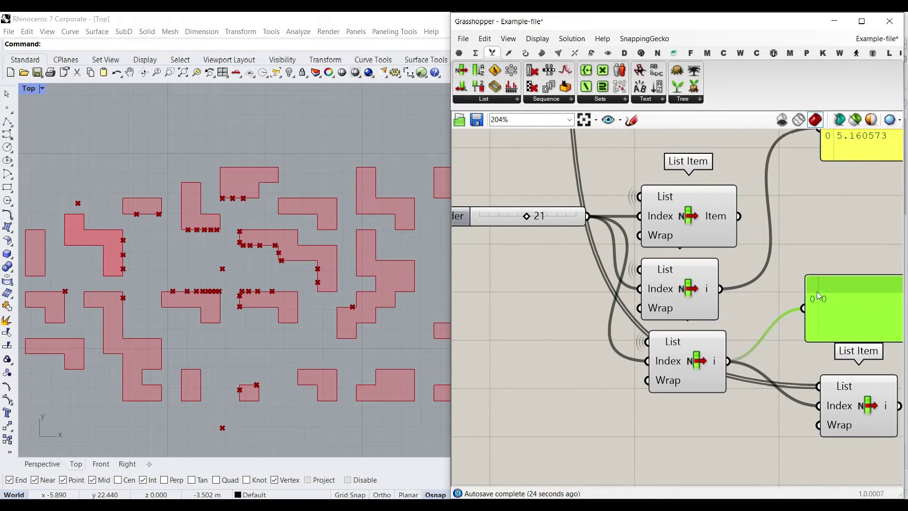
Hide the wire from Surface into the fourth List Item's List input
scroll(760, 297, "down", 3)
scroll(759, 297, "up", 2)
right_click(825, 392)
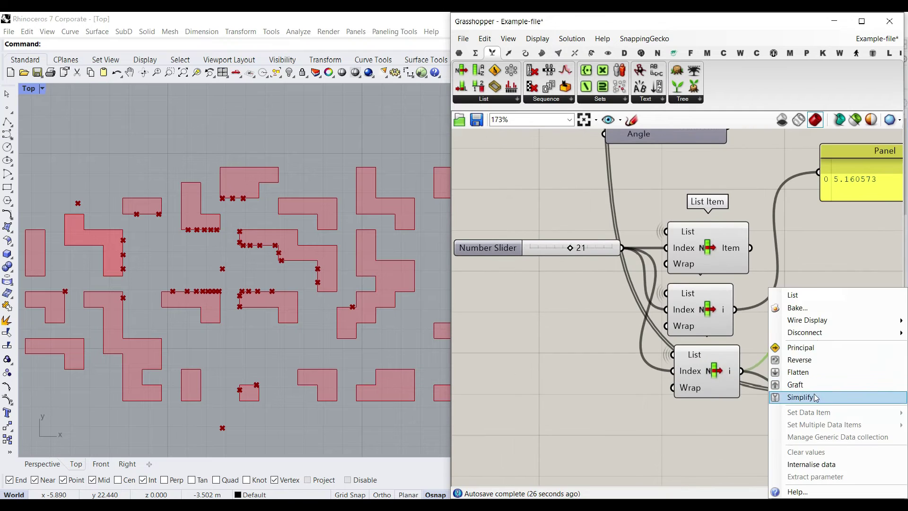
mouse_move(808, 320)
left_click(737, 346)
Align the Point parameter with IsoVist's Points output, add a PolyLine component, and connect Point to its Vertices input
scroll(695, 405, "down", 3)
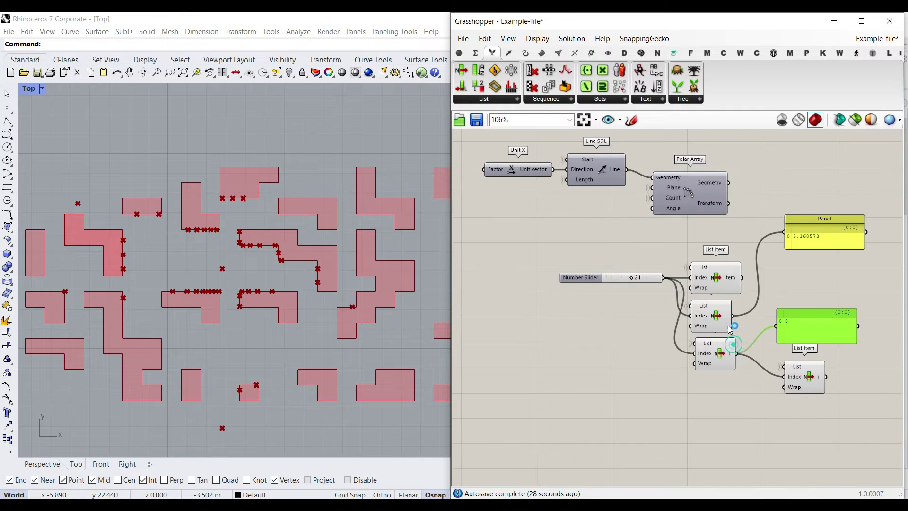
scroll(710, 342, "down", 4)
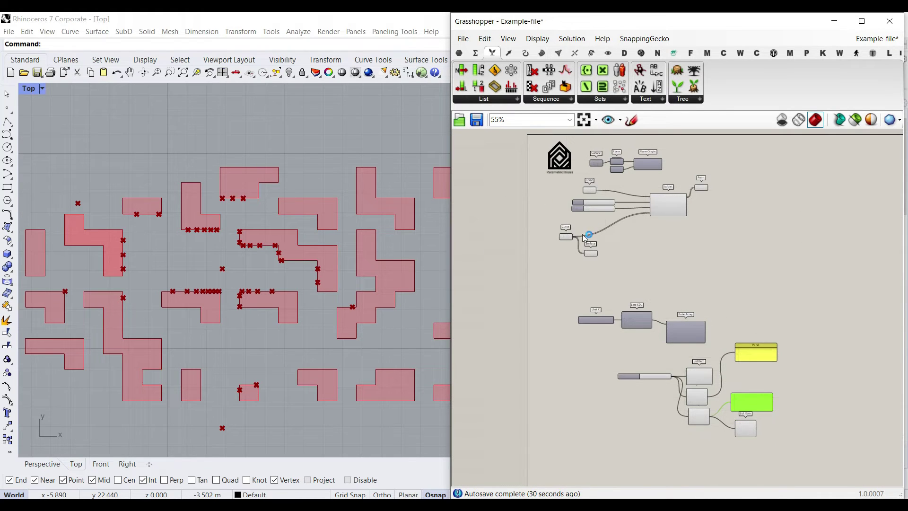
scroll(703, 190, "up", 3)
scroll(703, 190, "up", 4)
left_click(684, 219)
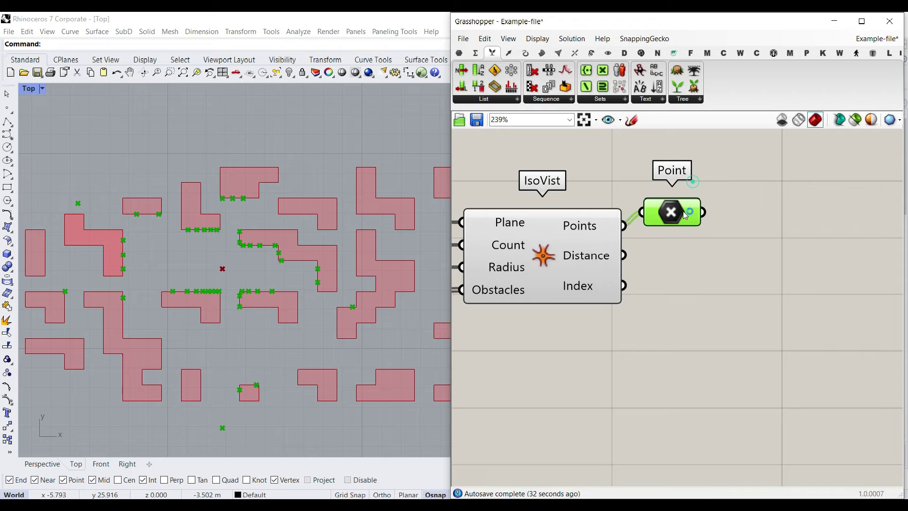
left_click(757, 290)
left_click(526, 52)
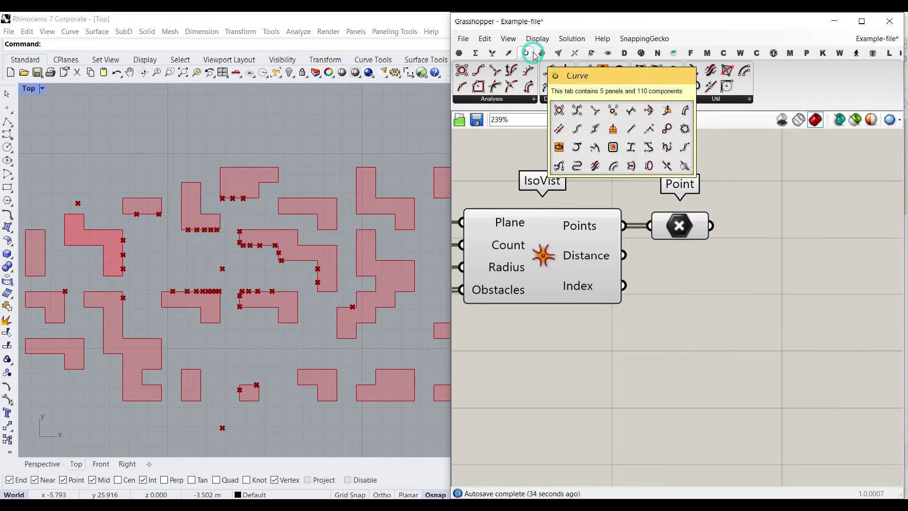
left_click_drag(662, 93, 792, 243)
scroll(308, 195, "up", 6)
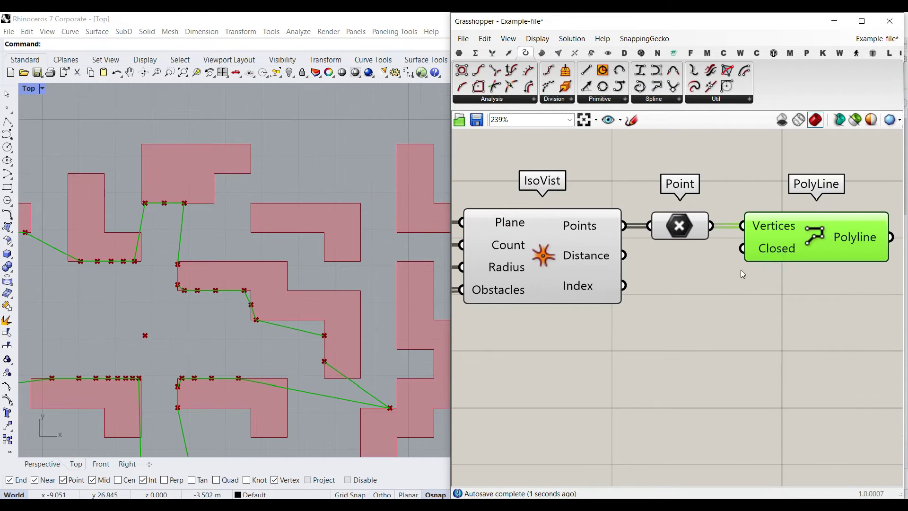
Set the PolyLine's Closed input to True
right_click(776, 250)
mouse_move(807, 360)
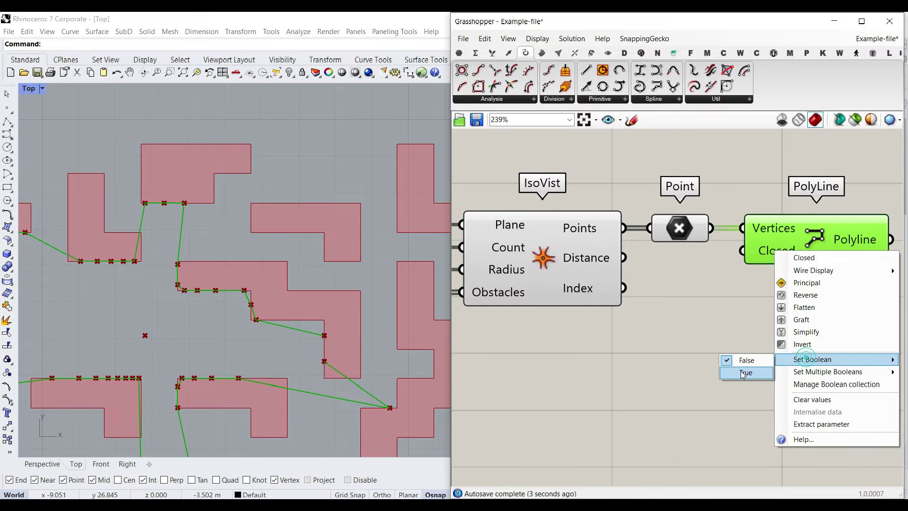
left_click(744, 373)
Turn off the preview of IsoVist and the Point parameter, and select PolyLine to highlight the isovist outline
scroll(702, 288, "down", 3)
left_click_drag(696, 309, 615, 194)
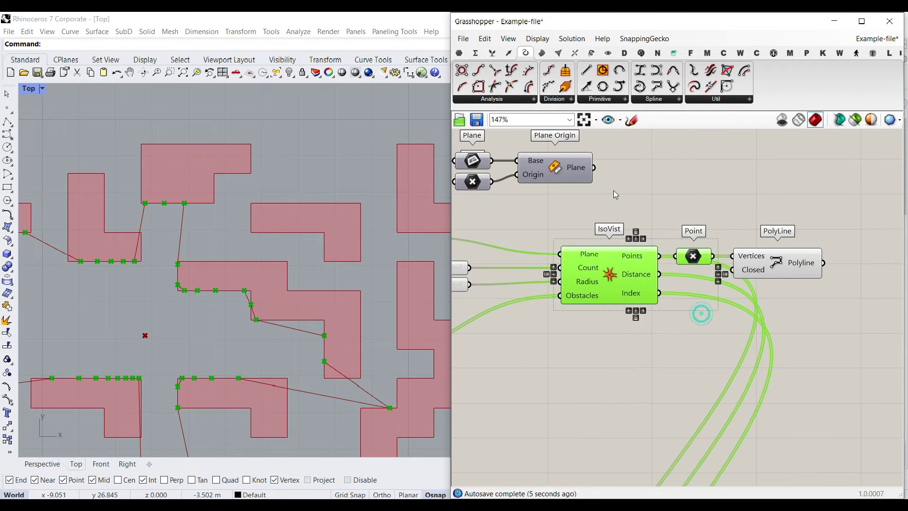
left_click(637, 212)
right_click_drag(788, 266, 648, 274)
left_click(648, 274)
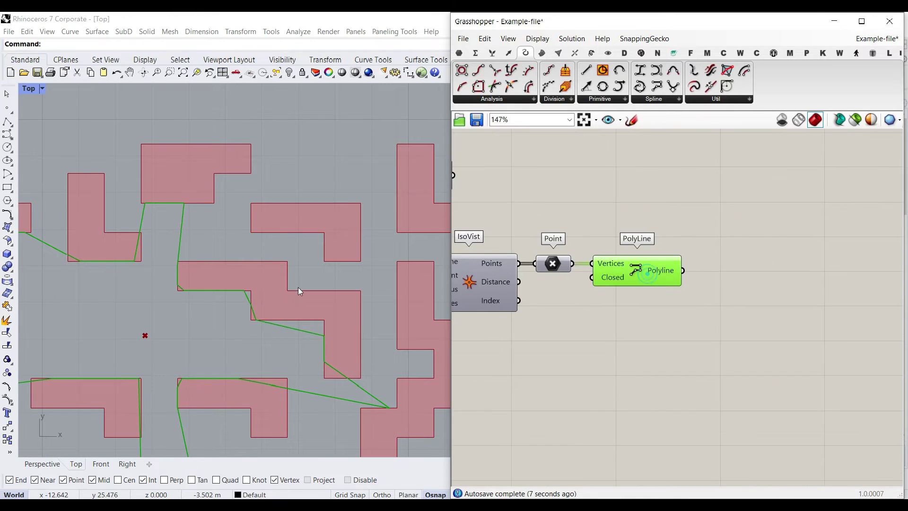
scroll(299, 290, "down", 5)
Add a Surface parameter beside PolyLine and connect PolyLine's Polyline output to it, filling the isovist outline
left_click(459, 52)
left_click(512, 100)
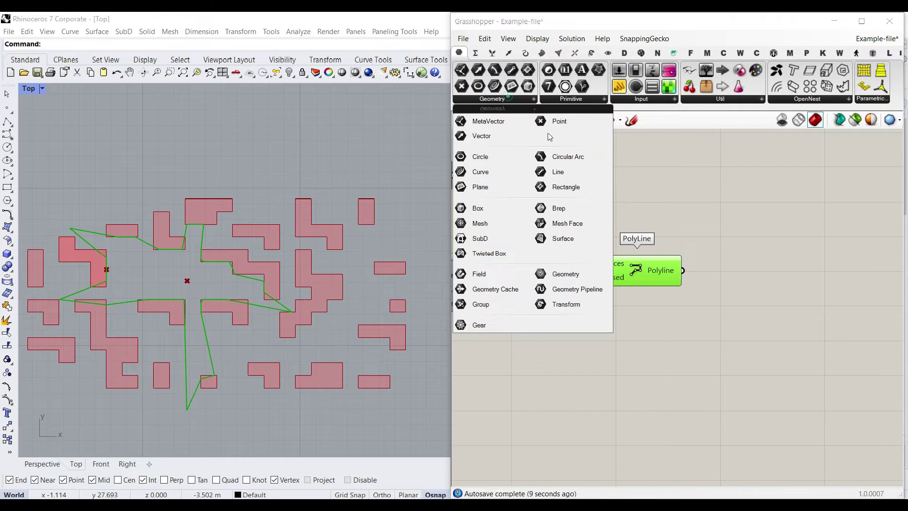
left_click(581, 238)
scroll(715, 282, "up", 2)
left_click(717, 271)
left_click_drag(711, 270, 713, 266)
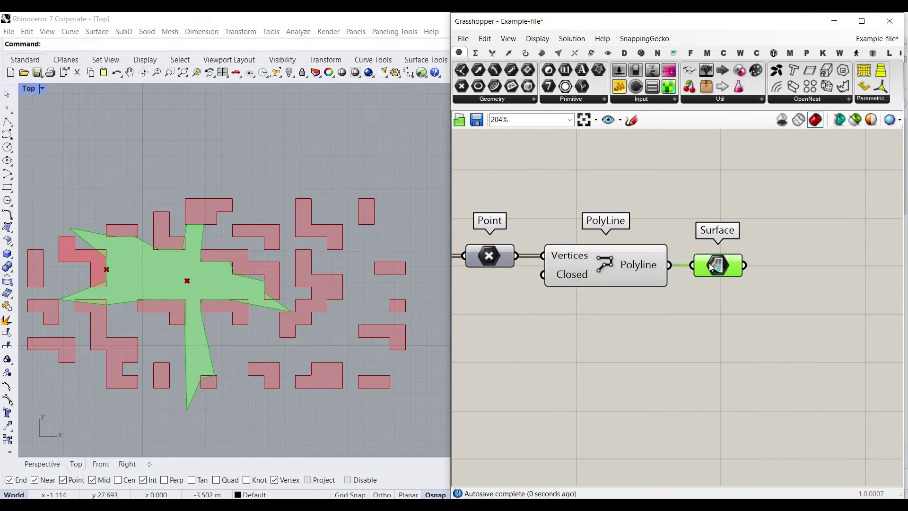
Set IsoVist's Count slider to 156 and its Radius slider to 29.0868
scroll(151, 284, "up", 3)
scroll(186, 240, "down", 3)
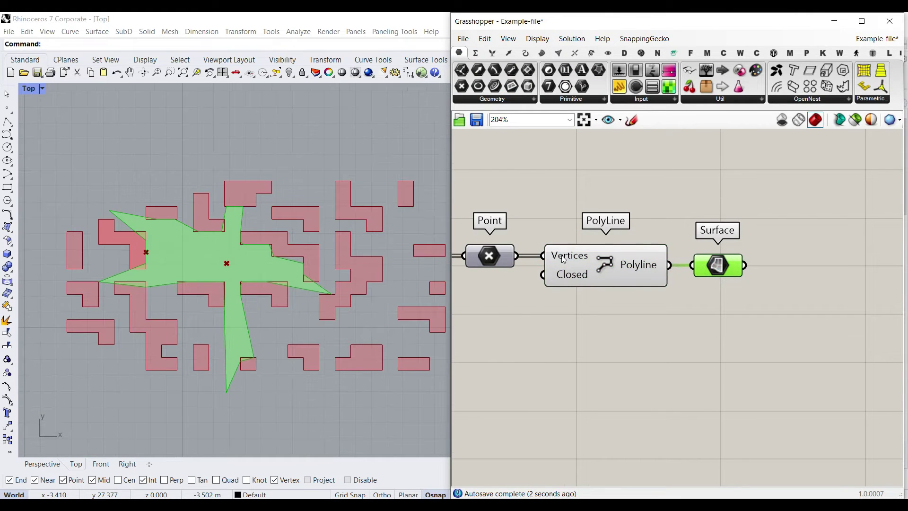
scroll(563, 259, "down", 5)
scroll(646, 243, "up", 7)
left_click_drag(632, 239, 711, 240)
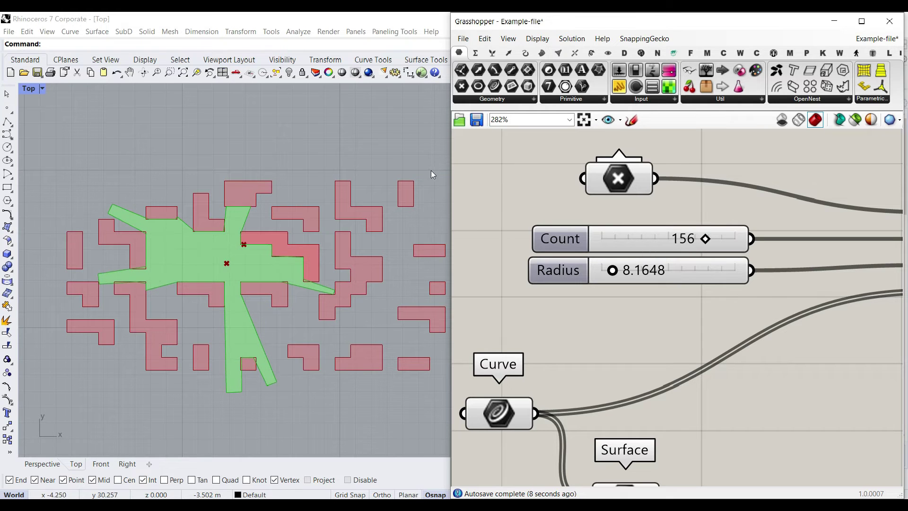
left_click_drag(621, 275, 641, 271)
scroll(154, 214, "down", 5)
scroll(288, 246, "up", 5)
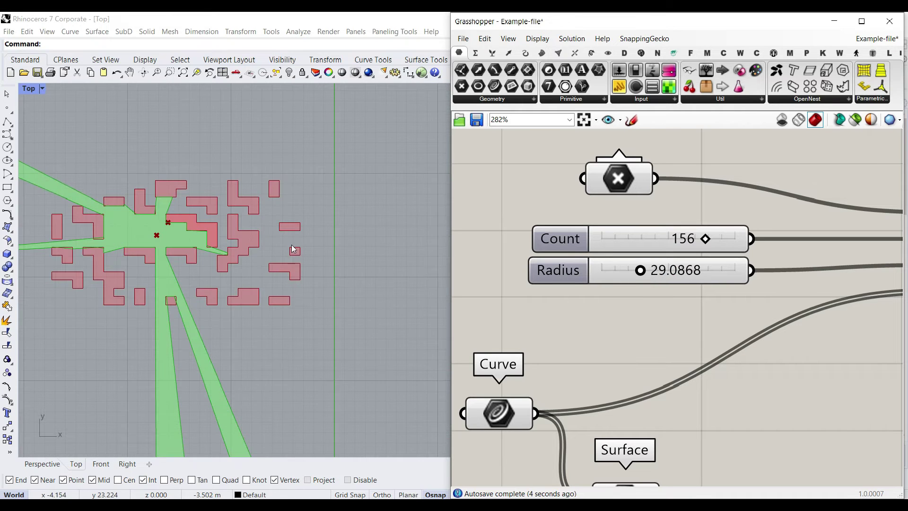
Draw a rectangle in Rhino's Top view enclosing all the building outlines
scroll(623, 249, "down", 4)
scroll(81, 205, "up", 1)
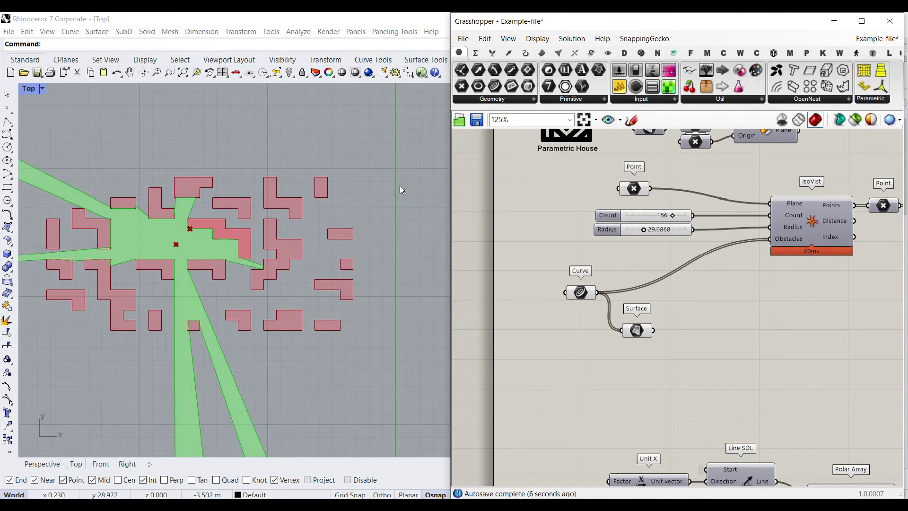
scroll(655, 290, "up", 2)
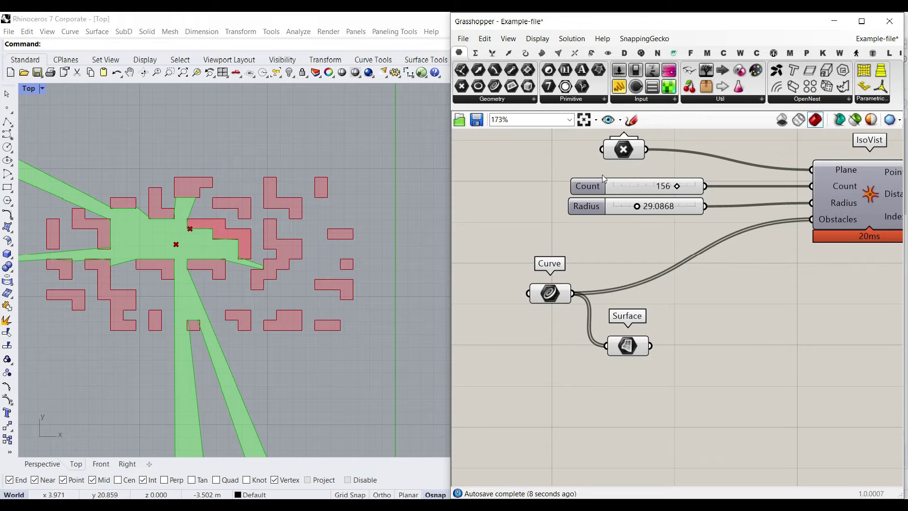
left_click(7, 187)
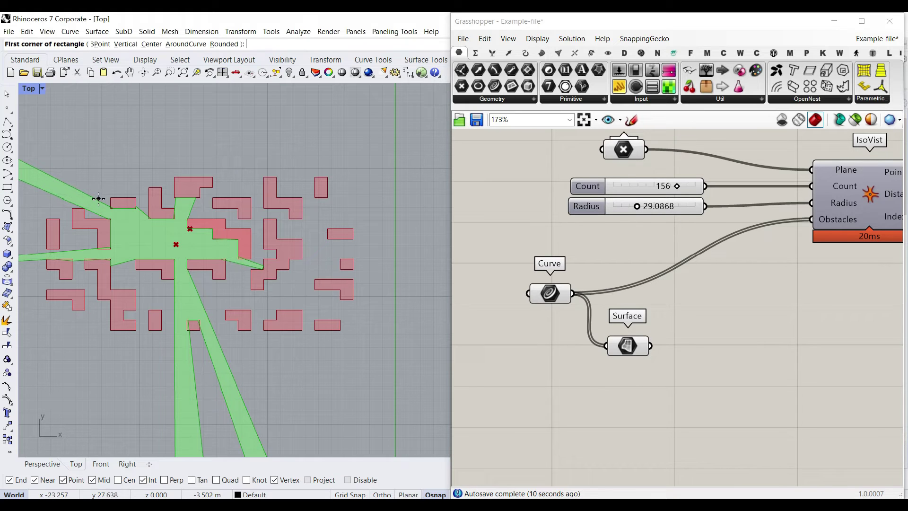
left_click(34, 163)
left_click(372, 349)
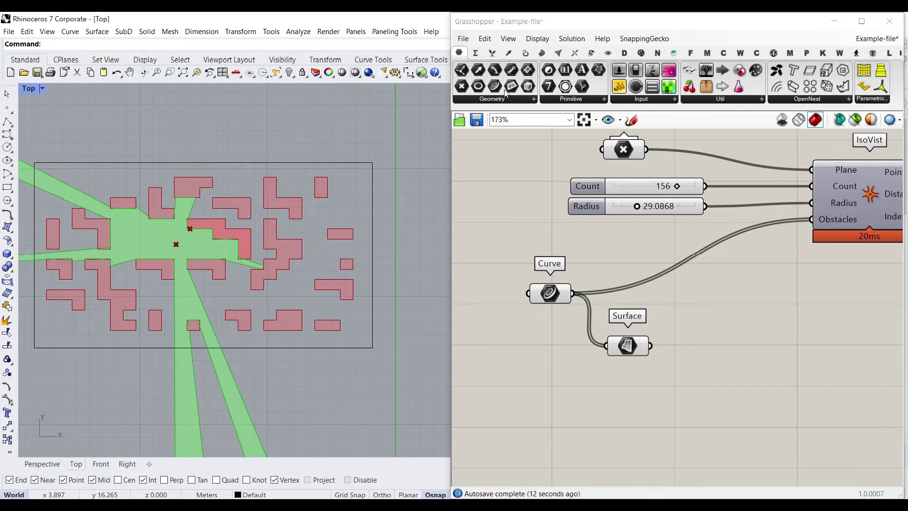
Add a Curve parameter referencing the enclosing rectangle and feed it into IsoVist's Obstacles input alongside the existing building curves
left_click_drag(505, 92, 542, 305)
right_click(541, 305)
left_click(570, 411)
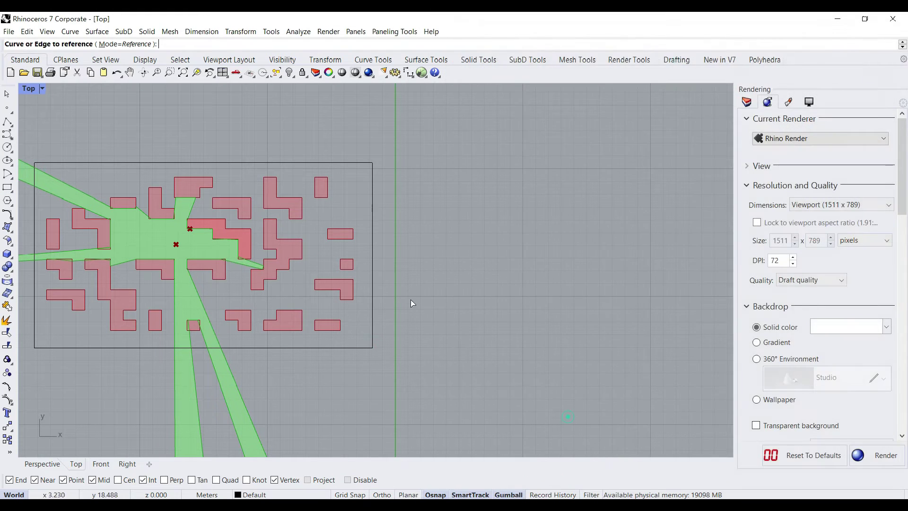
left_click(372, 212)
left_click_drag(561, 338, 801, 223)
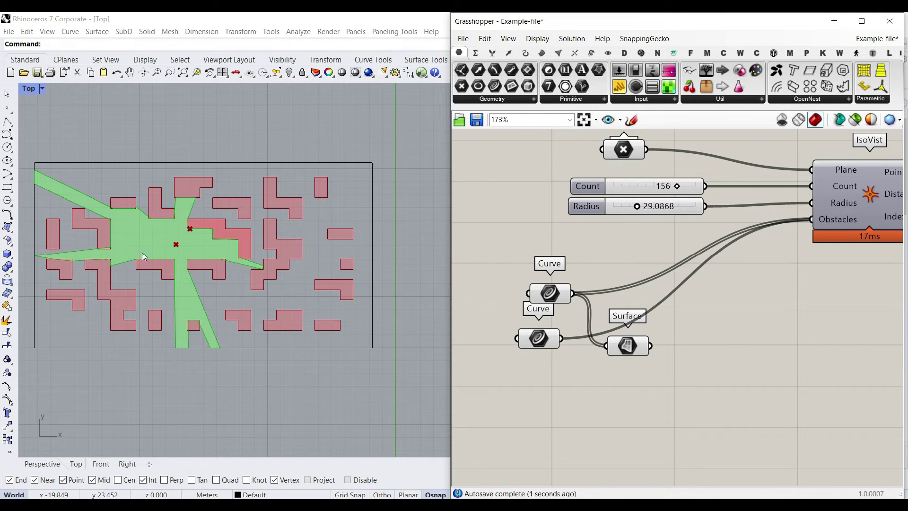
Set the Radius slider to 31.9739 and the Count slider to 185
left_click_drag(637, 206, 689, 186)
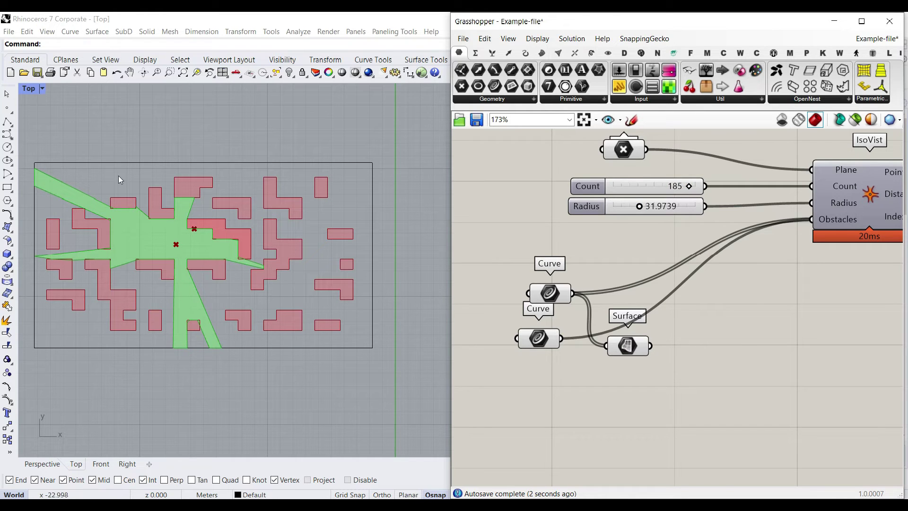
Delete the Curve parameter that references the enclosing rectangle
left_click(537, 337)
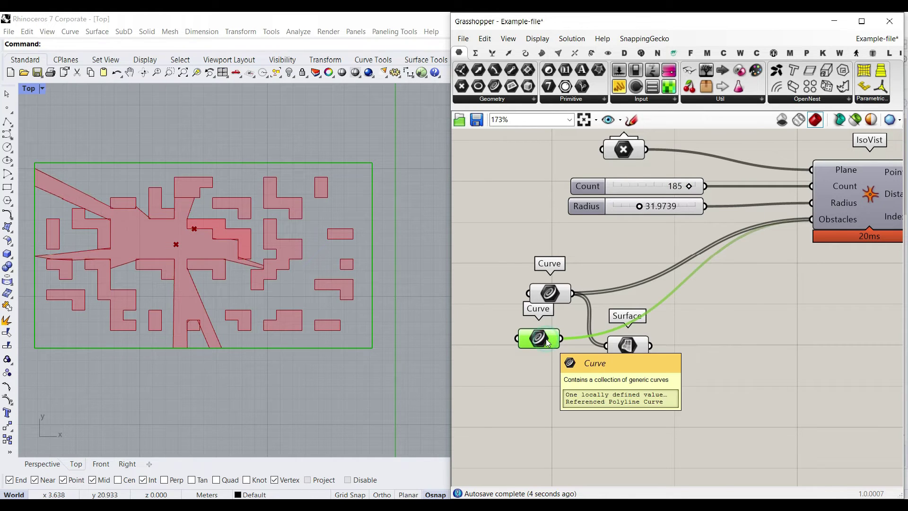
key("Delete")
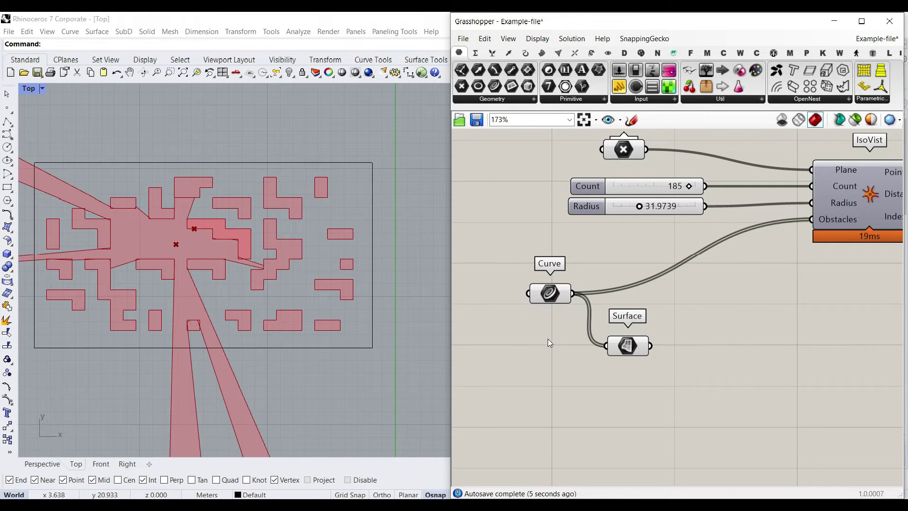
Add a Bounding Box fed by the building Curve parameter, set it to Union Box, and space it apart from Surface
left_click(542, 52)
left_click_drag(607, 74, 697, 321)
scroll(597, 293, "up", 1)
left_click_drag(569, 292, 674, 316)
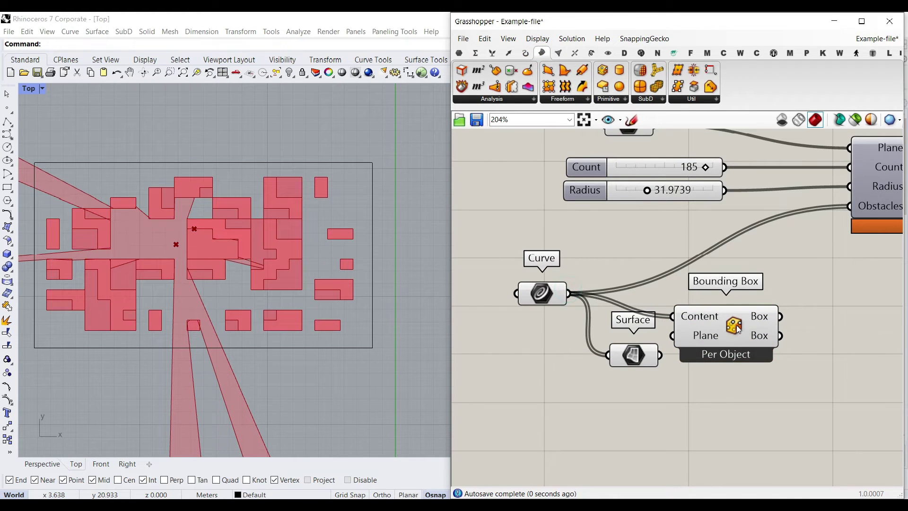
right_click(740, 328)
left_click(764, 384)
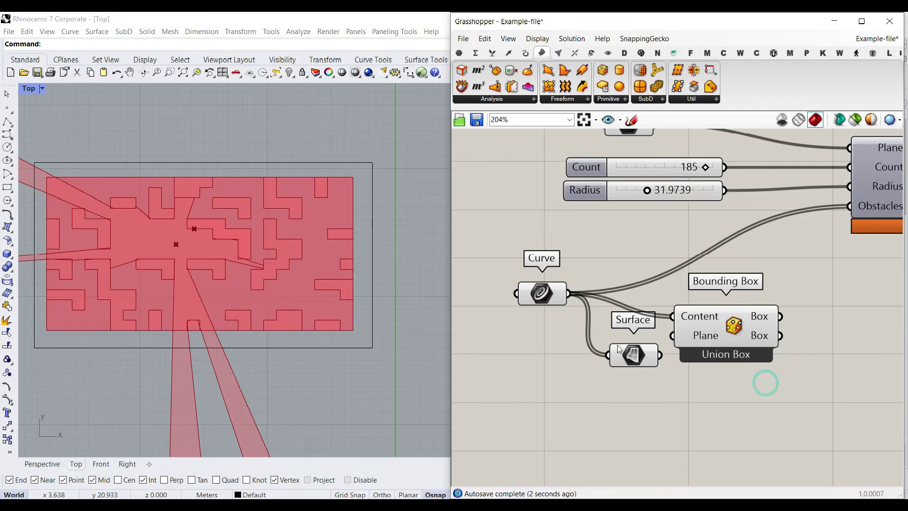
left_click_drag(648, 355, 542, 349)
left_click_drag(719, 327, 692, 382)
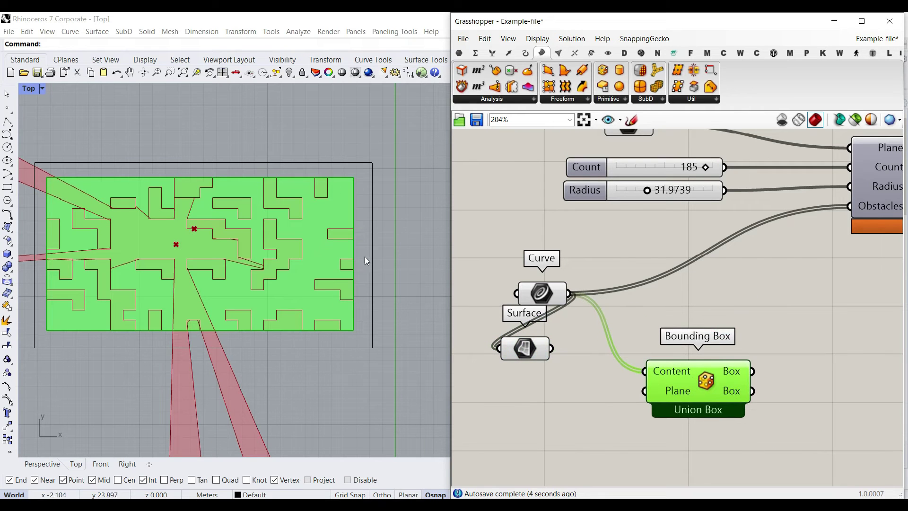
Add Bounding Box's first Box output to IsoVist's Obstacles input alongside the building curves, and turn off Bounding Box's preview
left_click(756, 317)
right_click_drag(756, 316, 630, 323)
left_click_drag(645, 381, 747, 220)
right_click_drag(620, 346, 649, 324)
right_click(632, 363)
left_click(646, 382)
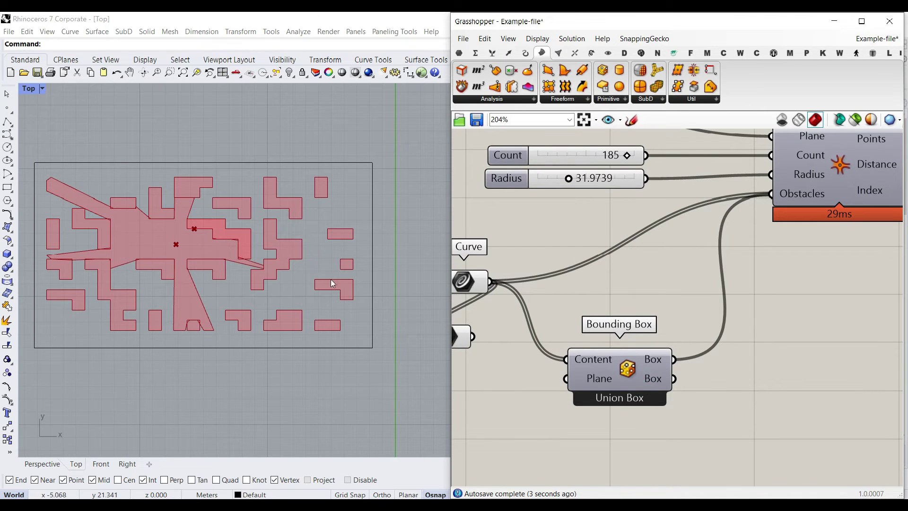
right_click(631, 363)
Add a Brep Edges component and connect Bounding Box's Box output to its Brep input
left_click_drag(463, 71, 745, 399)
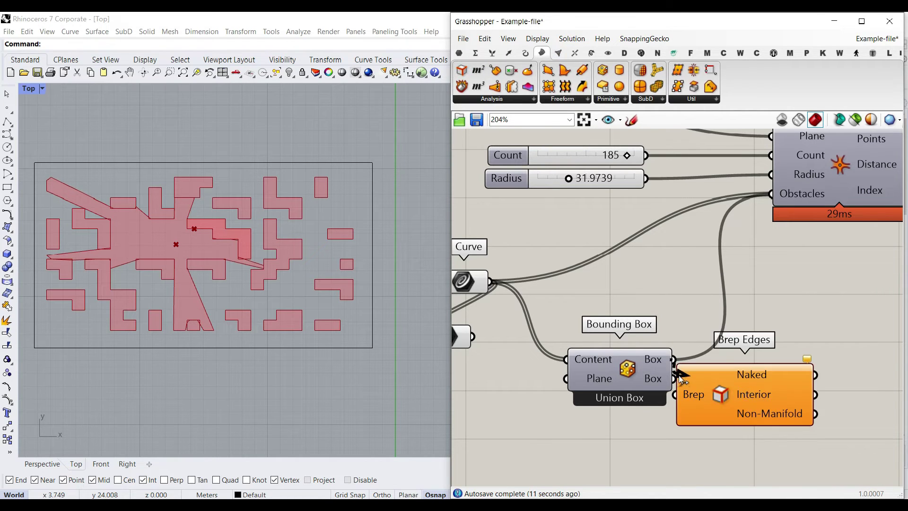
left_click_drag(679, 378, 679, 394)
left_click_drag(710, 410, 738, 394)
left_click(671, 450)
Delete the hand-drawn enclosing rectangle in Rhino's Top view
right_click_drag(482, 302, 575, 309)
left_click_drag(374, 136, 342, 201)
key("Delete")
Move the buildings' Surface parameter to the space above Bounding Box
left_click(553, 341)
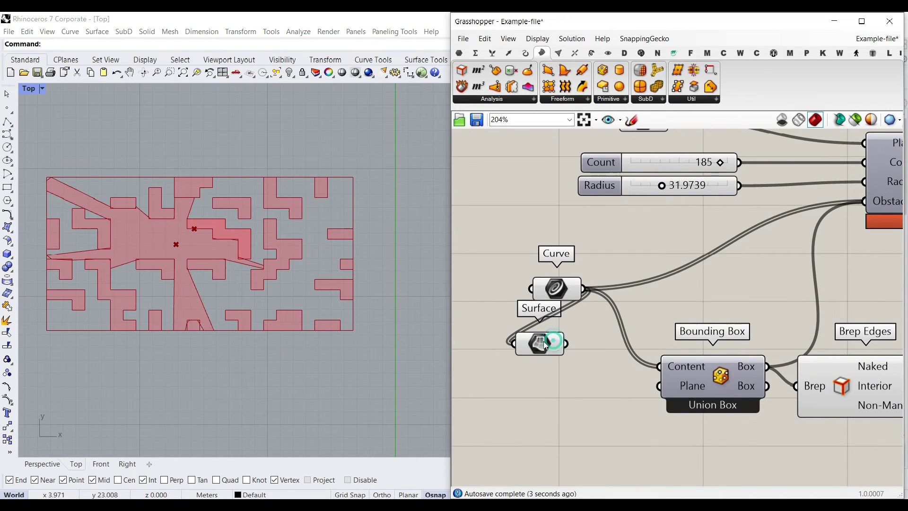
left_click_drag(544, 341, 696, 310)
left_click(590, 371)
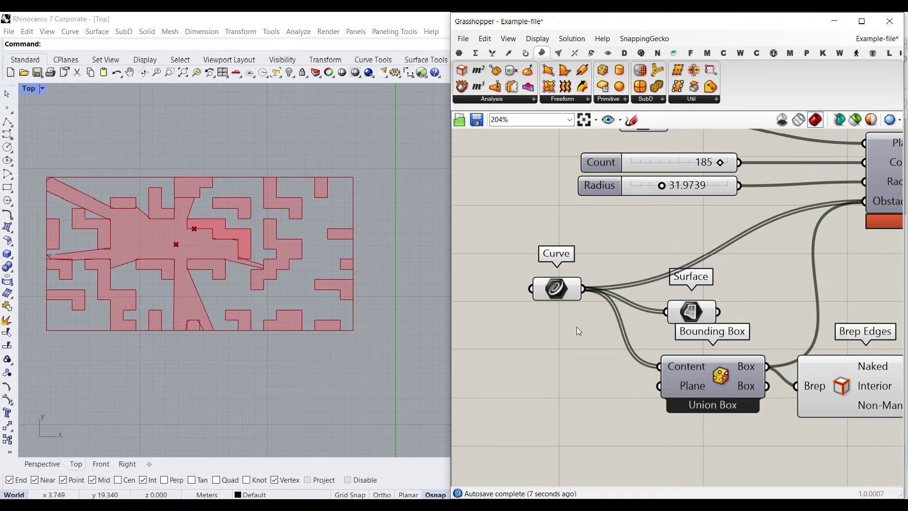
Select the Point parameter feeding IsoVist's Plane input and shift the viewpoint among the buildings in Rhino's Top view
scroll(615, 278, "down", 6)
right_click_drag(664, 280, 529, 293)
scroll(603, 248, "up", 5)
scroll(673, 274, "down", 5)
scroll(561, 265, "up", 5)
right_click_drag(561, 266, 631, 267)
left_click(534, 222)
mouse_move(195, 245)
left_mouse_down()
mouse_move(149, 244)
mouse_move(208, 245)
mouse_move(179, 246)
left_mouse_up()
scroll(156, 208, "up", 3)
scroll(637, 303, "down", 5)
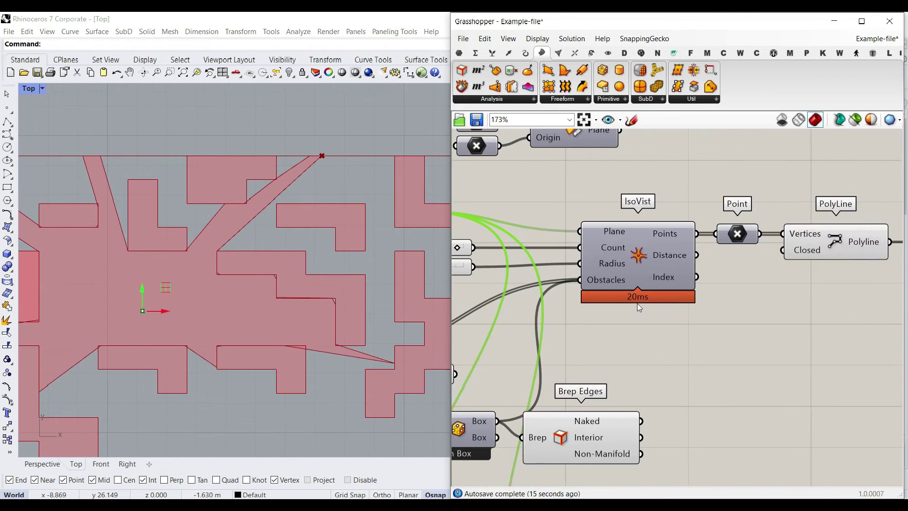
scroll(214, 256, "up", 3)
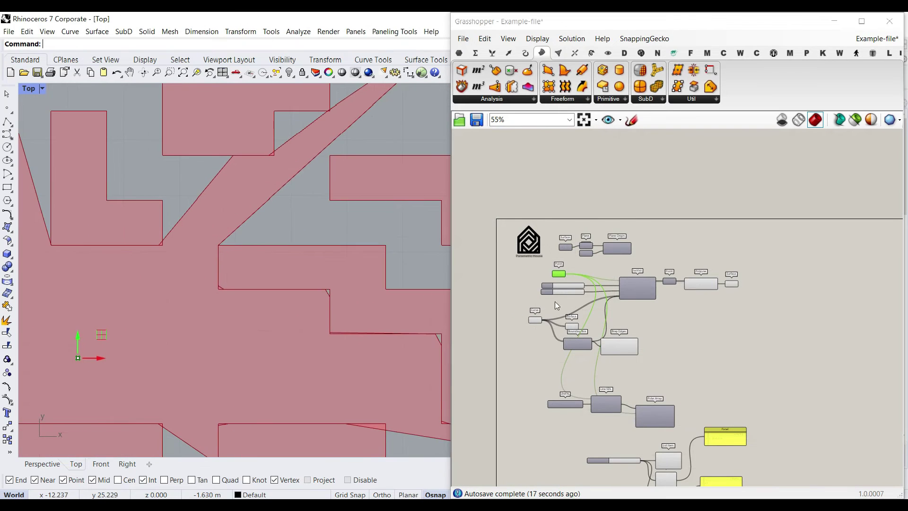
scroll(684, 282, "up", 6)
Select the isovist Surface to highlight it, and set the Count slider to 200
left_click(870, 287)
scroll(223, 254, "down", 3)
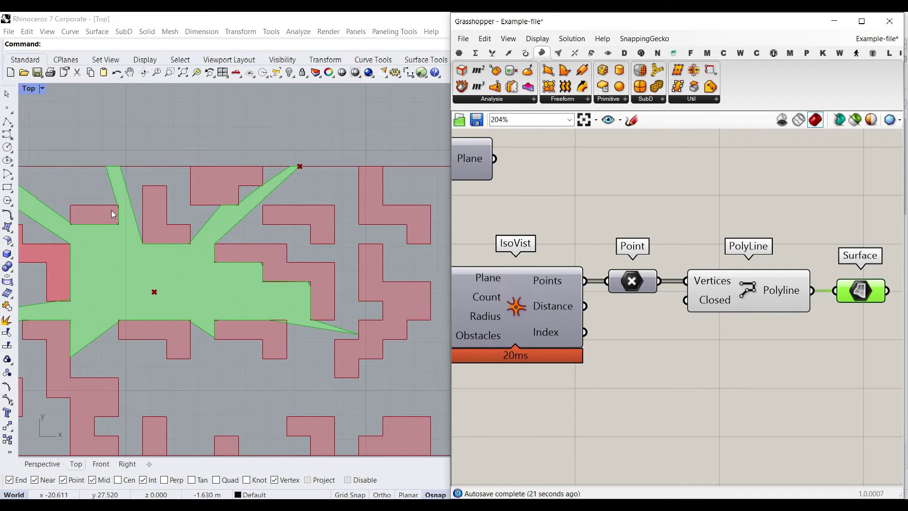
scroll(112, 210, "up", 3)
right_click_drag(531, 320, 731, 310)
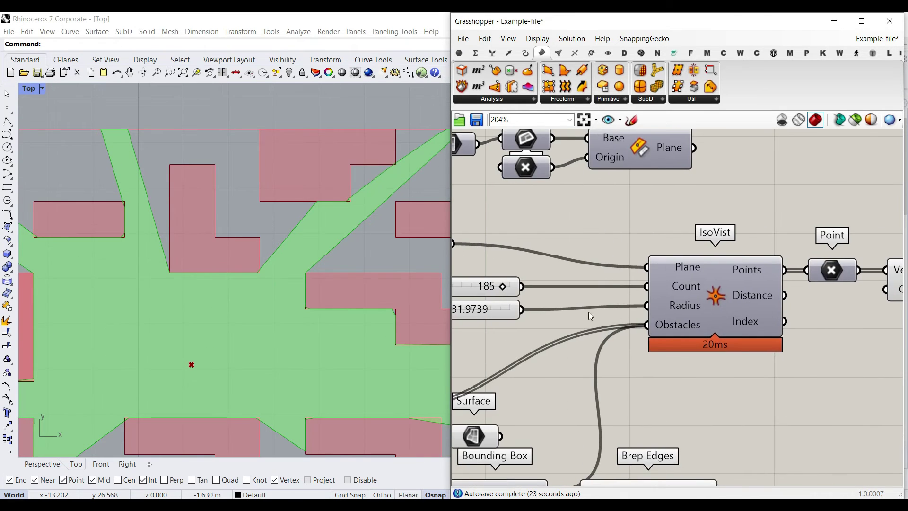
right_click_drag(589, 312, 718, 312)
scroll(624, 284, "up", 3)
left_click_drag(640, 294, 682, 294)
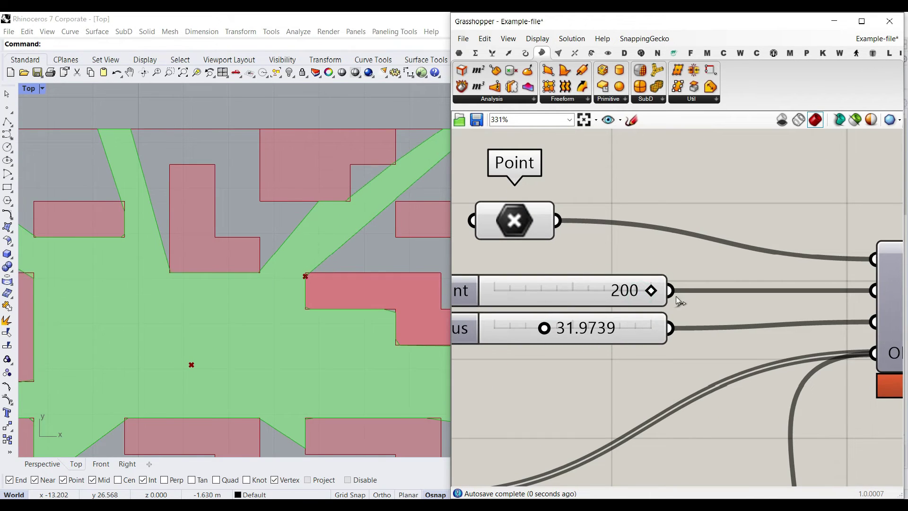
Briefly preview the Polar Array rays, hide them again, and examine where the isovist cuts across a building's corners
scroll(548, 290, "down", 7)
right_click_drag(670, 453, 590, 284)
right_click(639, 369)
left_click(657, 387)
scroll(221, 292, "down", 3)
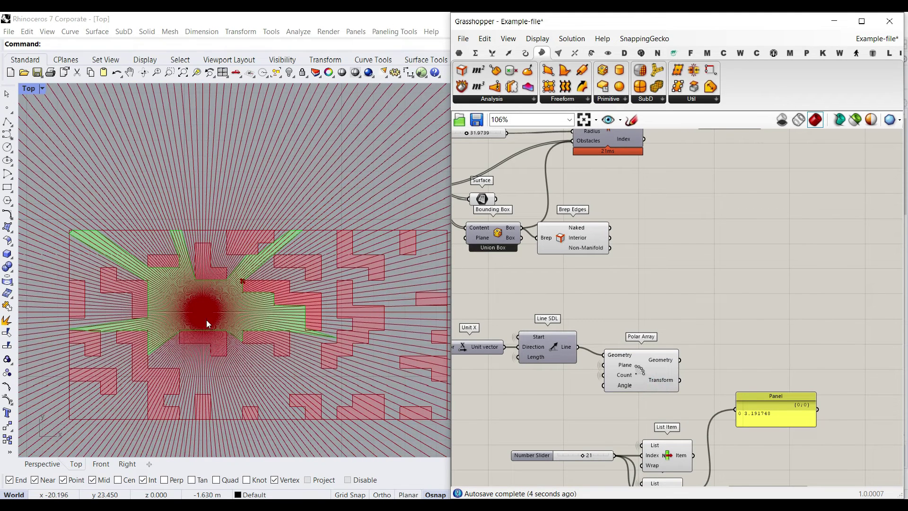
right_click(642, 369)
left_click(657, 386)
scroll(212, 251, "up", 5)
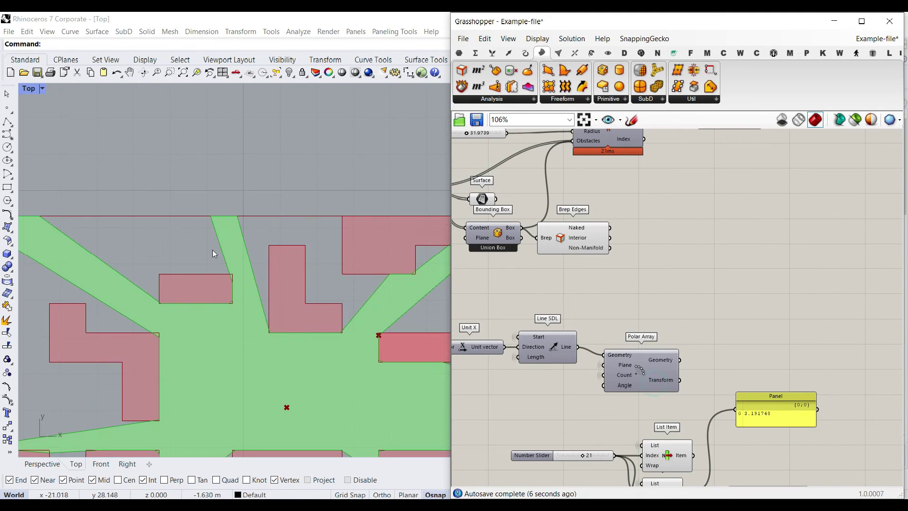
scroll(226, 283, "up", 5)
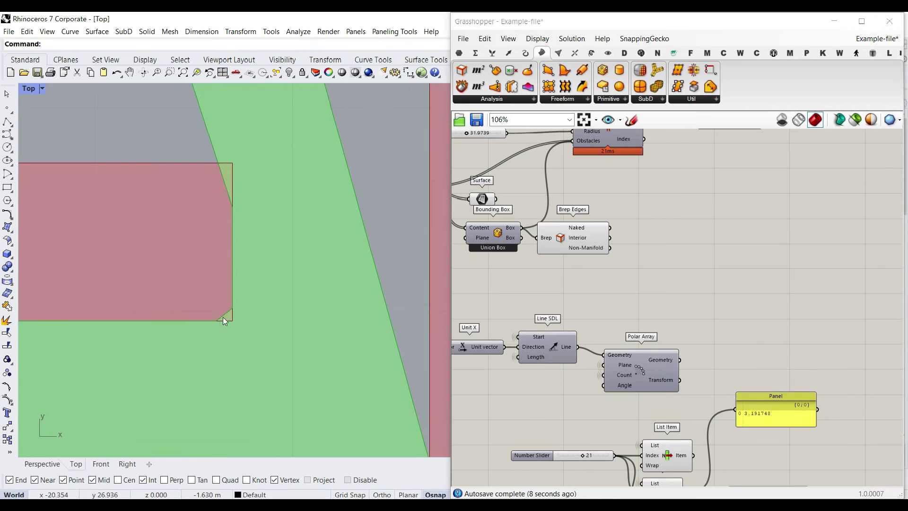
Add a Region Difference component below the isovist Surface and connect PolyLine's output to its Curves A input
right_click_drag(695, 212, 599, 330)
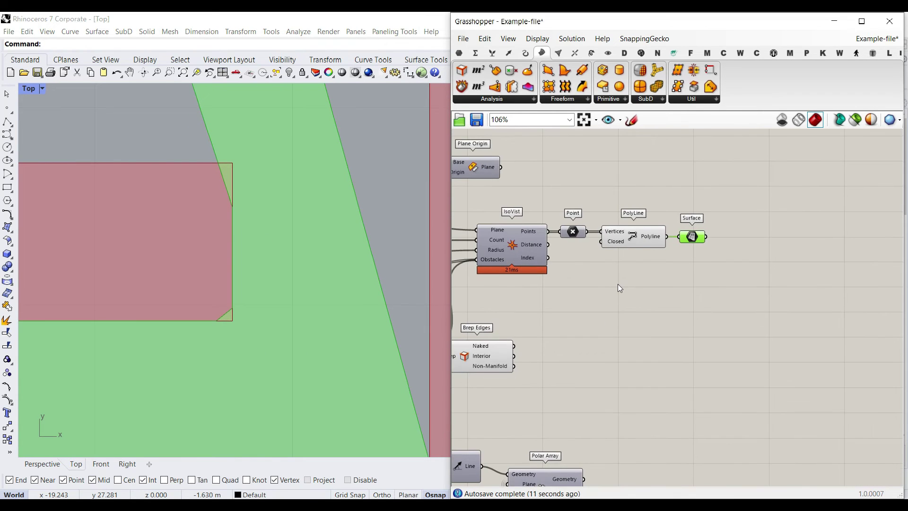
left_click(574, 52)
left_click(664, 100)
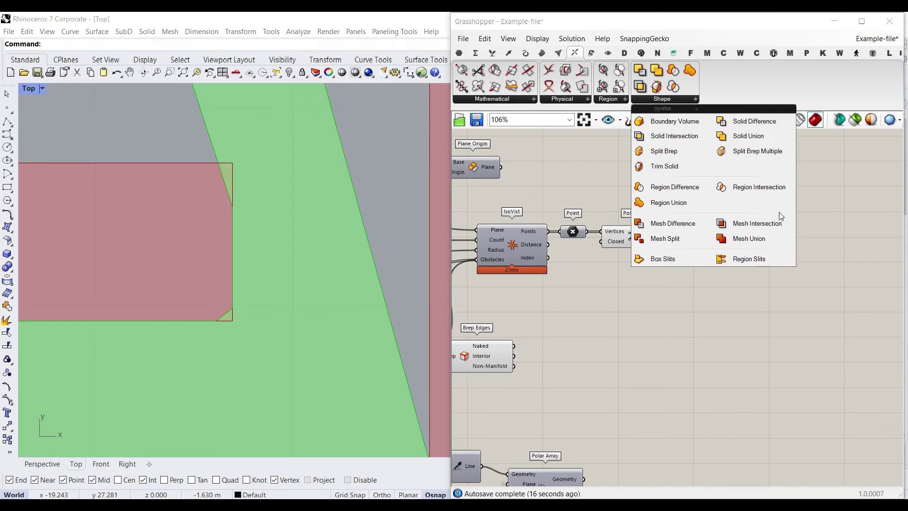
left_click_drag(686, 189, 696, 279)
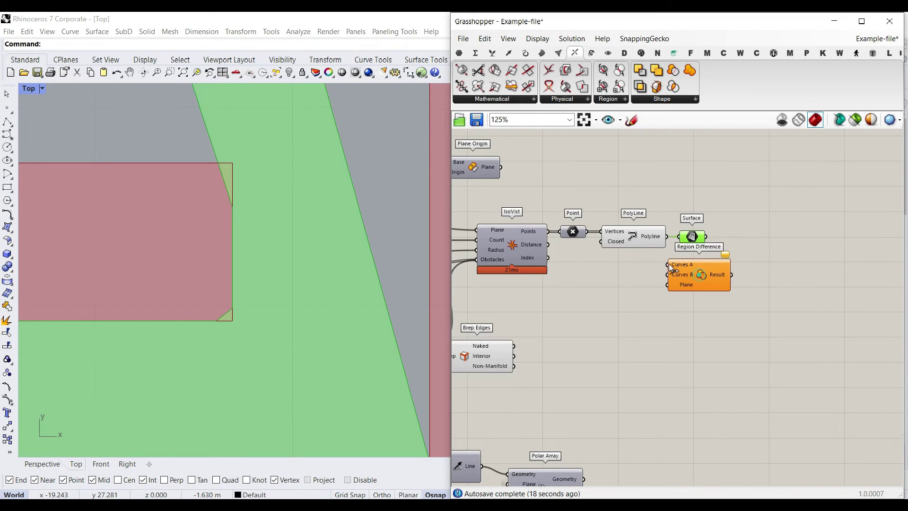
scroll(669, 263, "up", 3)
left_click(633, 220)
left_click_drag(669, 224, 684, 277)
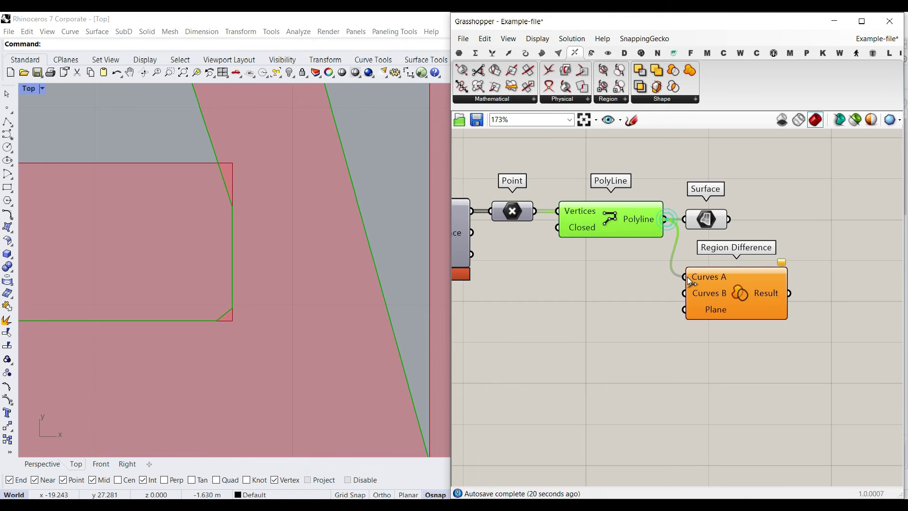
Connect the building Curve parameter to Region Difference's Curves B input
scroll(628, 278, "down", 7)
right_click_drag(549, 284, 581, 267)
scroll(600, 302, "up", 5)
right_click_drag(600, 303, 704, 308)
left_click_drag(479, 248, 779, 216)
scroll(694, 243, "down", 3)
scroll(694, 243, "up", 3)
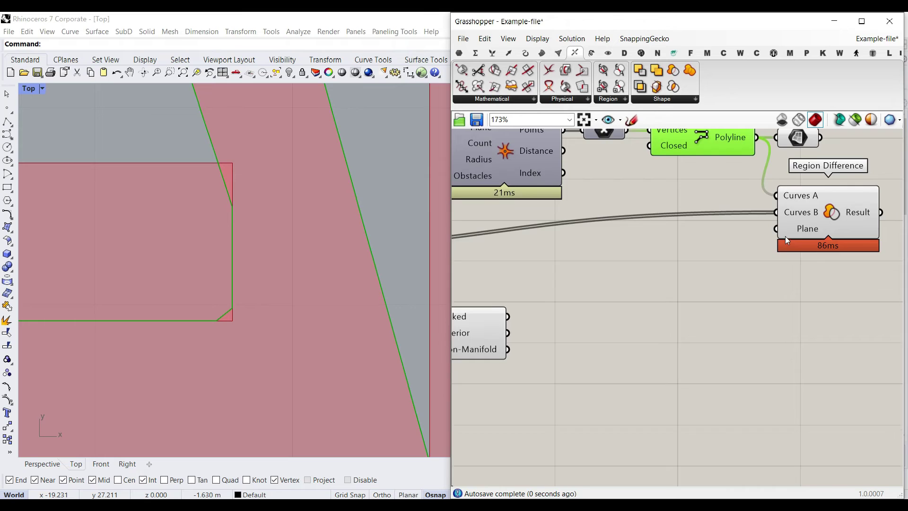
Move the isovist Surface beyond Region Difference and connect Region Difference's Result output to it, replacing PolyLine's input
right_click_drag(786, 236, 585, 207)
left_click_drag(587, 180, 727, 194)
left_click_drag(669, 254, 708, 189)
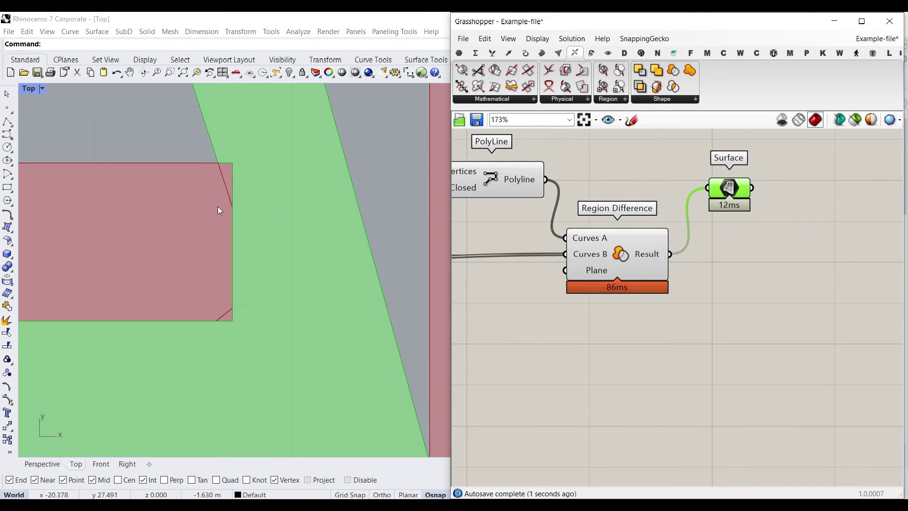
Hide PolyLine's preview and examine the trimmed isovist surface around the building edges
right_click(498, 182)
left_click(505, 197)
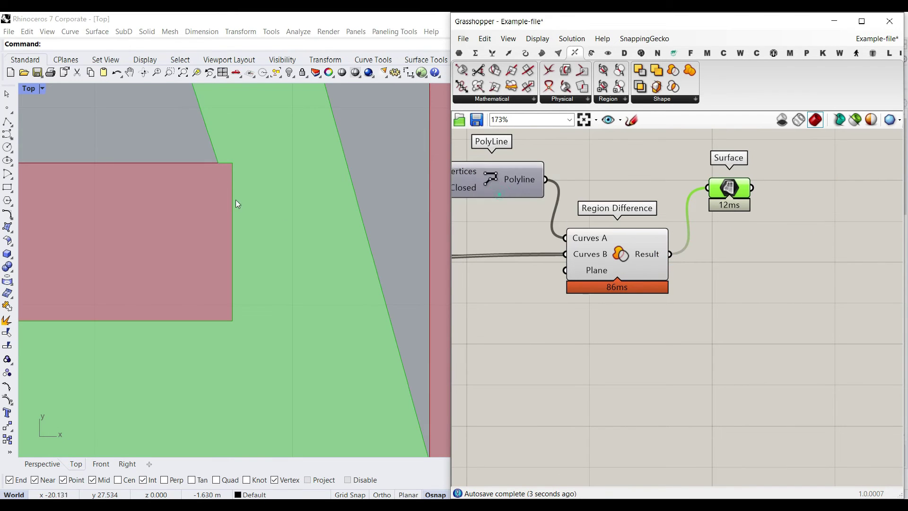
scroll(274, 283, "down", 10)
scroll(274, 283, "down", 6)
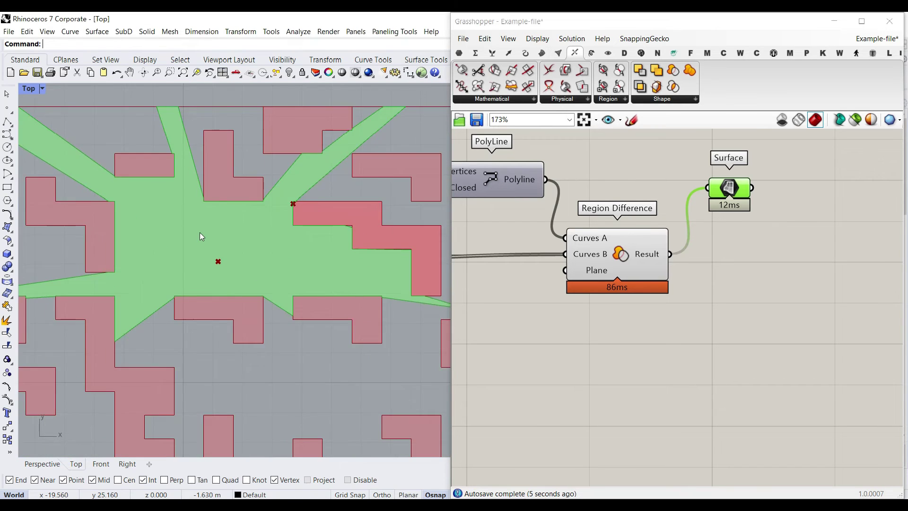
scroll(235, 239, "up", 6)
scroll(222, 243, "up", 4)
right_click_drag(189, 245, 293, 316)
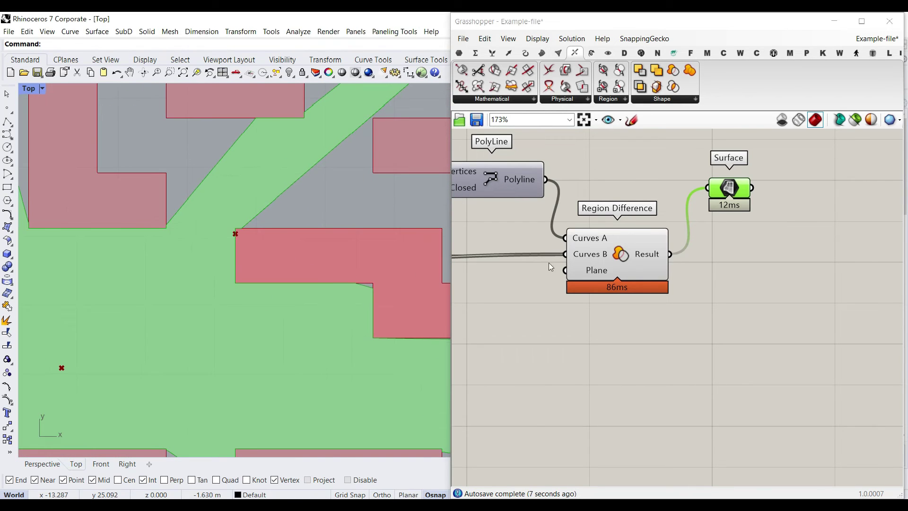
Set IsoVist's Count slider to 132 and check the isovist surface at the building corners
right_click_drag(548, 263, 882, 315)
right_click_drag(711, 268, 842, 257)
right_click_drag(510, 247, 593, 286)
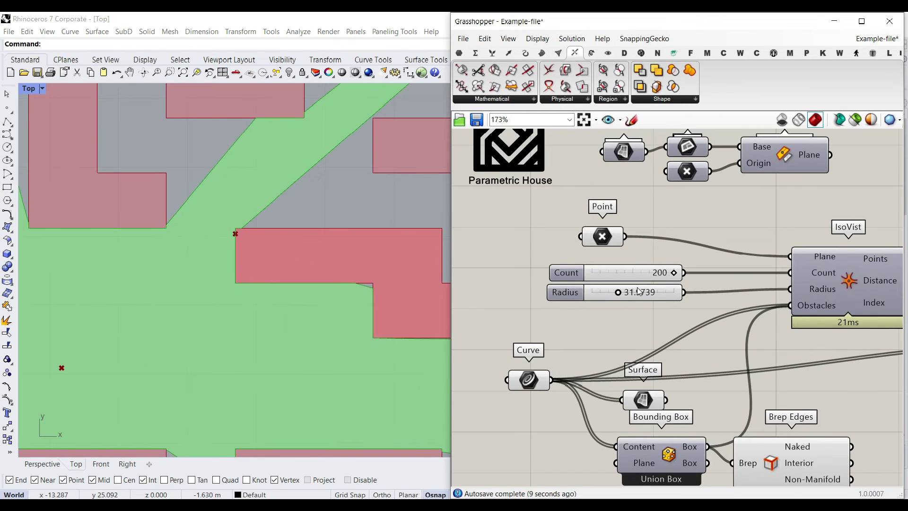
left_click_drag(668, 276, 646, 274)
scroll(229, 237, "up", 3)
scroll(215, 256, "down", 13)
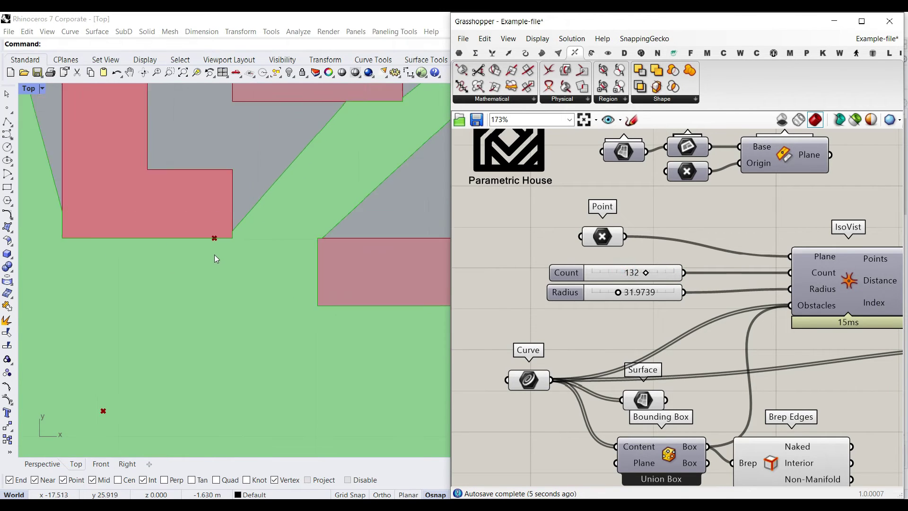
scroll(280, 276, "down", 5)
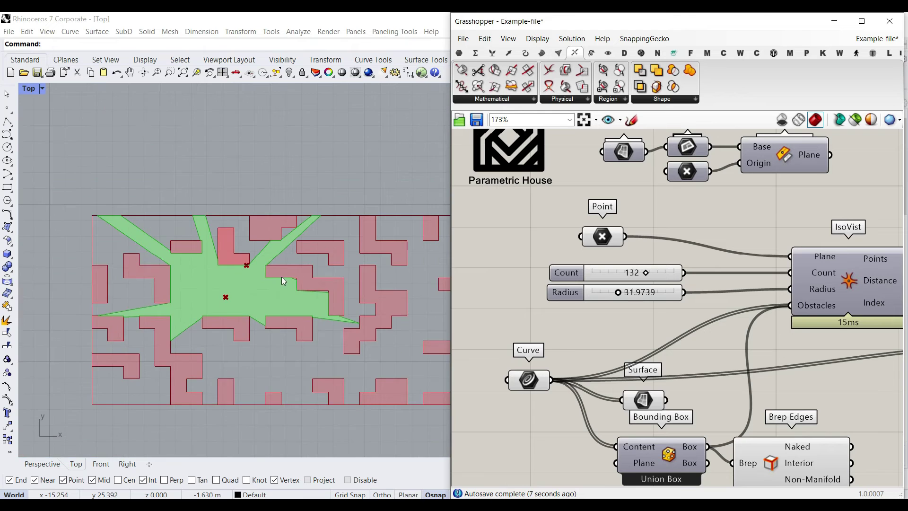
Examine the gap at the stepped building's inner corner and set IsoVist's Count slider to 161
scroll(282, 277, "up", 6)
right_click_drag(661, 310, 572, 306)
scroll(329, 270, "up", 6)
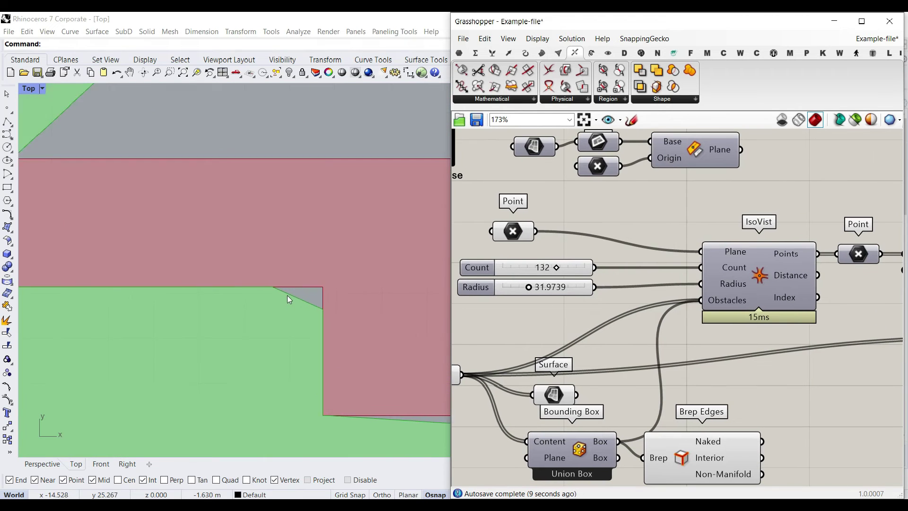
scroll(333, 312, "down", 2)
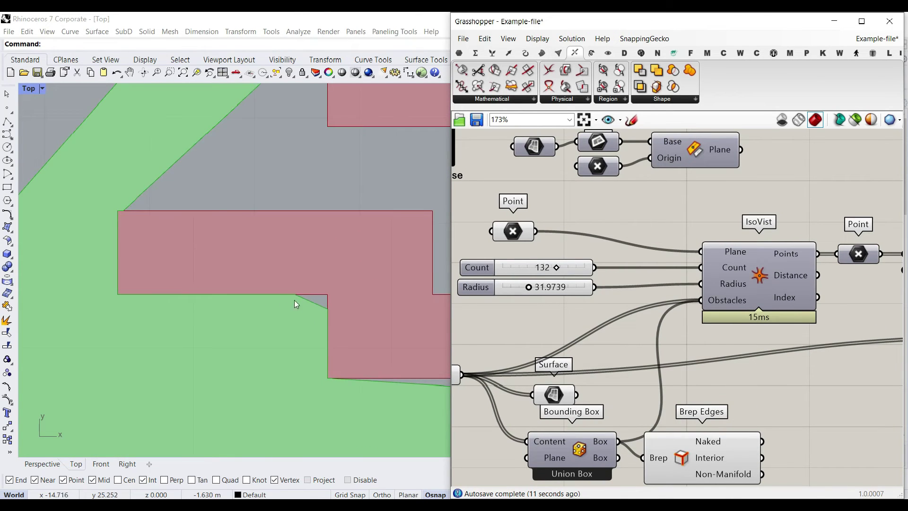
scroll(294, 302, "down", 3)
left_click_drag(558, 269, 569, 267)
scroll(368, 338, "up", 3)
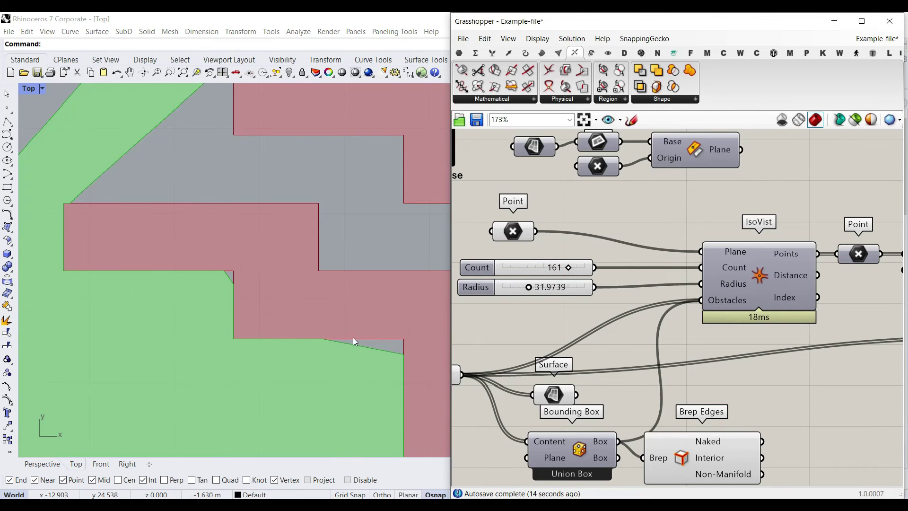
Align the isovist Surface parameter with Region Difference's Result output
scroll(683, 311, "down", 3)
right_click_drag(841, 303, 534, 309)
scroll(685, 300, "up", 3)
left_click_drag(687, 299, 688, 366)
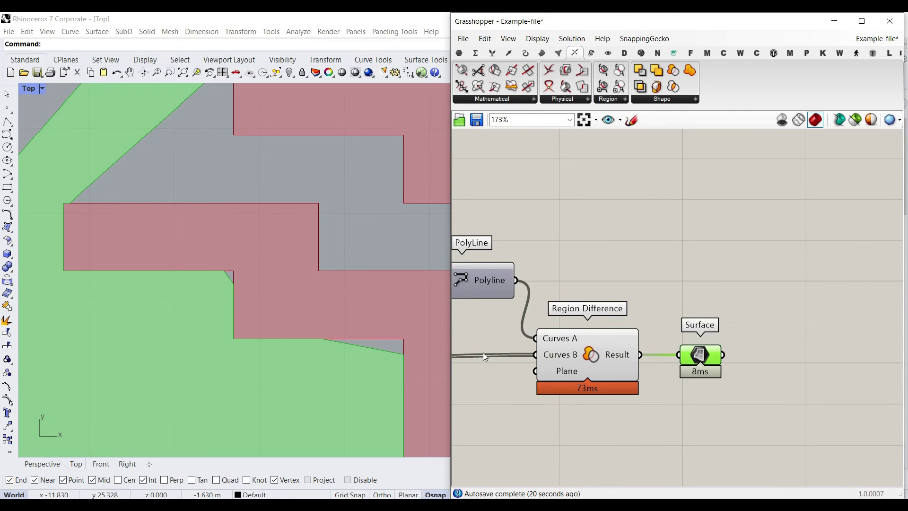
Inspect the trimmed isovist edge along the stepped building and bake Region Difference's Result curve into Rhino
scroll(233, 334, "down", 3)
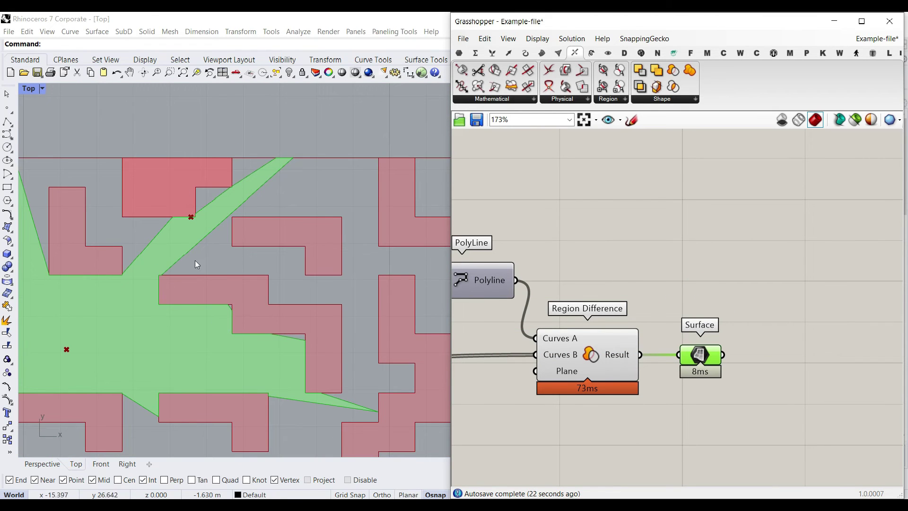
scroll(215, 311, "up", 3)
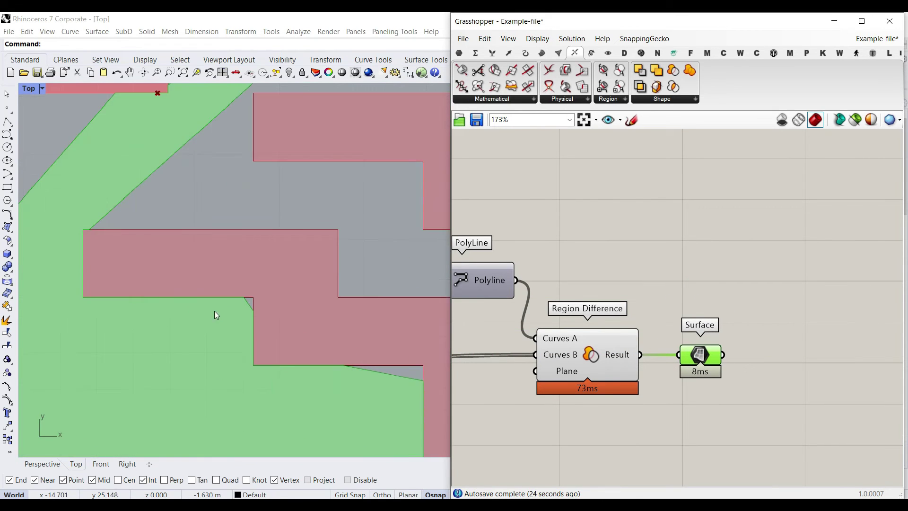
left_click_drag(85, 297, 242, 297, "shift")
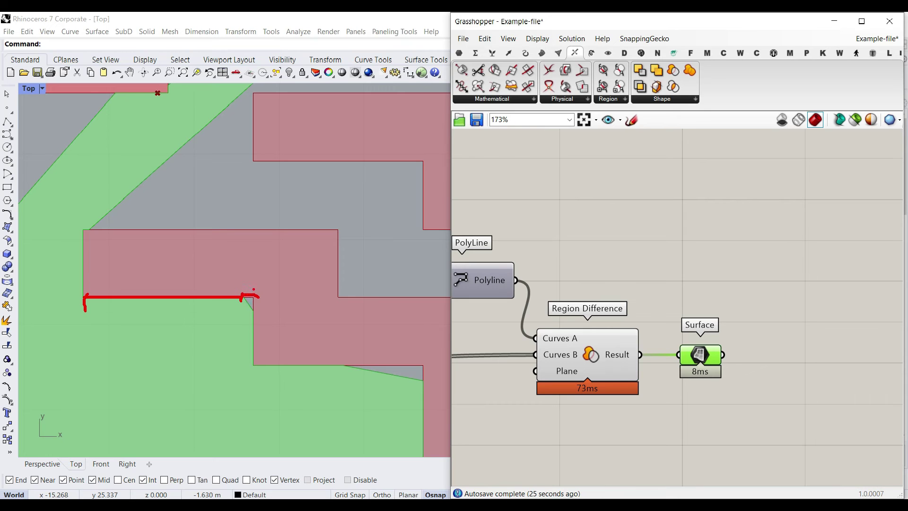
scroll(252, 295, "down", 5)
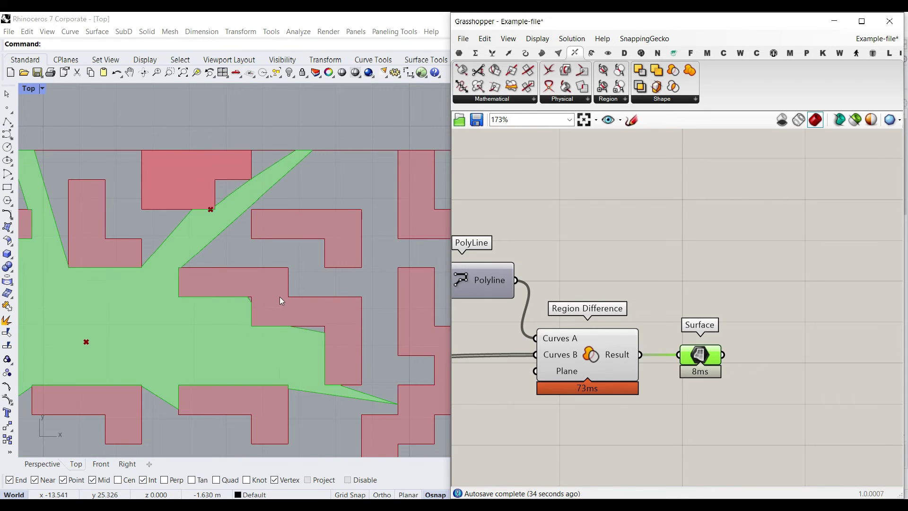
right_click_drag(675, 339, 580, 317)
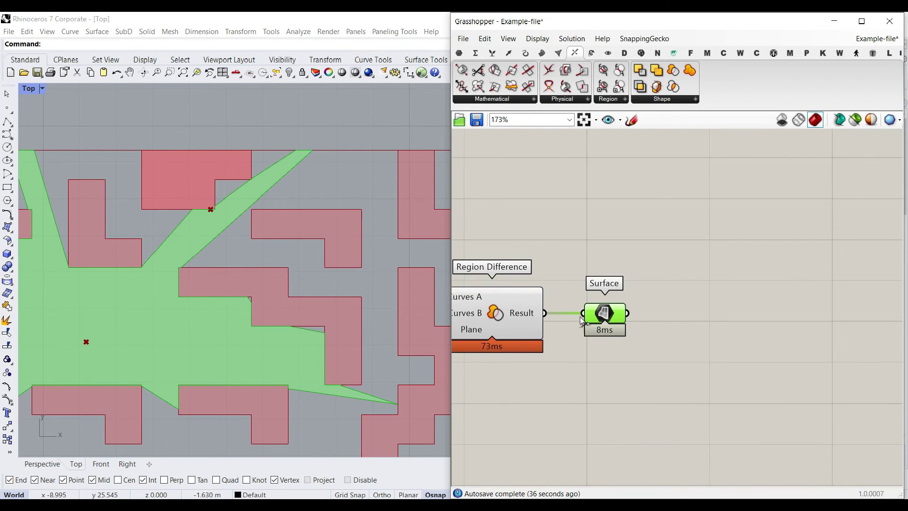
right_click(524, 308)
left_click(526, 323)
left_click(563, 432)
Move the baked isovist curve clear of the site and select it
scroll(158, 314, "down", 5)
scroll(166, 304, "down", 5)
left_click_drag(142, 296, 319, 291)
key("Escape")
scroll(299, 284, "up", 5)
left_click(299, 299)
Examine the control points along the baked curve's straight edges and delete the curve
scroll(246, 309, "up", 7)
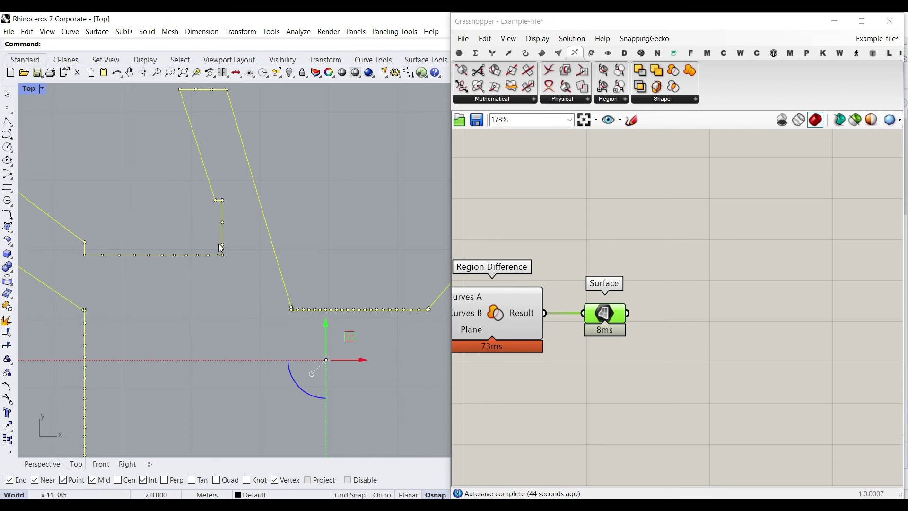
scroll(220, 205, "up", 5)
scroll(165, 367, "down", 10)
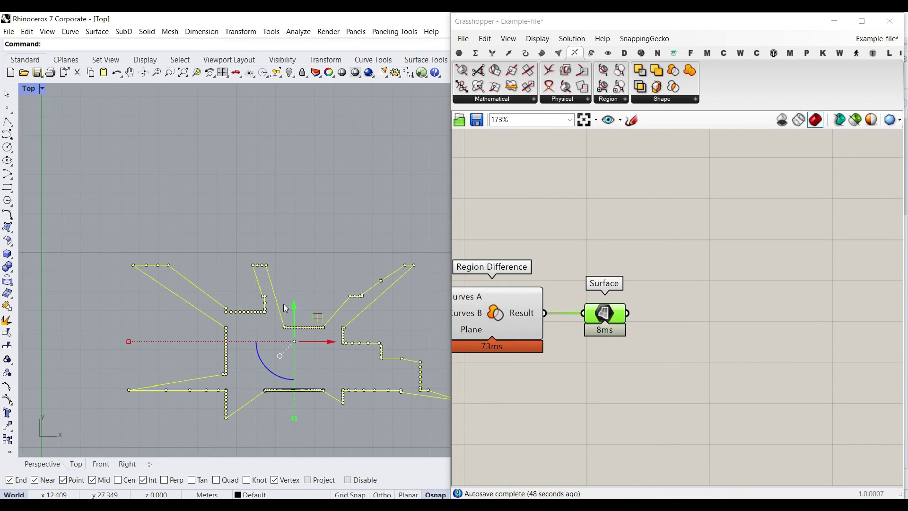
scroll(285, 305, "down", 6)
key("Delete")
scroll(108, 322, "up", 5)
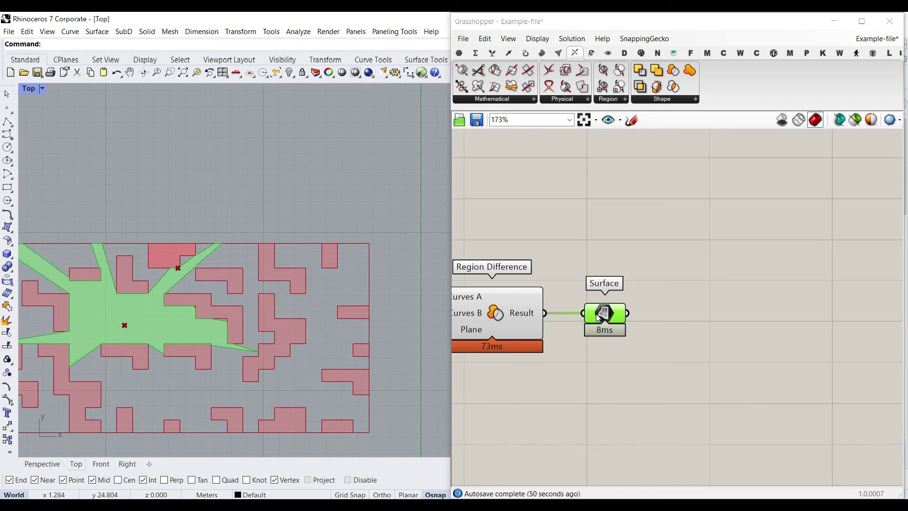
Move the isovist Surface aside, add a Discontinuity component fed by Region Difference's Result, and check its corner points
left_click_drag(596, 313, 672, 314)
left_click(599, 264)
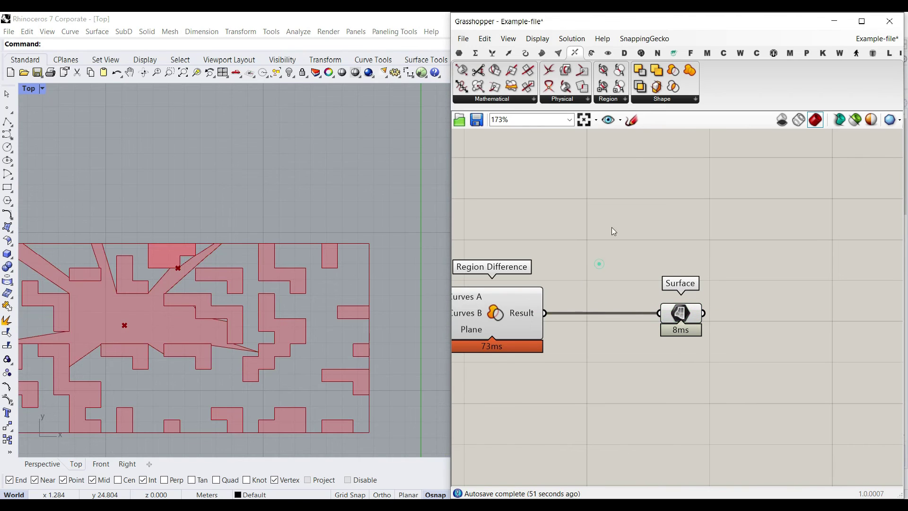
left_click(526, 53)
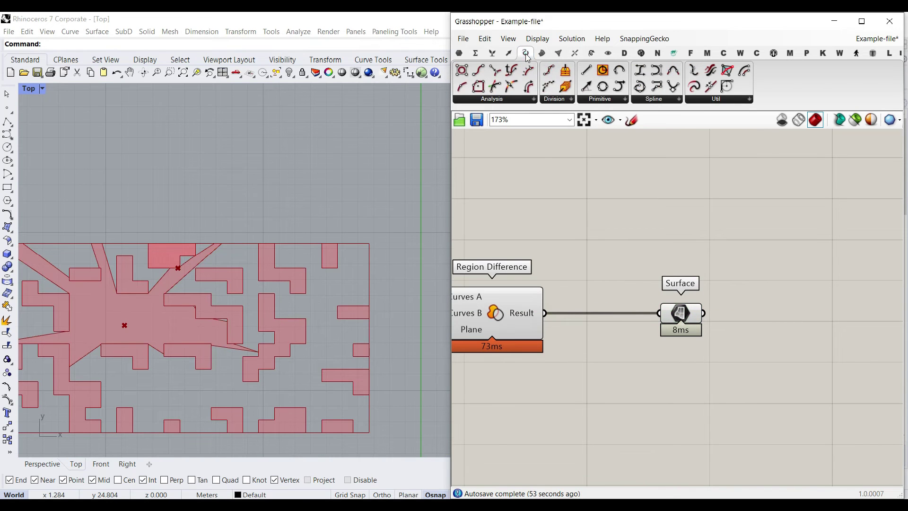
left_click(495, 87)
left_click(571, 337)
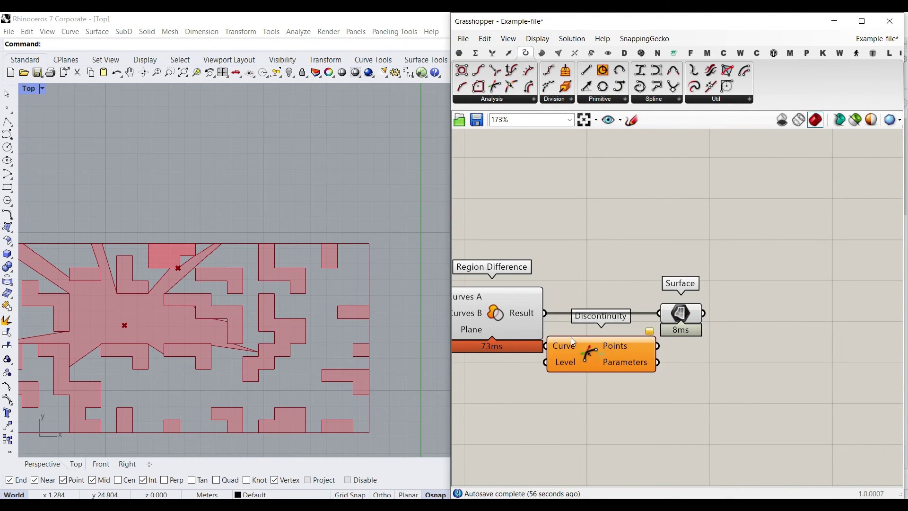
left_click_drag(560, 348, 559, 346)
left_click_drag(588, 356, 615, 364)
scroll(67, 257, "up", 8)
right_click_drag(140, 318, 184, 331)
scroll(181, 294, "up", 8)
scroll(237, 272, "down", 4)
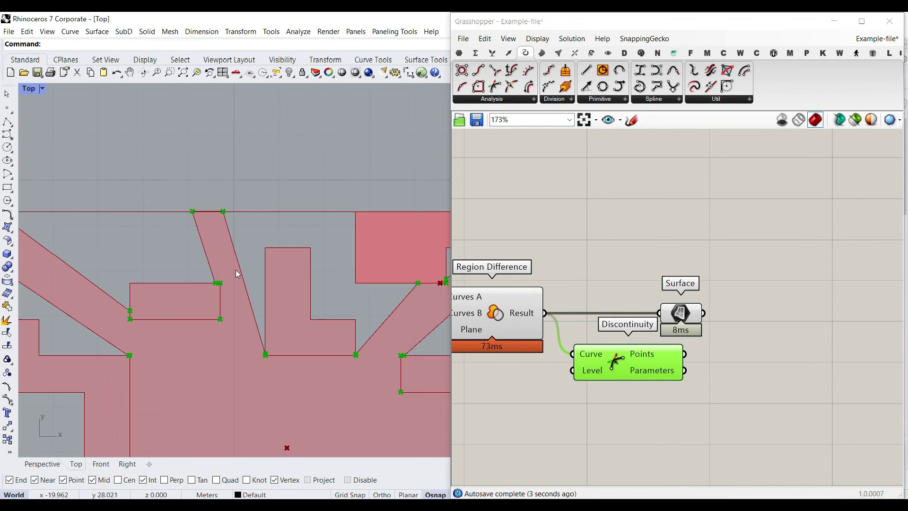
scroll(194, 227, "up", 2)
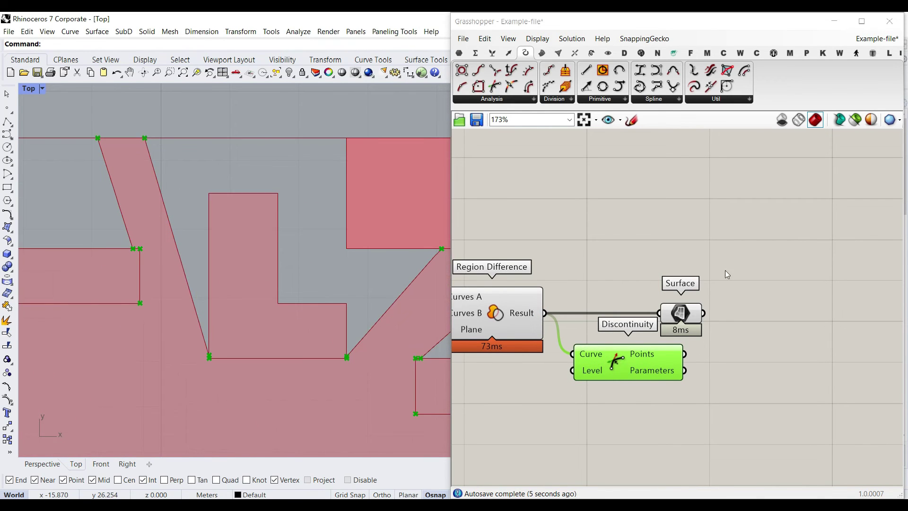
Add a PolyLine component with Discontinuity's Points connected to its Vertices input and set Closed to True
left_click_drag(657, 86, 731, 377)
right_click(731, 377)
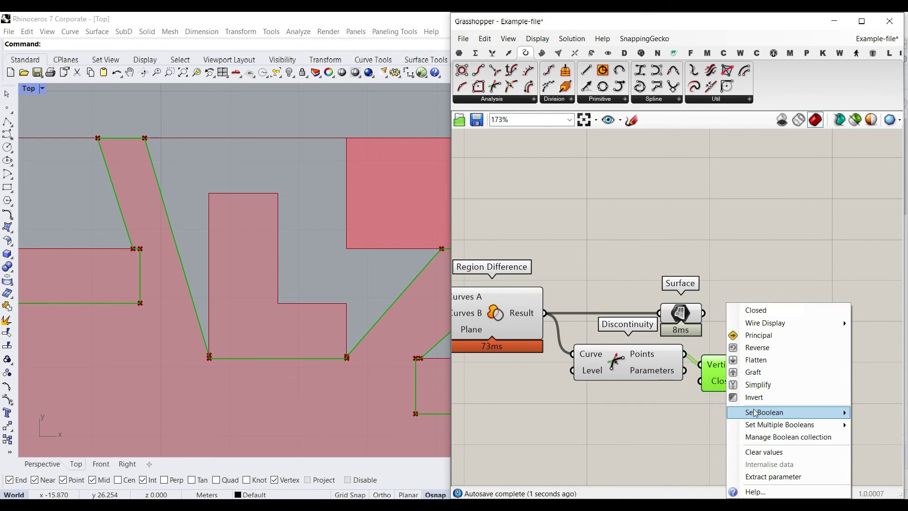
left_click(883, 424)
Move the isovist Surface beyond the new PolyLine and connect the Polyline output to it, replacing Region Difference's Result
left_click_drag(678, 313, 840, 313)
left_click_drag(808, 374, 821, 314)
scroll(821, 389, "down", 2)
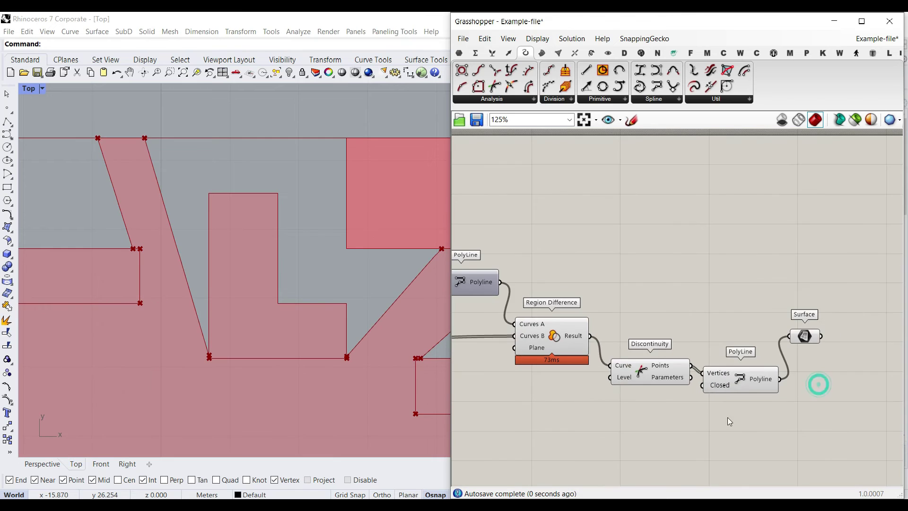
Hide the previews of Region Difference, Discontinuity and the new PolyLine
left_click_drag(736, 424, 584, 282)
right_click(617, 258)
left_click(637, 275)
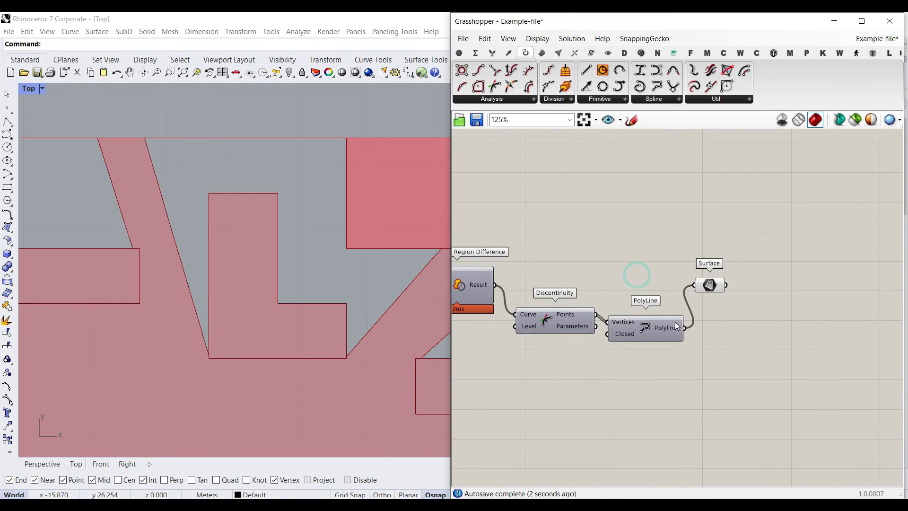
Bake the new PolyLine's Polyline output into Rhino
right_click(672, 322)
left_click(753, 348)
left_click(693, 445)
scroll(186, 285, "down", 5)
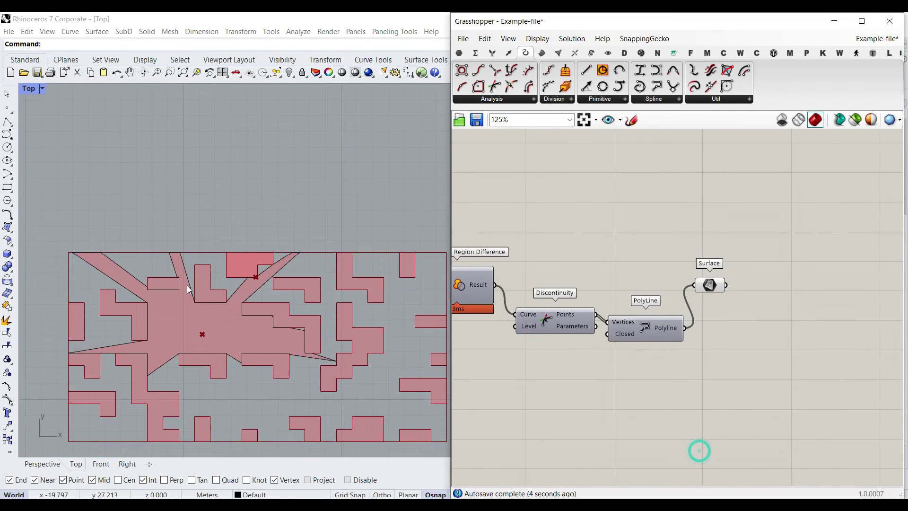
Move the baked polyline clear of the site and examine its control points
left_click_drag(223, 294, 298, 226)
scroll(319, 240, "up", 3)
left_click(357, 239)
scroll(173, 209, "up", 5)
scroll(171, 205, "down", 3)
right_click_drag(169, 229, 307, 251)
scroll(307, 250, "down", 6)
right_click_drag(164, 257, 284, 238)
scroll(284, 238, "down", 8)
scroll(273, 200, "up", 4)
key("Escape")
scroll(219, 274, "down", 3)
scroll(220, 275, "up", 1)
Check the rebuilt isovist Surface and set IsoVist's Count slider to 200
left_click(710, 286)
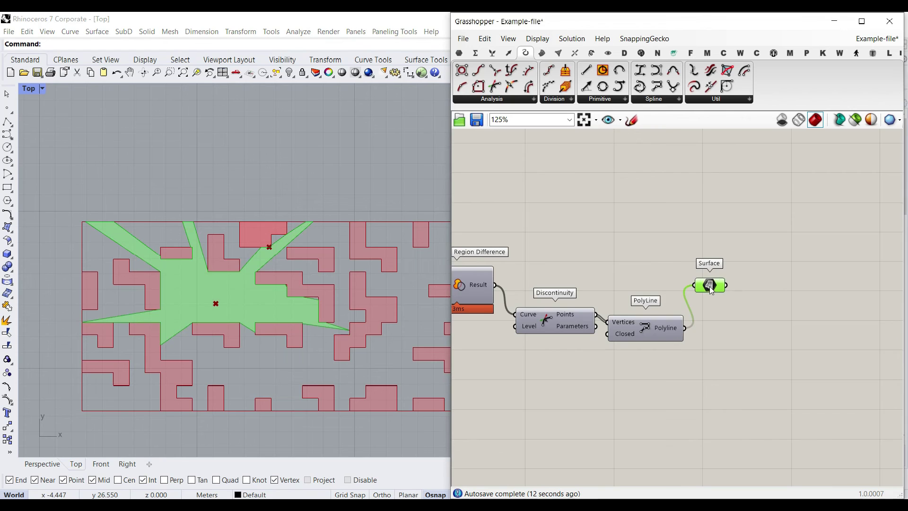
right_click_drag(614, 331, 706, 323)
right_click_drag(478, 333, 764, 340)
scroll(765, 339, "down", 2)
right_click_drag(566, 308, 592, 305)
scroll(574, 270, "up", 4)
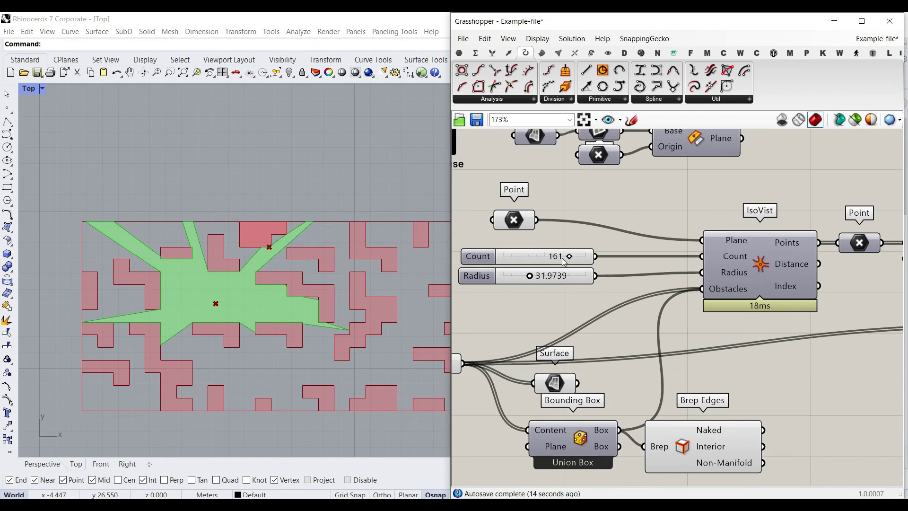
left_click_drag(570, 259, 597, 257)
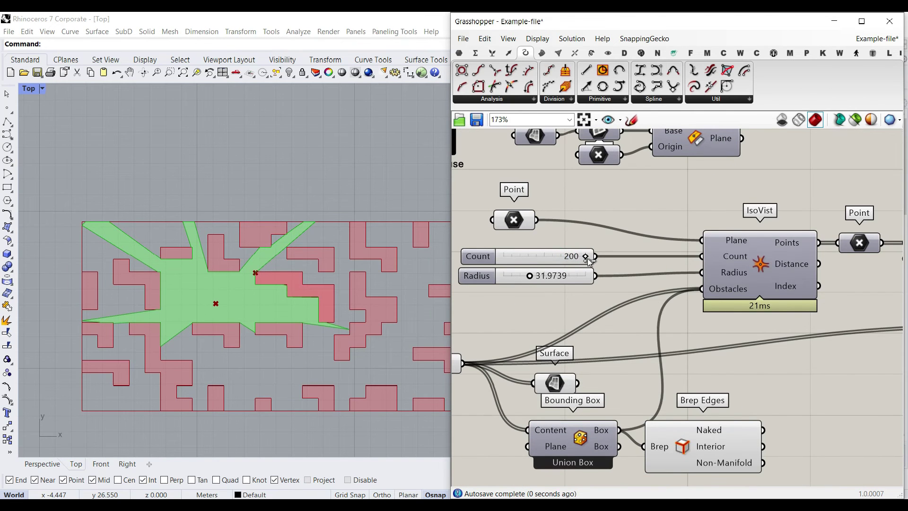
scroll(796, 309, "up", 3)
scroll(708, 314, "down", 4)
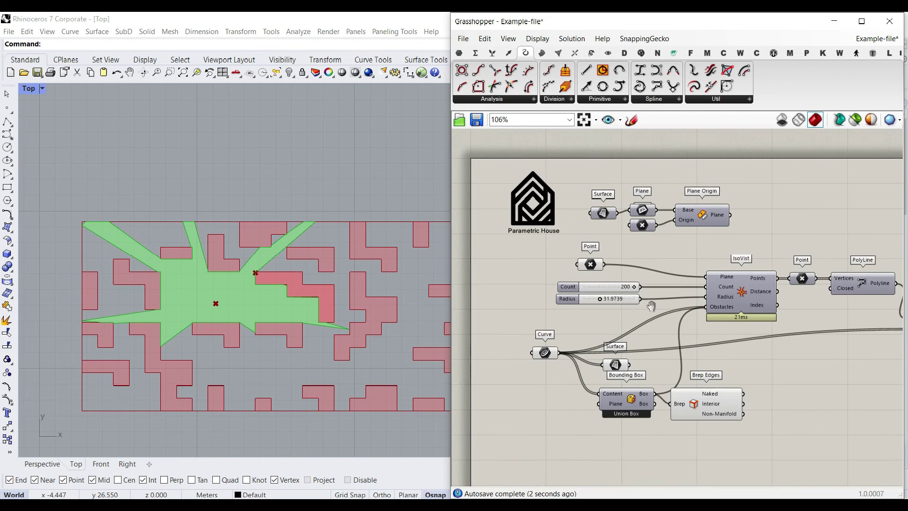
Select the Point parameter feeding IsoVist and shift its viewpoint slightly in the positive X direction between the buildings
scroll(592, 267, "up", 1)
left_click(593, 265)
mouse_move(233, 303)
left_mouse_down()
mouse_move(254, 303)
mouse_move(218, 303)
mouse_move(249, 307)
left_mouse_up()
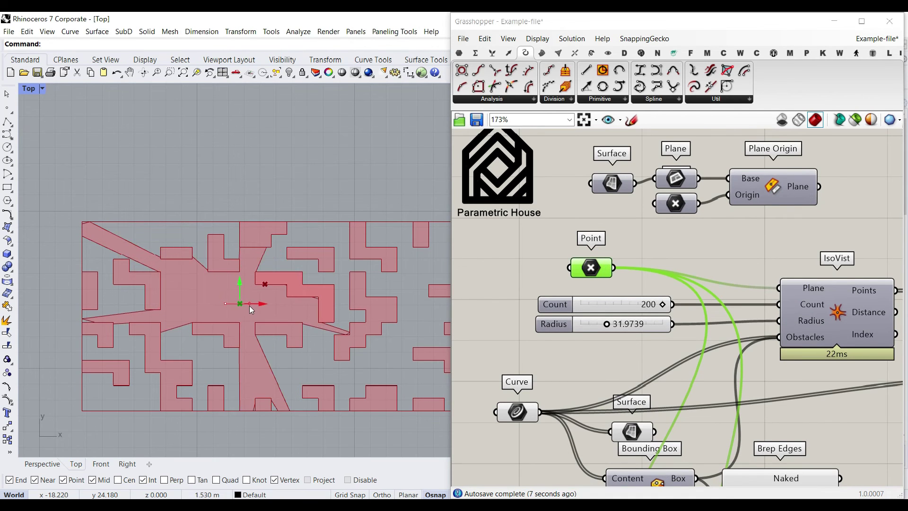
Place a Custom Preview component in the free space beside Brep Edges, below the IsoVist component
scroll(540, 263, "down", 5)
right_click_drag(678, 373, 619, 229)
scroll(619, 229, "up", 4)
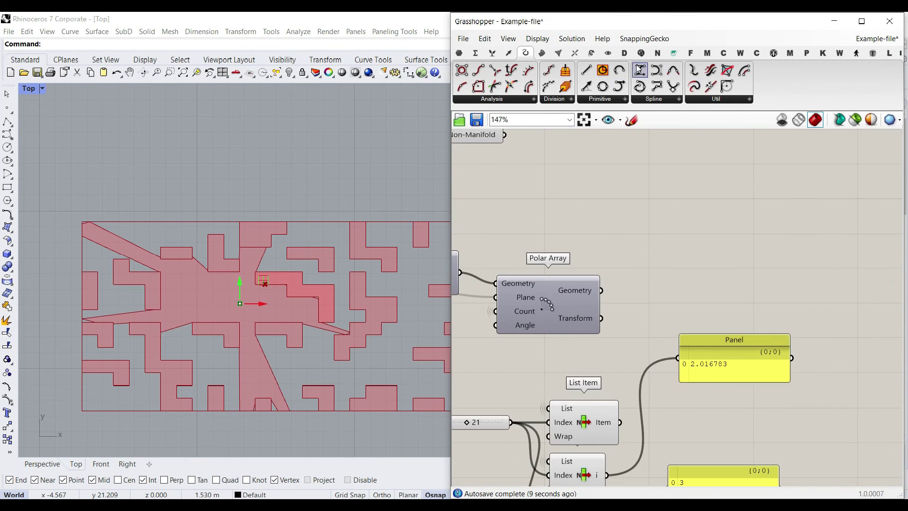
left_click(608, 53)
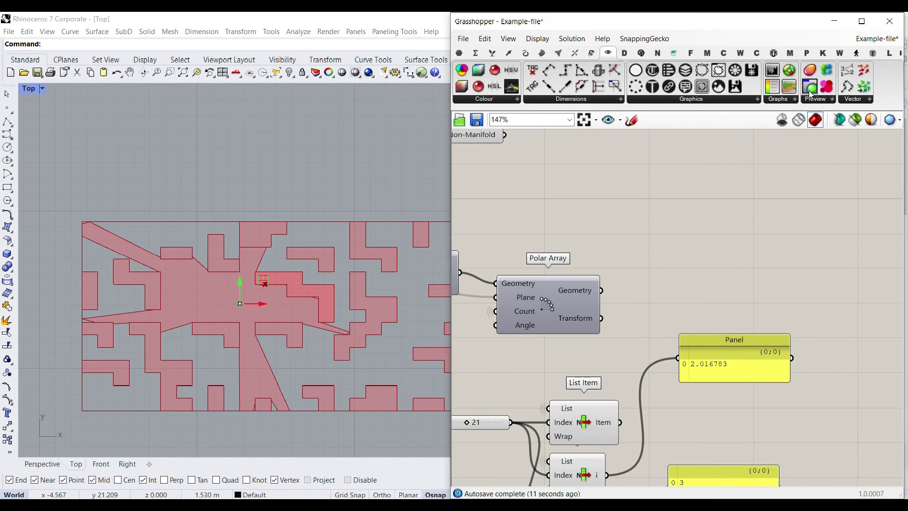
scroll(720, 240, "down", 5)
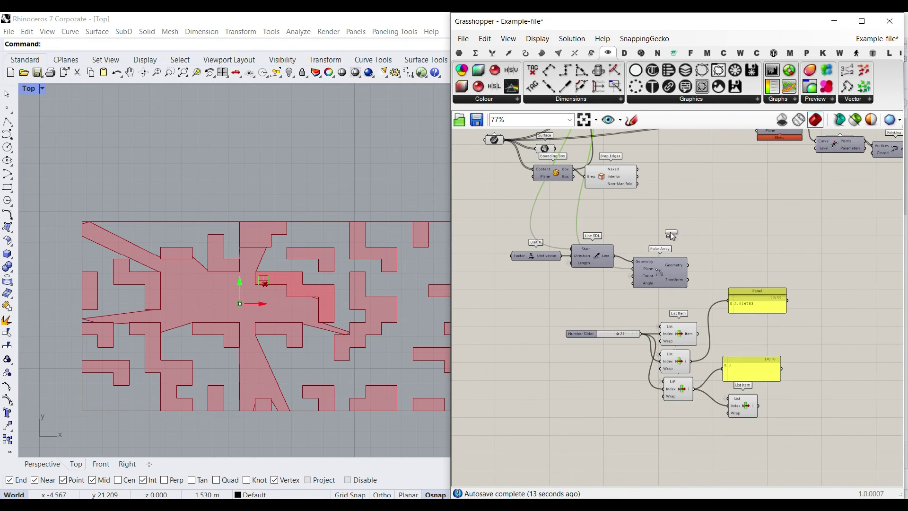
scroll(588, 185, "up", 6)
left_click(853, 172)
right_click_drag(853, 172, 720, 248)
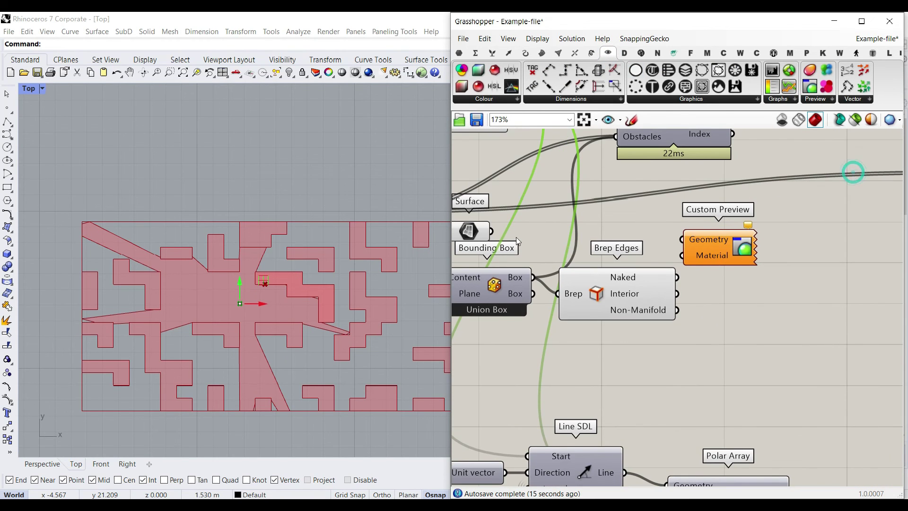
Connect the buildings' Surface parameter to Custom Preview's Geometry, hide that wire, and move the component clear of Brep Edges
left_click_drag(671, 240, 682, 240)
left_click_drag(743, 253, 811, 245)
double_click(759, 337)
right_click_drag(626, 386, 628, 319)
scroll(630, 323, "down", 1)
right_click(751, 250)
mouse_move(785, 275)
left_click(745, 294)
left_click_drag(778, 257, 810, 327)
Add a Colour Swatch and connect it to the Material input of the buildings' Custom Preview
double_click(724, 368)
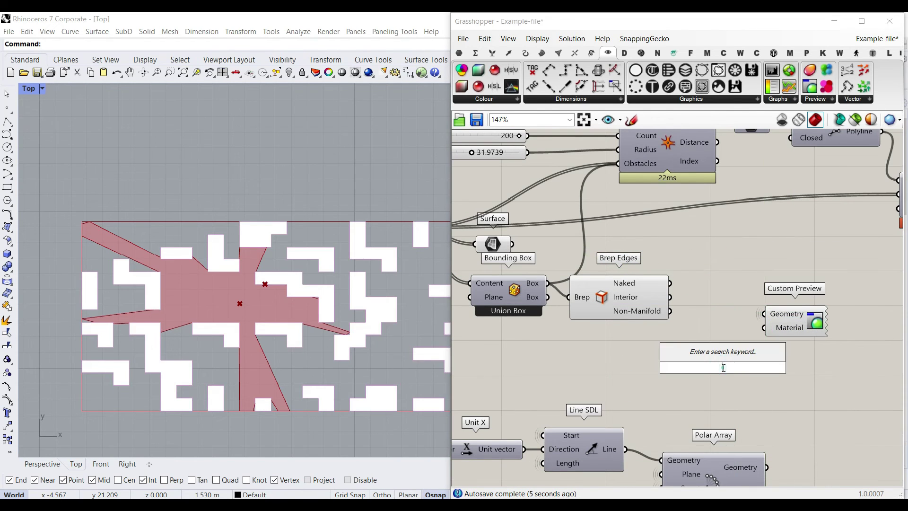
type("swat")
left_click(702, 356)
left_click_drag(767, 367, 764, 328)
Set the buildings' Colour Swatch to black and move it close to the Custom Preview
left_click(753, 369)
left_click_drag(871, 392, 843, 418)
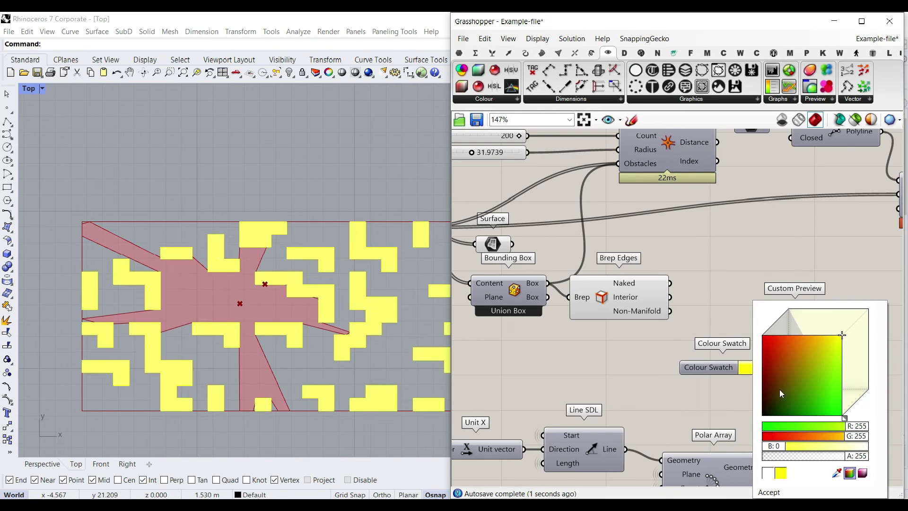
left_click_drag(780, 391, 761, 418)
left_click(647, 380)
left_click_drag(708, 368, 691, 354)
right_click_drag(710, 368, 617, 367)
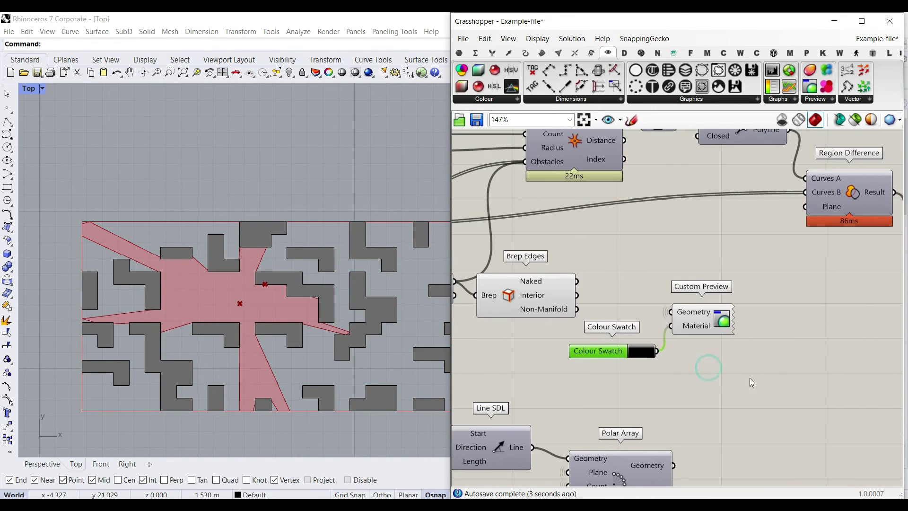
Duplicate the Custom Preview and its Colour Swatch and place the copies near the rebuilt isovist Surface
left_click_drag(750, 380, 604, 303)
scroll(563, 336, "down", 8)
left_click_drag(597, 336, 669, 322)
scroll(675, 326, "up", 5)
left_click(647, 277)
Arrange the isovist Surface beside the copied Custom Preview and connect it to Geometry with a hidden wire
scroll(580, 277, "up", 2)
left_click_drag(586, 276, 601, 337)
left_click(651, 292)
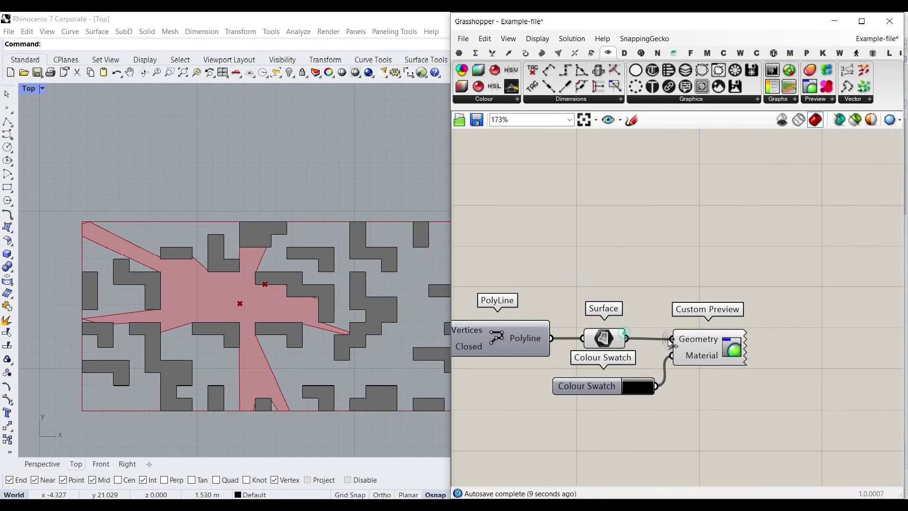
left_click_drag(669, 341, 671, 339)
right_click_drag(683, 292, 692, 249)
Set the isovist preview's Colour Swatch to yellow (R 255, G 255, B 0)
left_click(649, 344)
left_click_drag(701, 363, 765, 327)
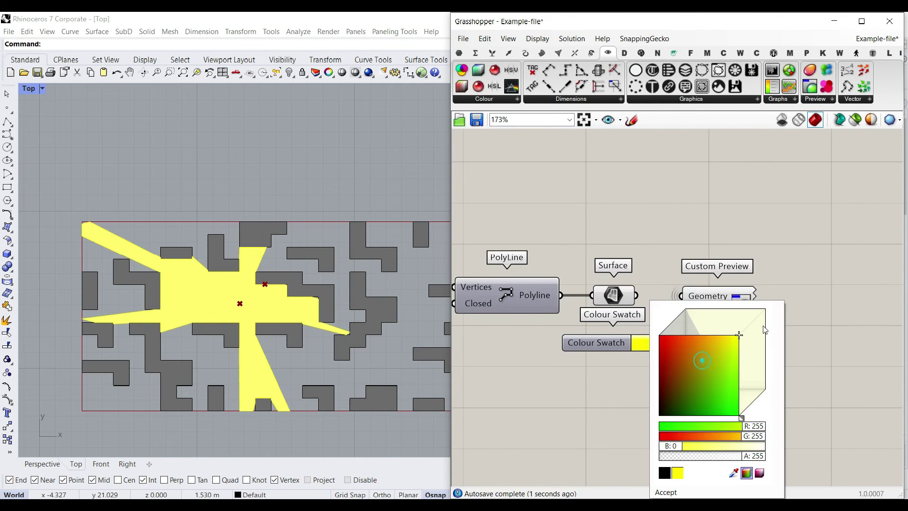
left_click(654, 230)
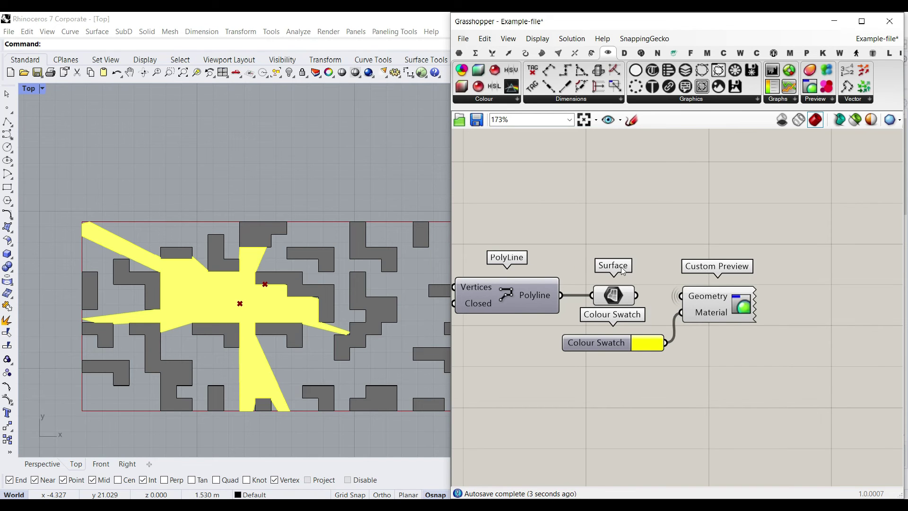
Select the Point parameter feeding IsoVist and shift its viewpoint slightly in the negative X direction
right_click_drag(575, 256, 700, 269)
scroll(575, 265, "down", 4)
right_click_drag(530, 265, 832, 285)
scroll(612, 246, "up", 2)
left_click_drag(608, 233, 677, 236)
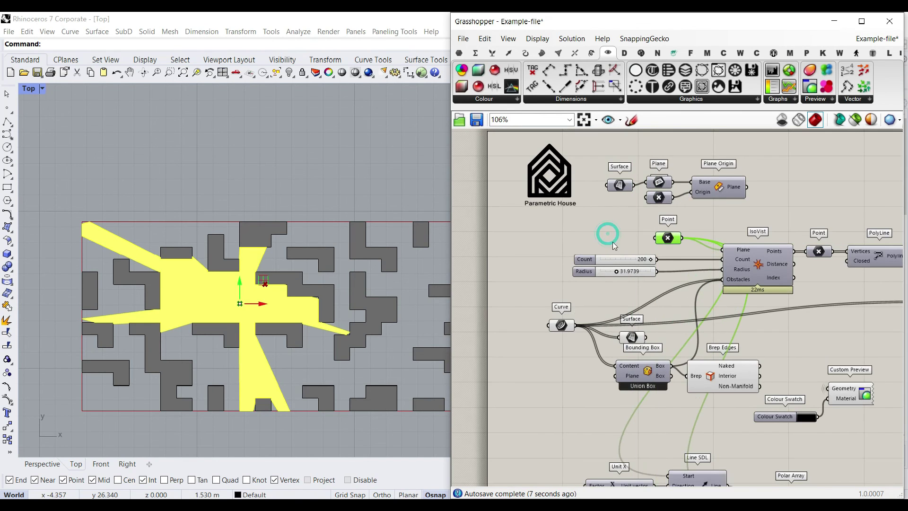
mouse_move(240, 287)
left_mouse_down()
mouse_move(226, 229)
mouse_move(226, 256)
mouse_move(145, 260)
mouse_move(132, 304)
mouse_move(201, 318)
mouse_move(418, 314)
mouse_move(239, 315)
mouse_move(226, 291)
left_mouse_up()
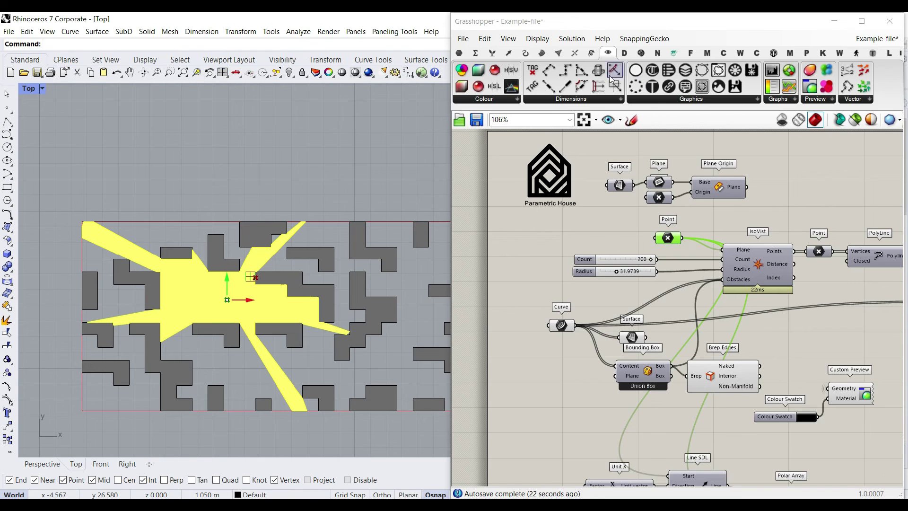
Add an IsoVist Ray component and position it above the buildings' Custom Preview
left_click(573, 53)
left_click(520, 99)
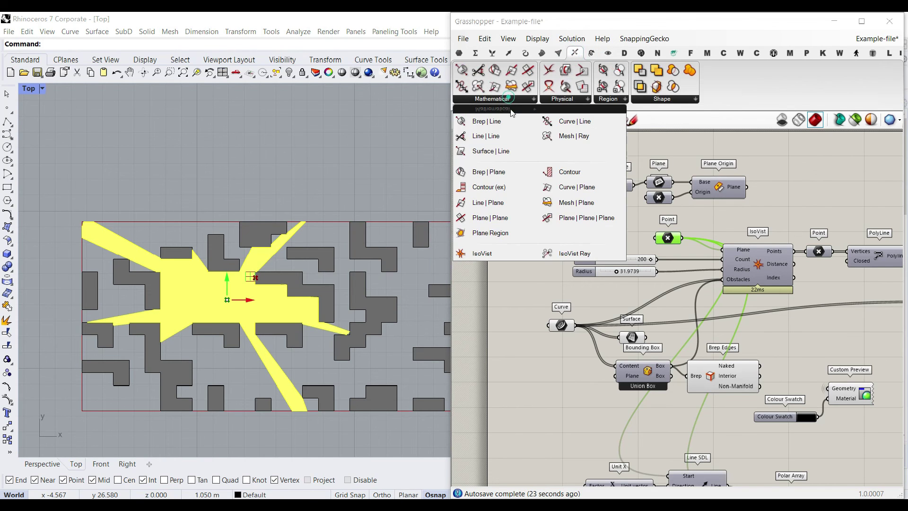
left_click(574, 254)
left_click(809, 347)
right_click_drag(807, 346, 678, 271)
right_click_drag(670, 444, 685, 382)
scroll(686, 382, "up", 5)
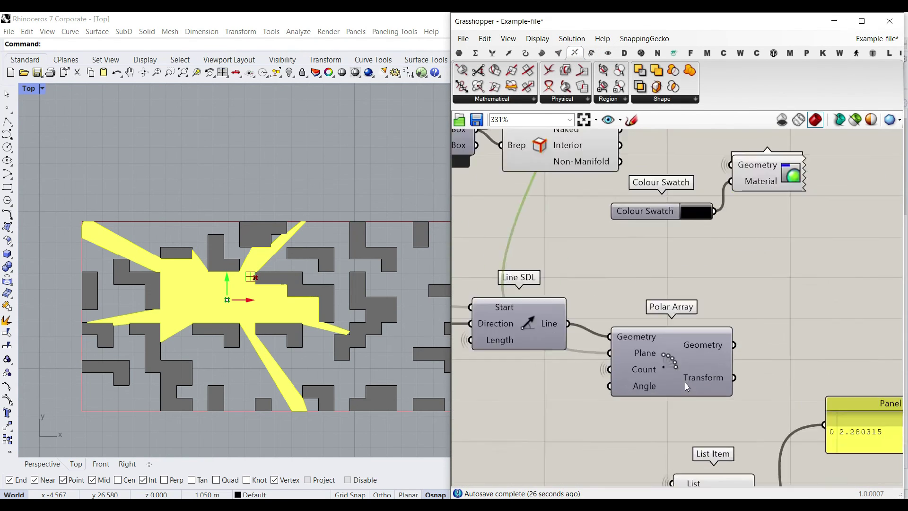
scroll(664, 336, "down", 7)
right_click_drag(667, 257, 672, 291)
scroll(665, 265, "up", 5)
mouse_move(653, 272)
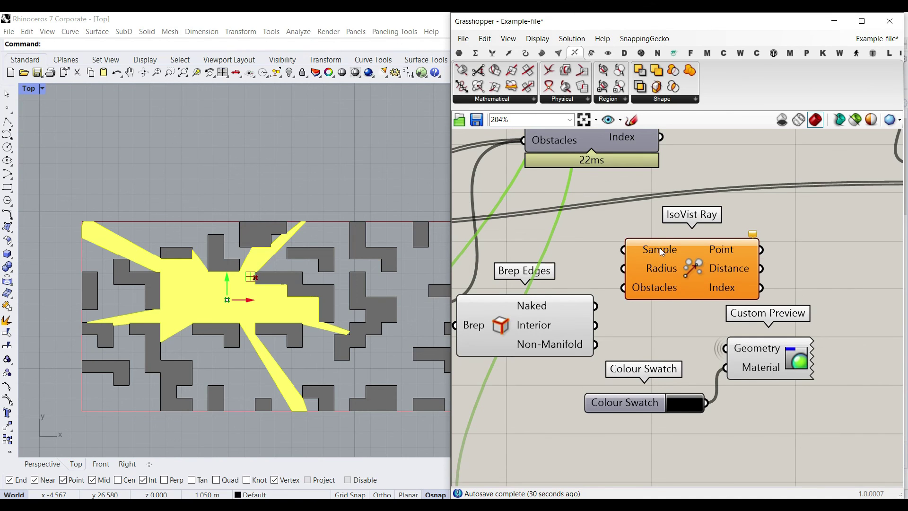
left_click_drag(665, 261, 778, 262)
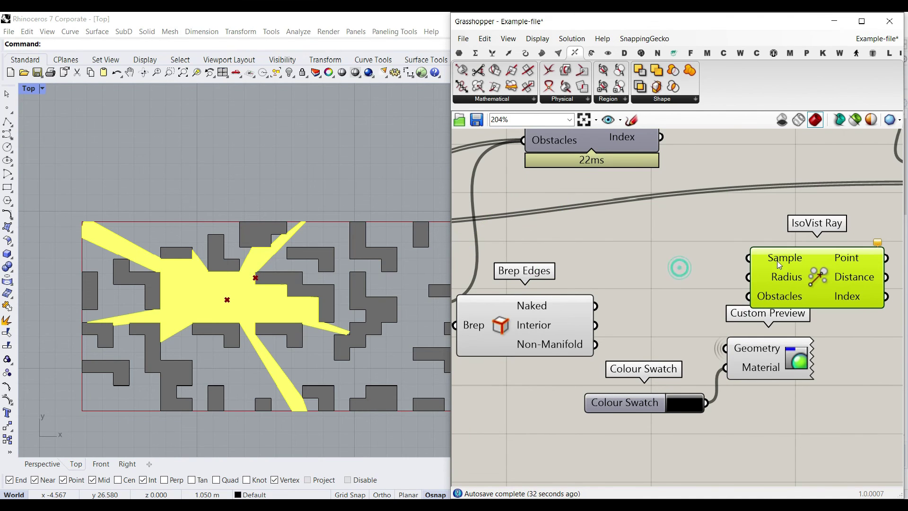
Extract IsoVist Ray's Sample parameter and give it one line drawn from the viewpoint through the L-shaped building past the site's upper boundary
right_click(772, 260)
left_click(805, 445)
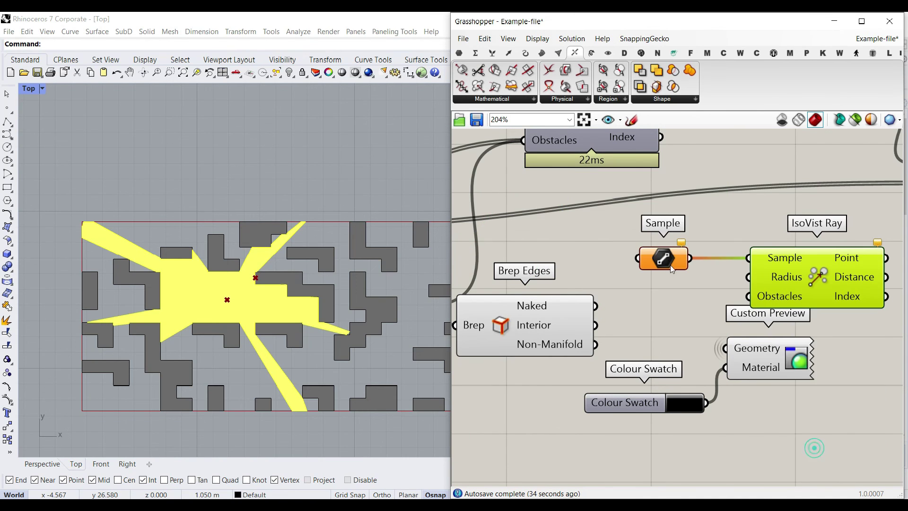
right_click(670, 261)
left_click(717, 412)
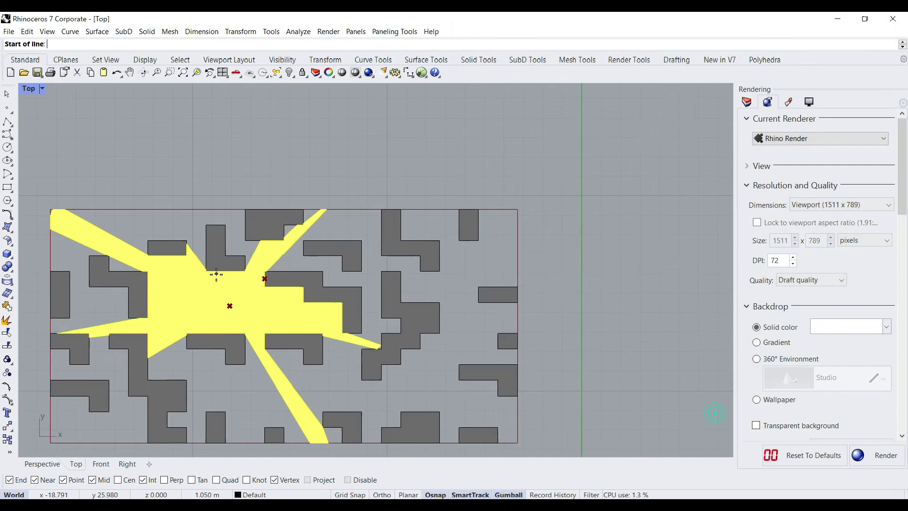
scroll(239, 322, "up", 5)
left_click(238, 330)
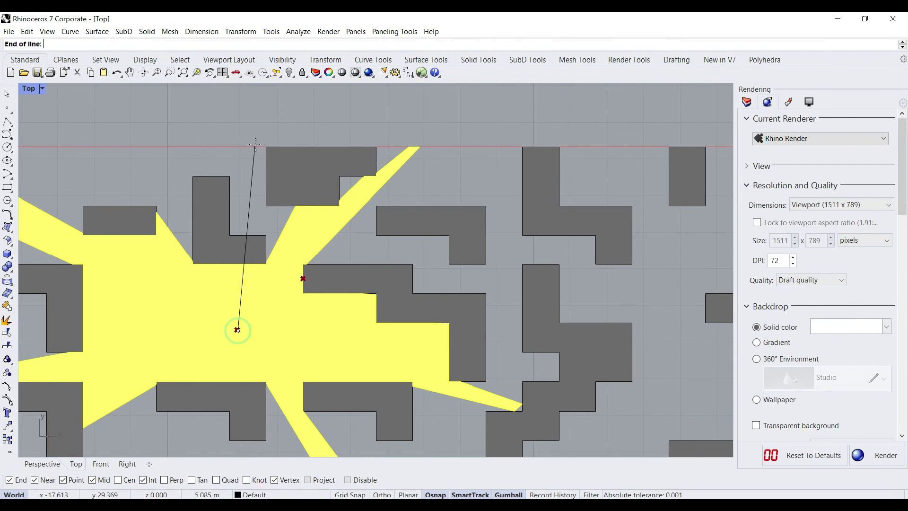
left_click(260, 131)
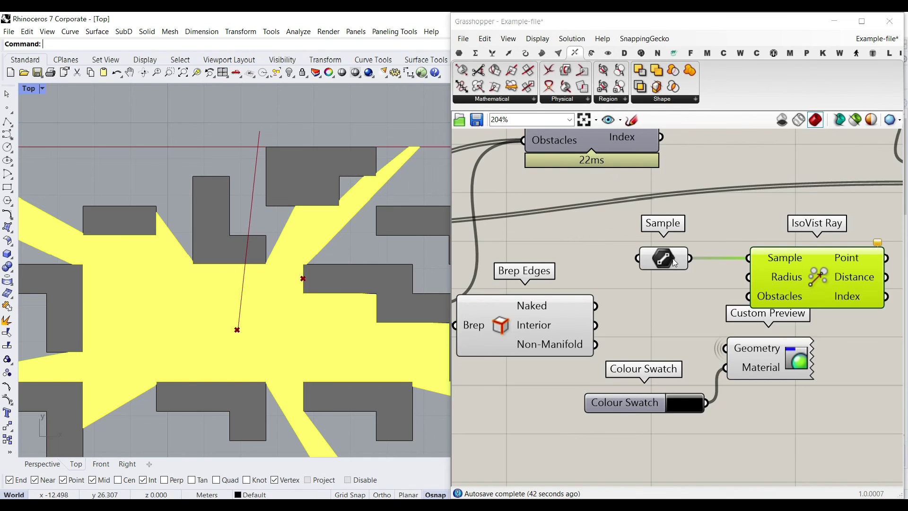
Connect the Radius slider and the buildings' Curve parameter to IsoVist Ray's Radius and Obstacles inputs
scroll(675, 263, "down", 3)
scroll(563, 179, "up", 1)
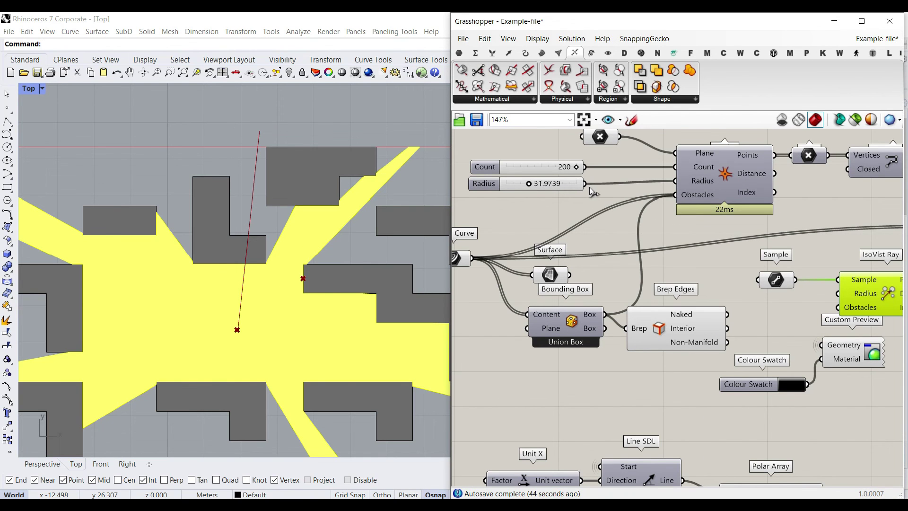
left_click_drag(585, 183, 834, 295)
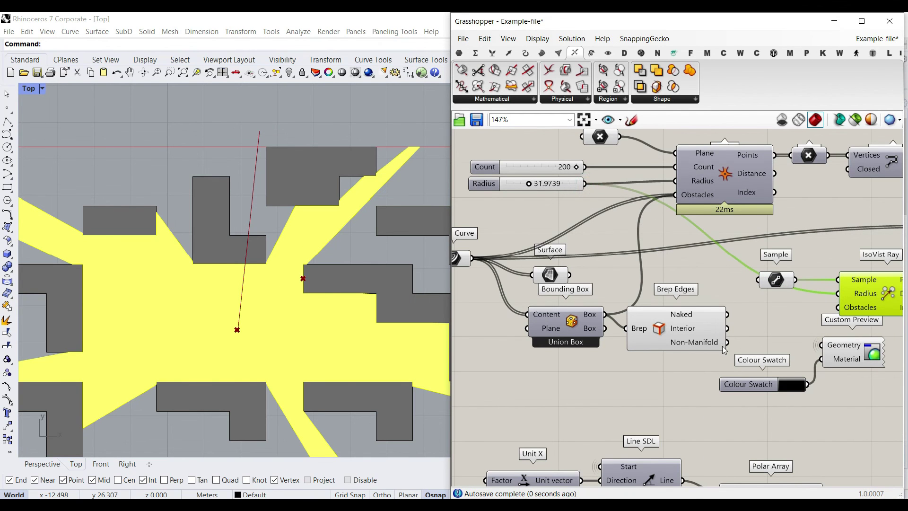
left_click_drag(639, 312, 839, 307)
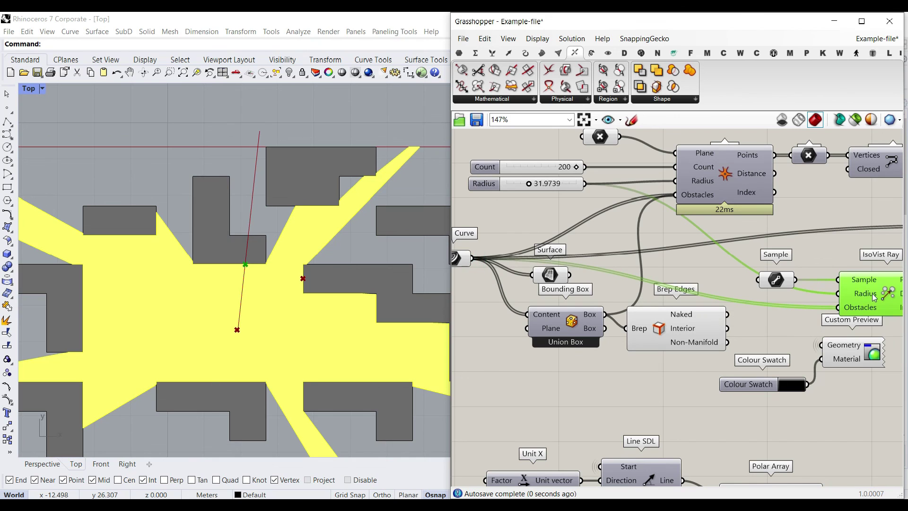
Examine where the sample ray meets the building and review IsoVist Ray's Point, Distance and Index outputs
scroll(263, 268, "up", 8)
scroll(403, 263, "down", 4)
right_click_drag(861, 280, 724, 273)
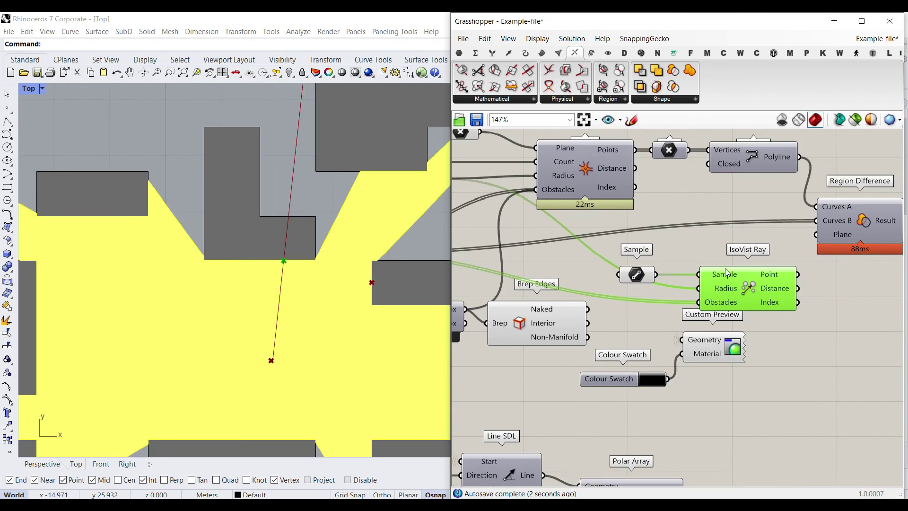
scroll(751, 272, "up", 2)
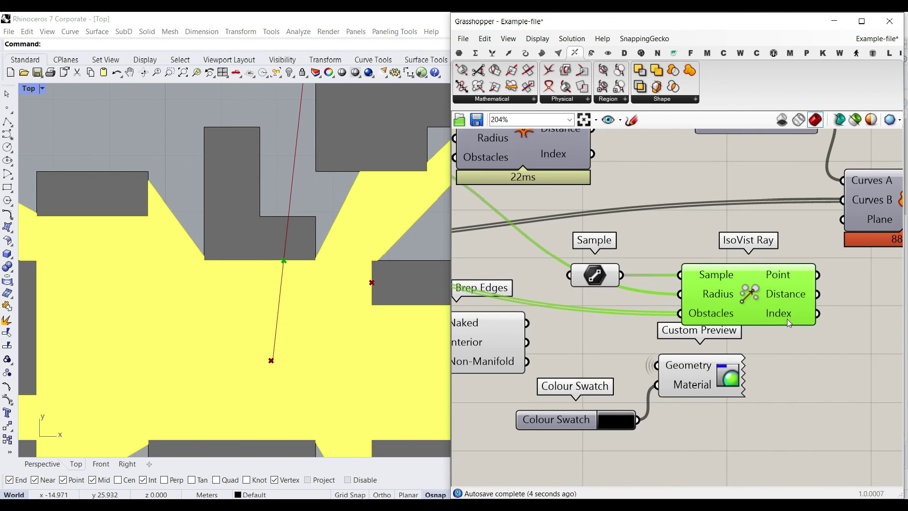
scroll(745, 331, "down", 9)
right_click_drag(747, 413, 734, 365)
scroll(717, 383, "up", 3)
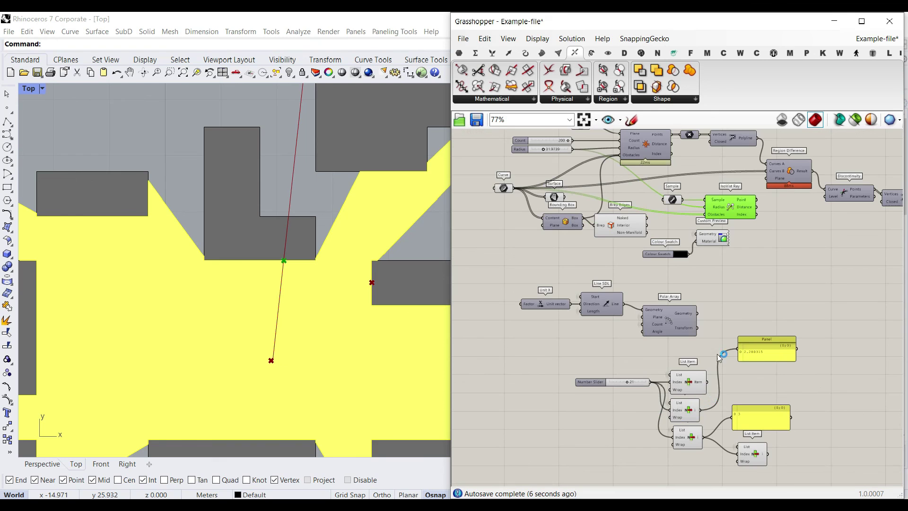
scroll(731, 208, "up", 3)
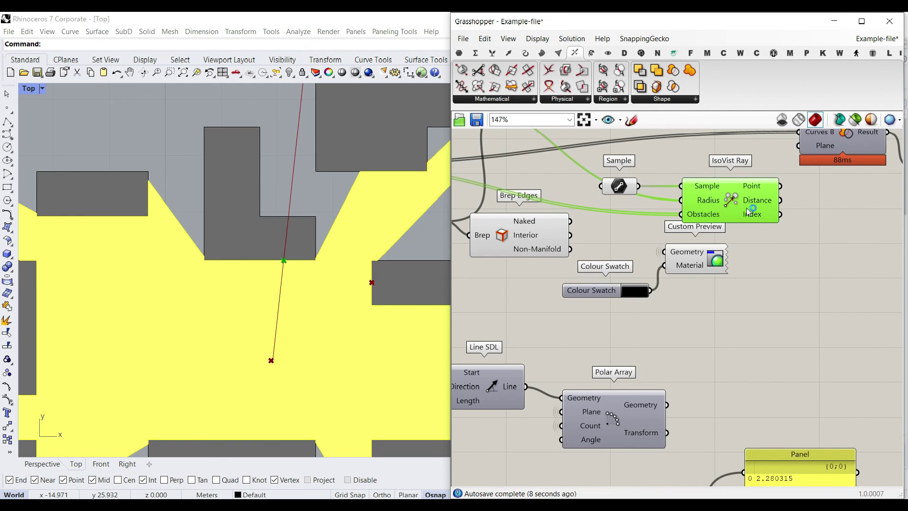
Reassign the Sample parameter using Set Multiple Lines, drawing one diagonal line from the open area up between the buildings
right_click(618, 188)
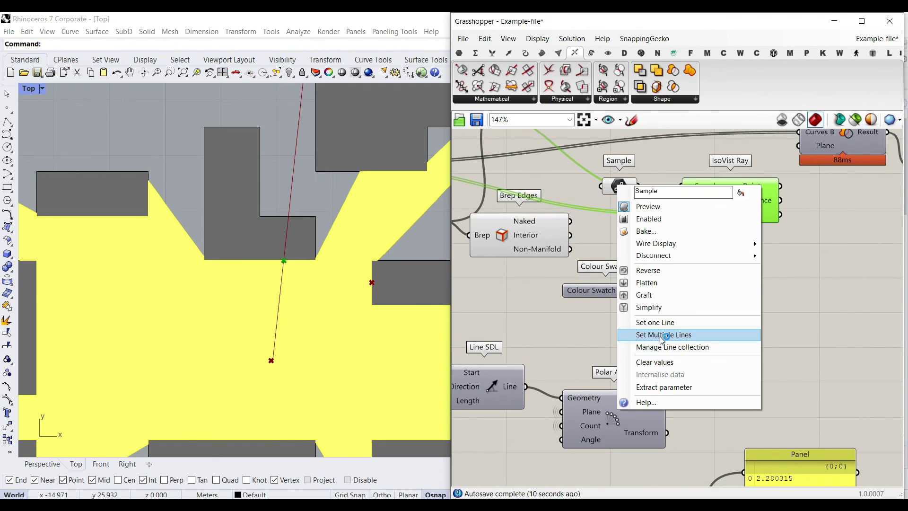
left_click(637, 330)
right_click_drag(515, 244, 517, 243)
right_click(517, 244)
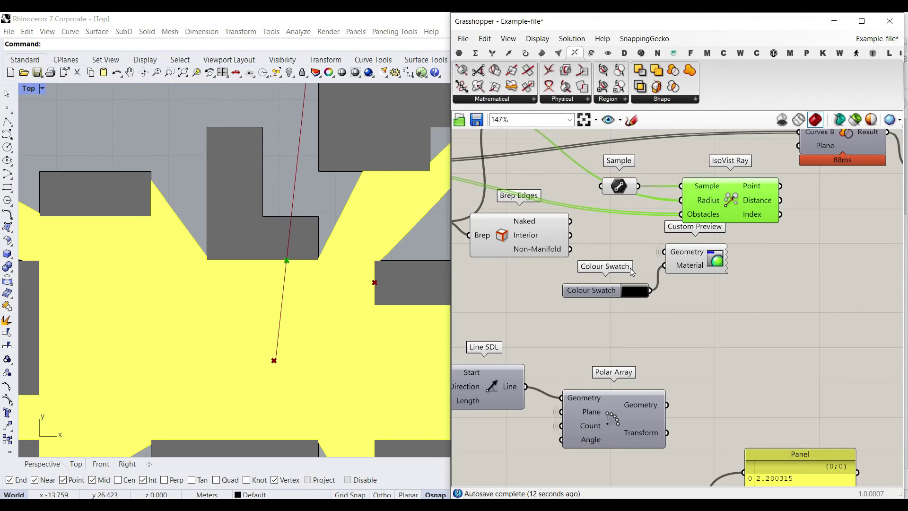
right_click(619, 188)
left_click(662, 337)
left_click(248, 320)
left_click(447, 184)
key("Return")
Set multiple lines for the Sample parameter again, drawing three lines that cross the open area and surrounding buildings
right_click(618, 188)
left_click(662, 337)
left_click(241, 294)
left_click(304, 320)
left_click(152, 168)
left_click(292, 356)
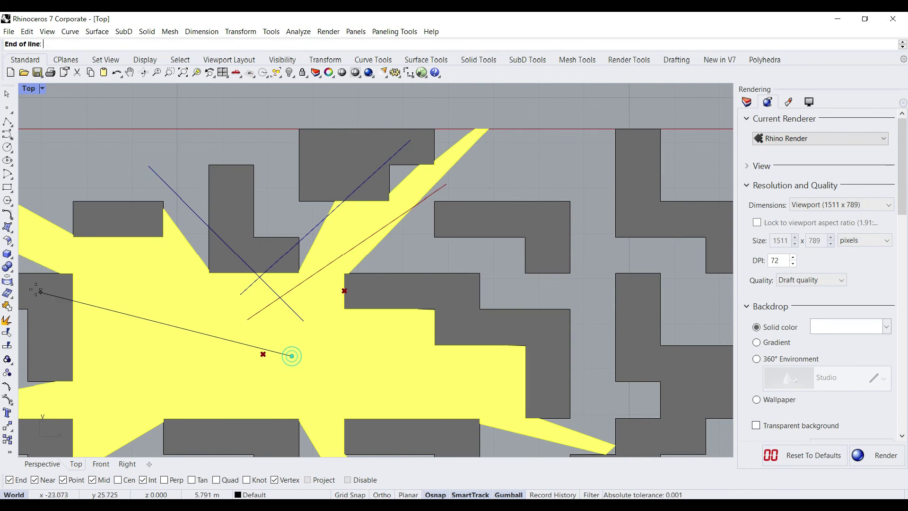
left_click(34, 288)
key("Return")
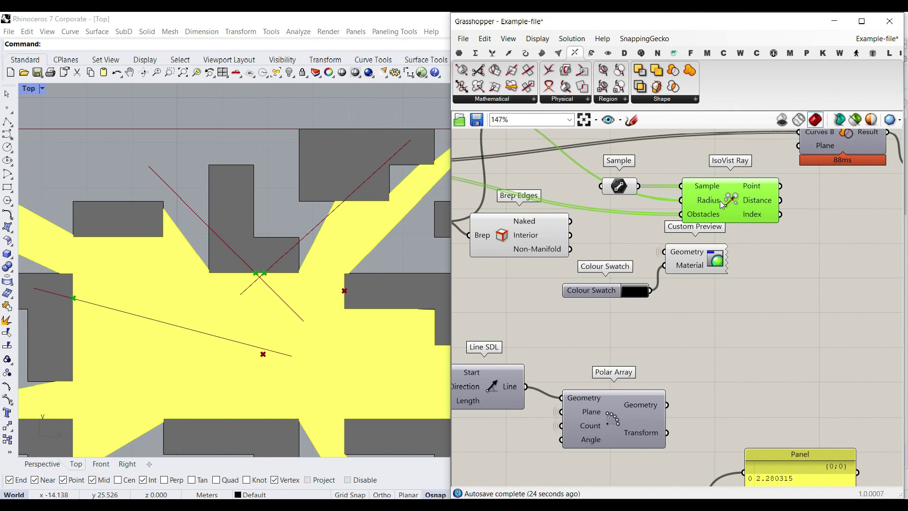
Delete the IsoVist Ray component and its Sample line parameter
key("Delete")
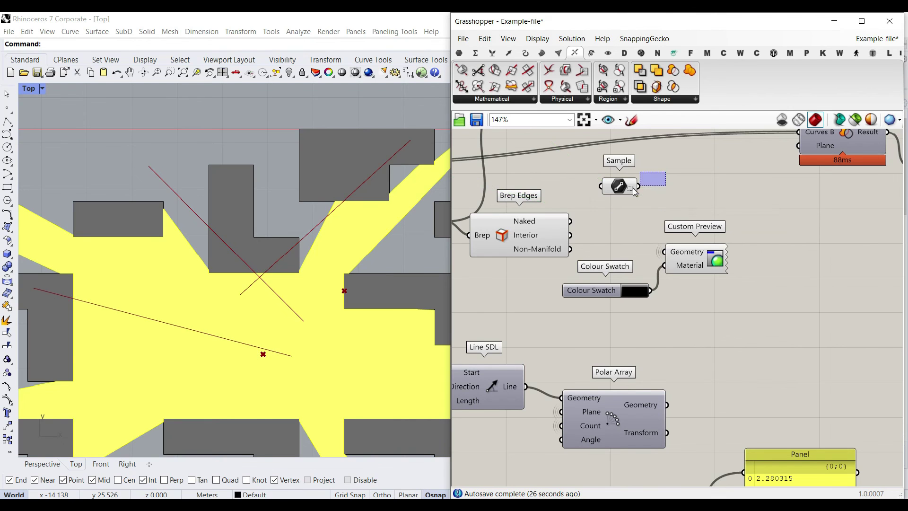
left_click_drag(633, 188, 625, 203)
key("Delete")
scroll(225, 294, "down", 10)
scroll(258, 287, "up", 6)
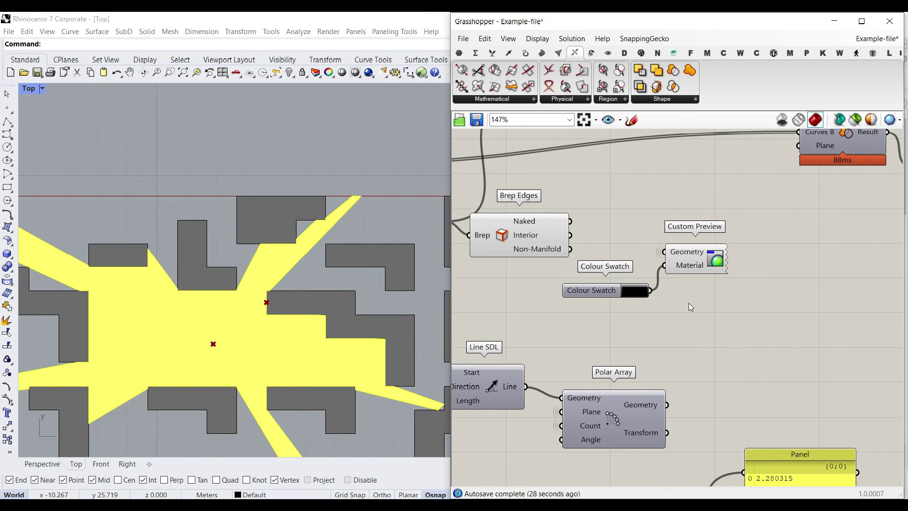